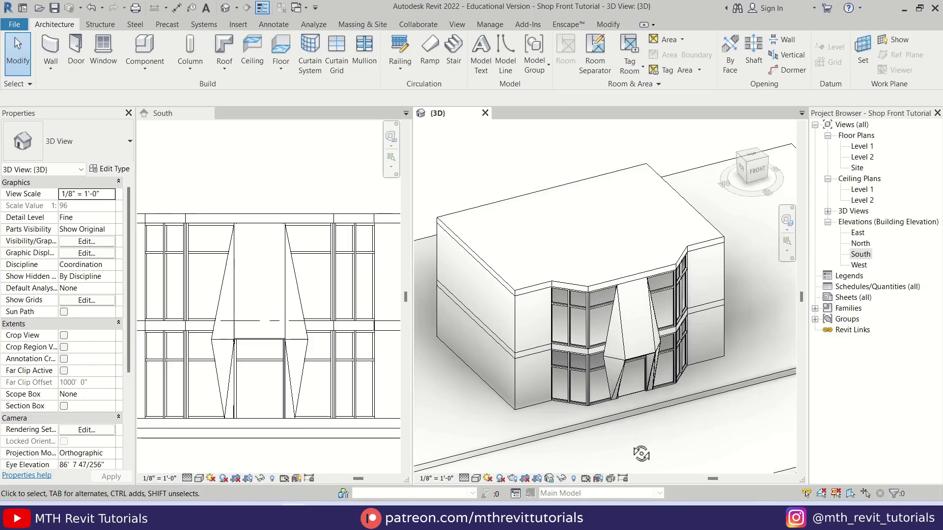
mouse_move(638, 452)
shift+middle_down()
mouse_move(638, 407)
mouse_move(602, 381)
mouse_move(530, 390)
mouse_move(545, 385)
mouse_move(559, 445)
mouse_move(648, 454)
shift+middle_up()
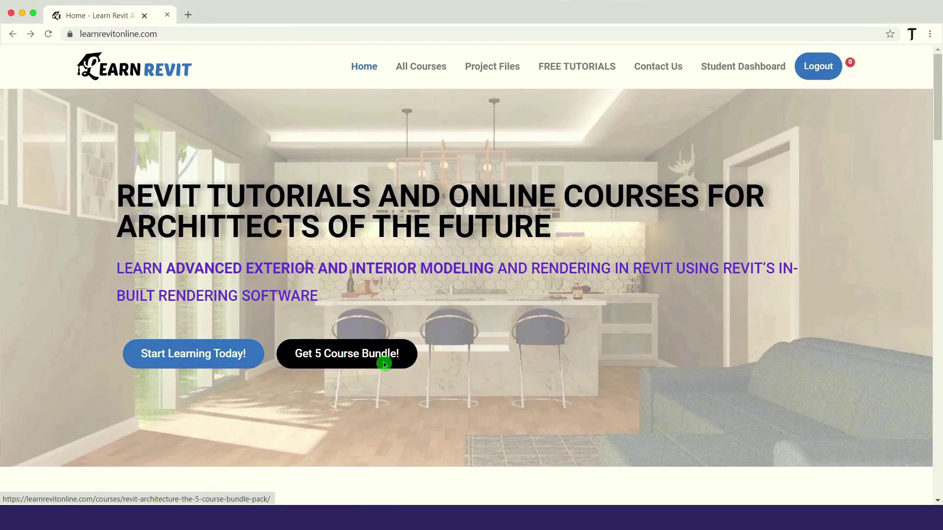
click(384, 364)
click(684, 338)
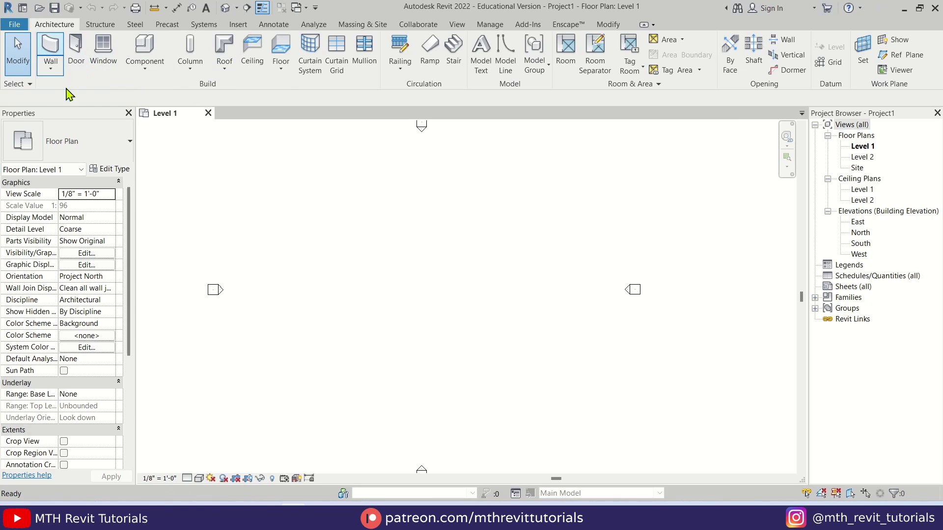
Draw a Storefront curtain wall with a 6 ft segment at 45°, a 15 ft horizontal segment and a mirrored 45° end segment.
click(94, 152)
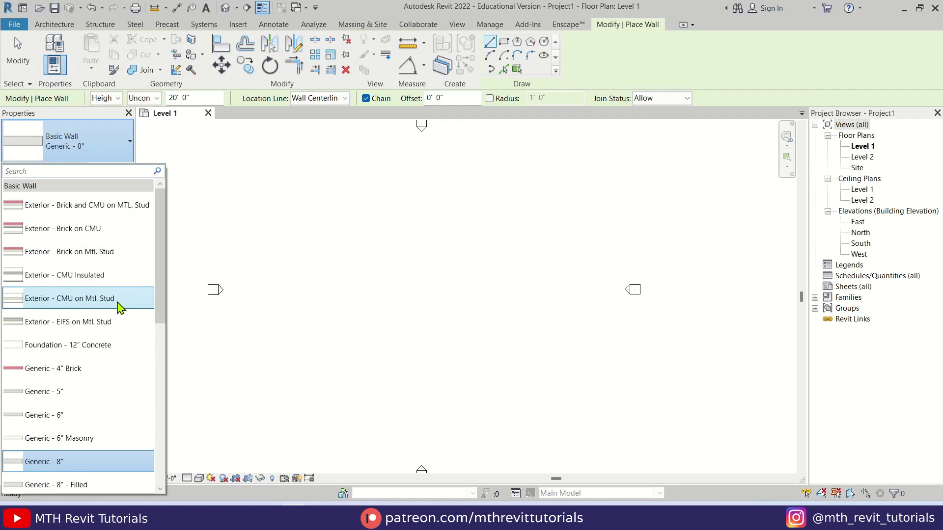
scroll(120, 307, down, 5)
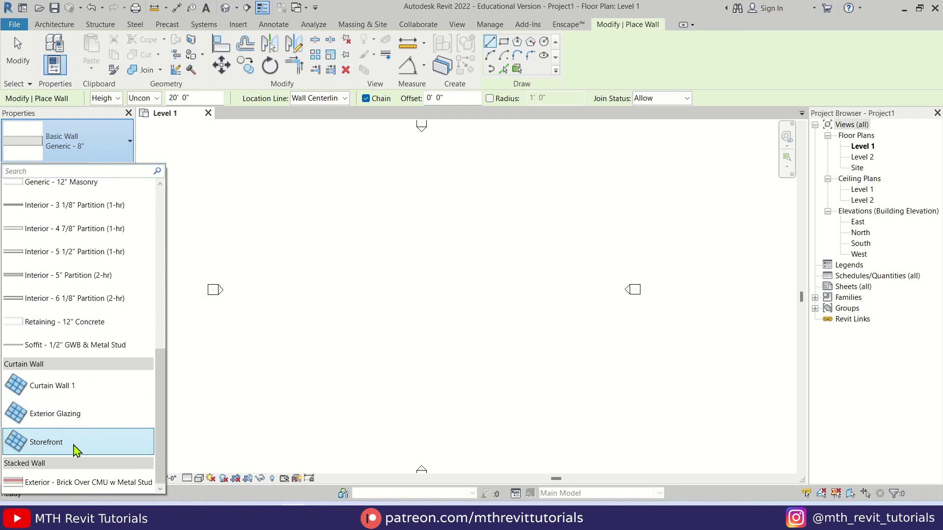
click(76, 450)
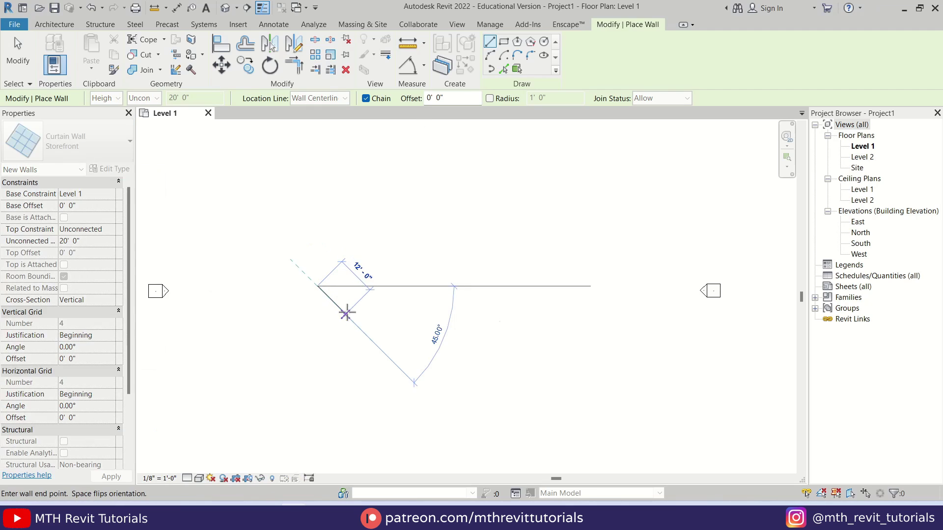
scroll(347, 313, up, 2)
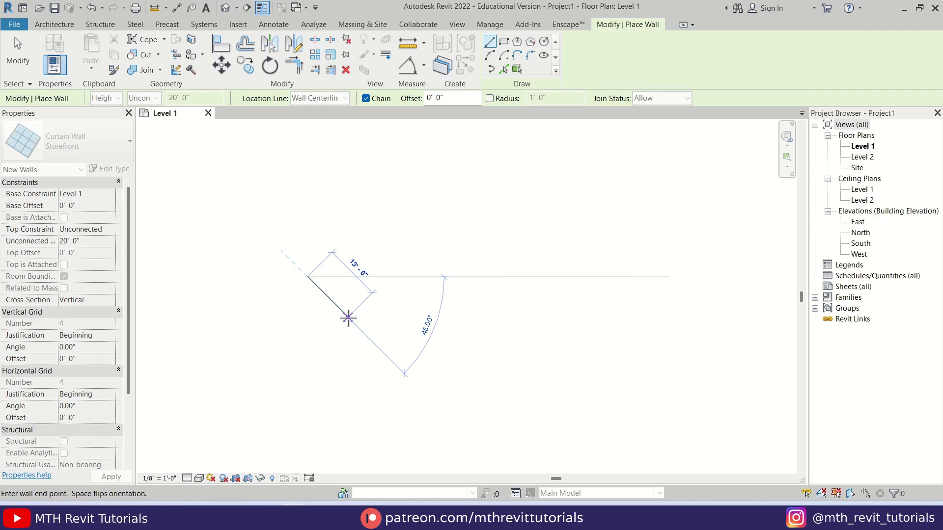
text(6)
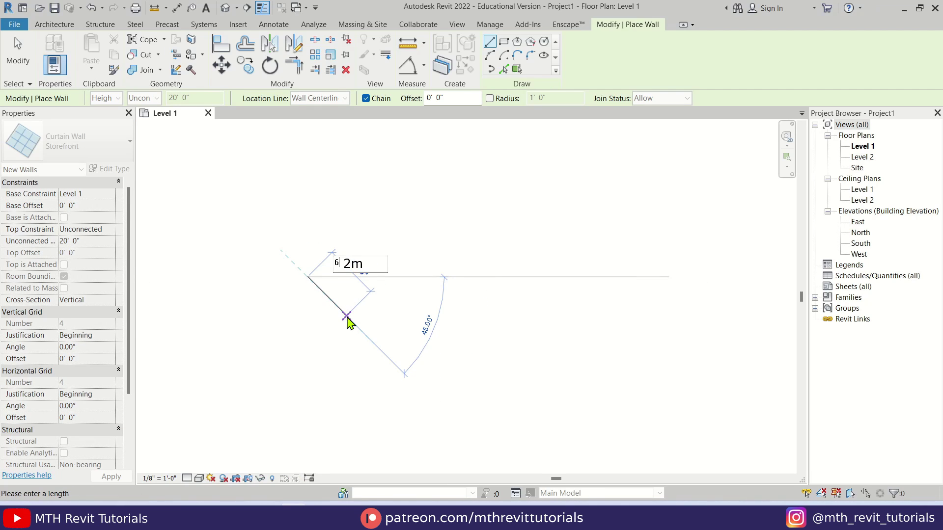
key(Return)
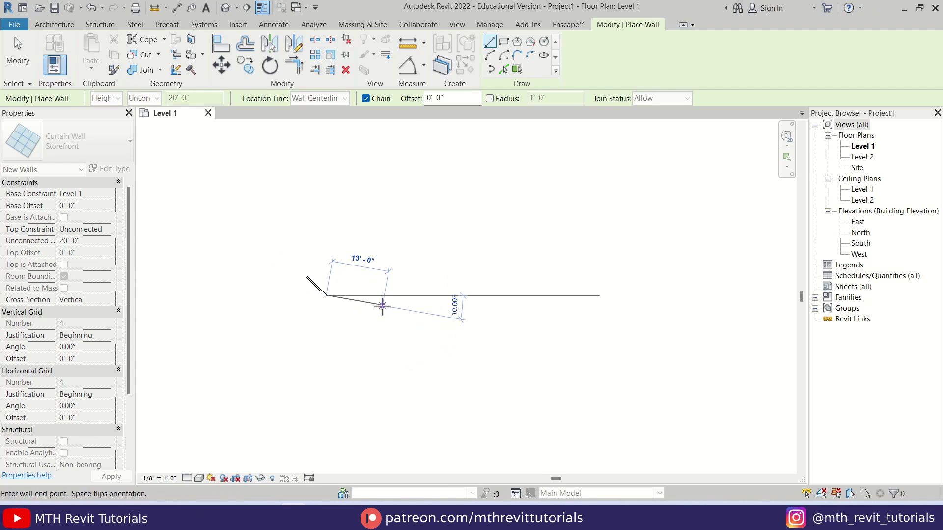
text(15m)
key(Return)
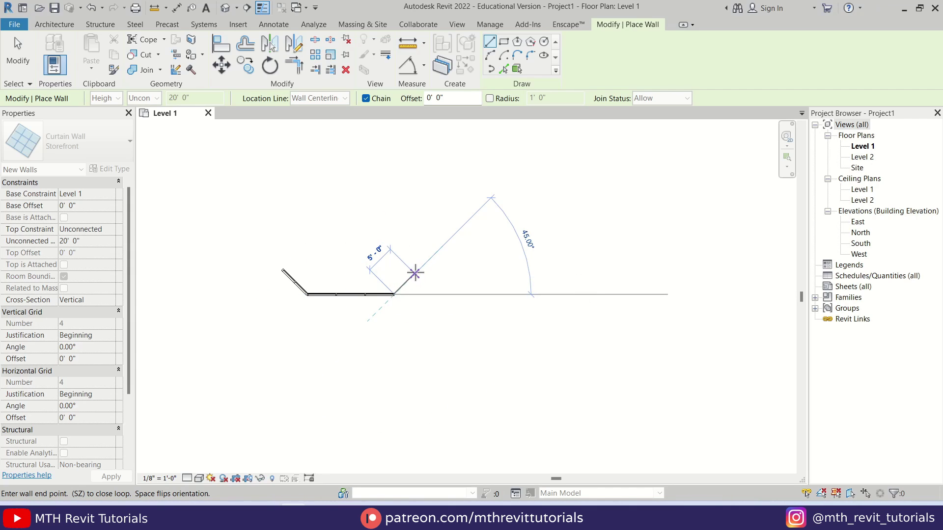
click(419, 271)
key(Escape)
key(Escape)
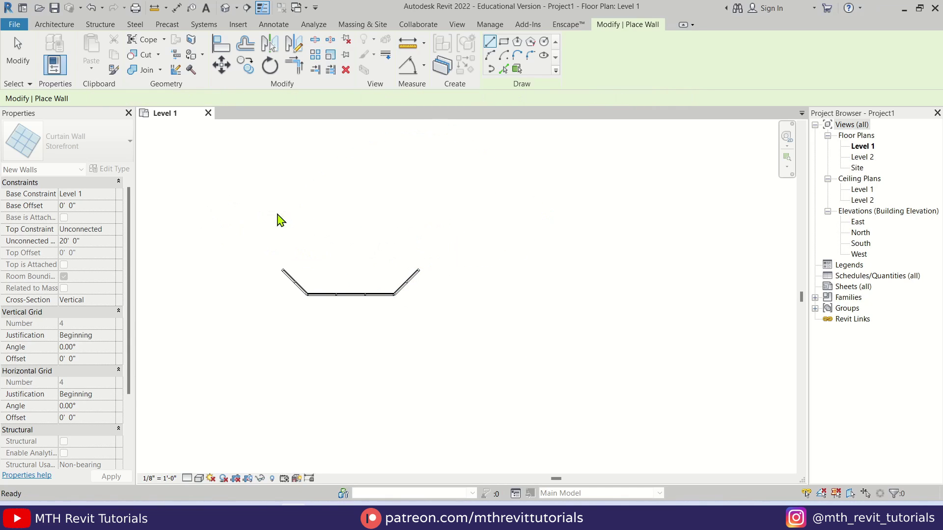
Draw Generic - 8" walls from the storefront's right end: a 6 ft horizontal return and an upward side wall about 25 ft long.
click(73, 141)
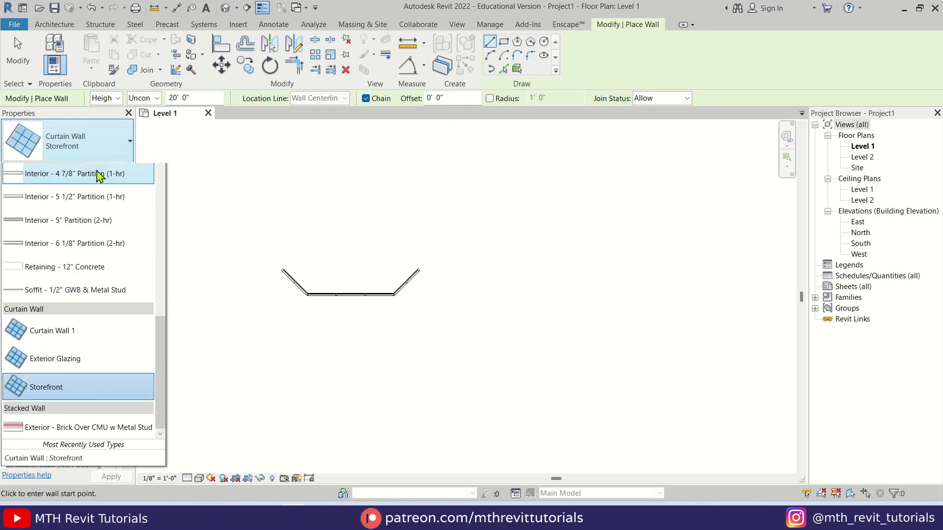
scroll(96, 284, up, 5)
scroll(97, 284, up, 6)
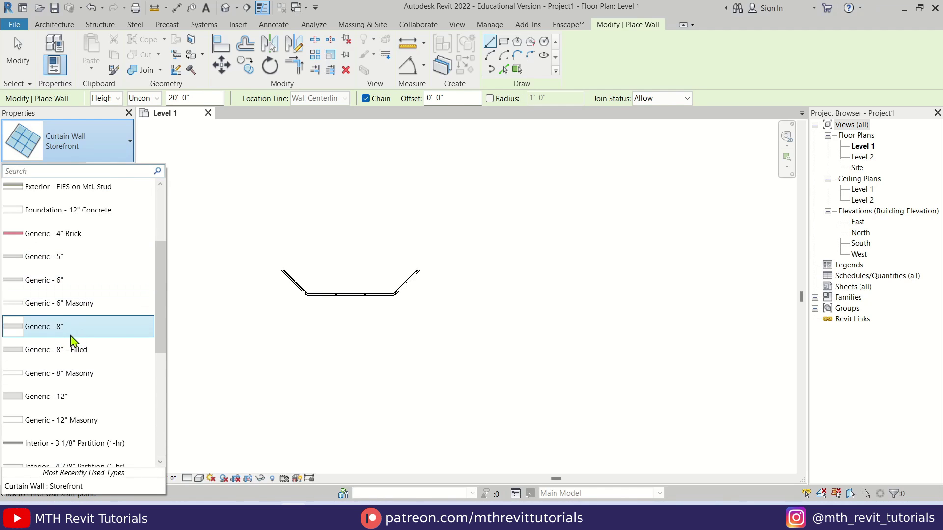
click(71, 335)
click(418, 269)
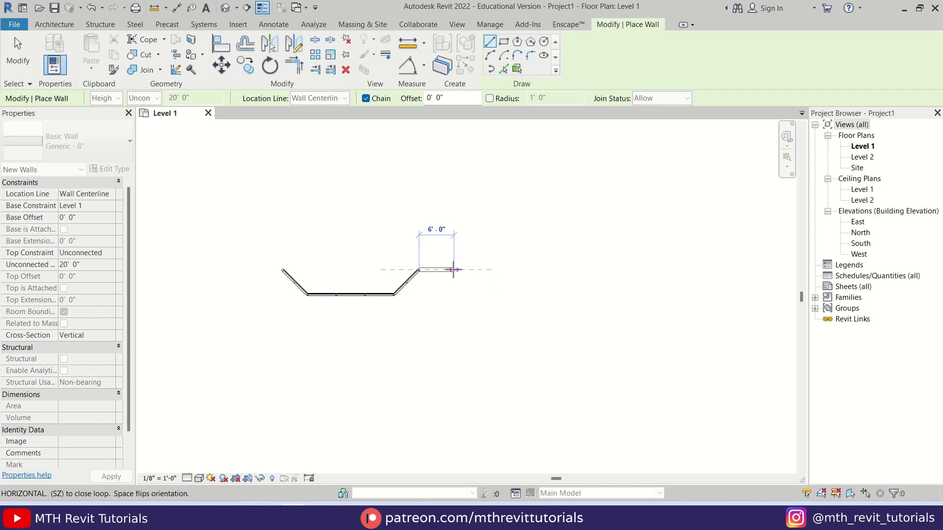
click(453, 270)
scroll(453, 269, down, 3)
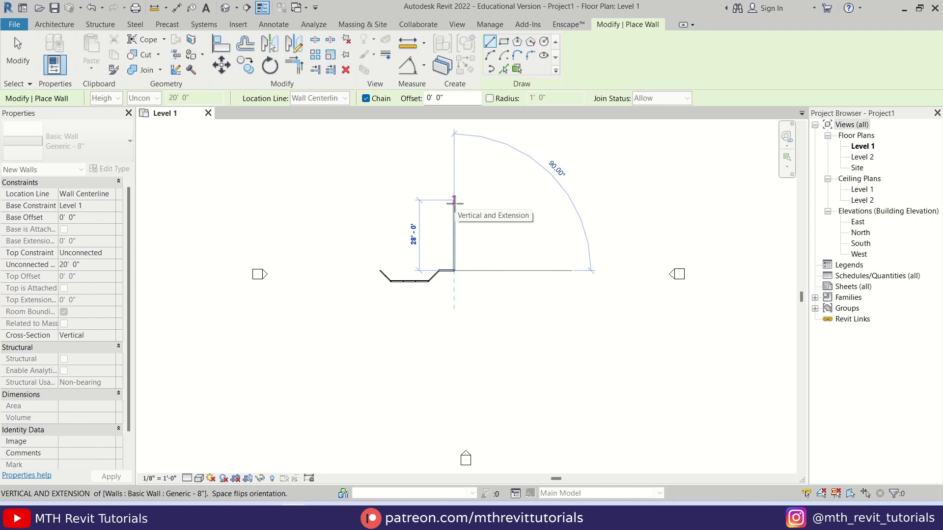
text(27.5m)
key(Return)
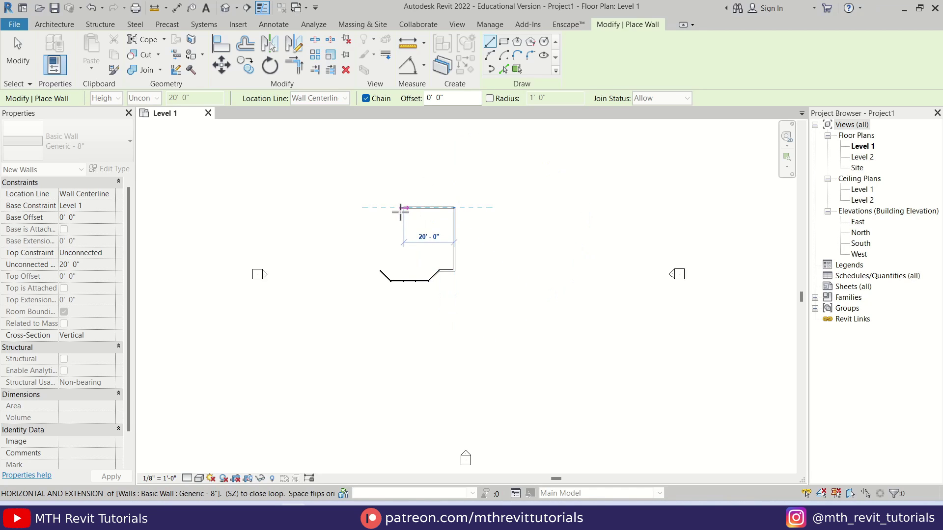
scroll(418, 214, up, 2)
key(Escape)
Close the room with Generic - 8" walls: a left return matching the right one, the left side wall and the back wall.
click(372, 297)
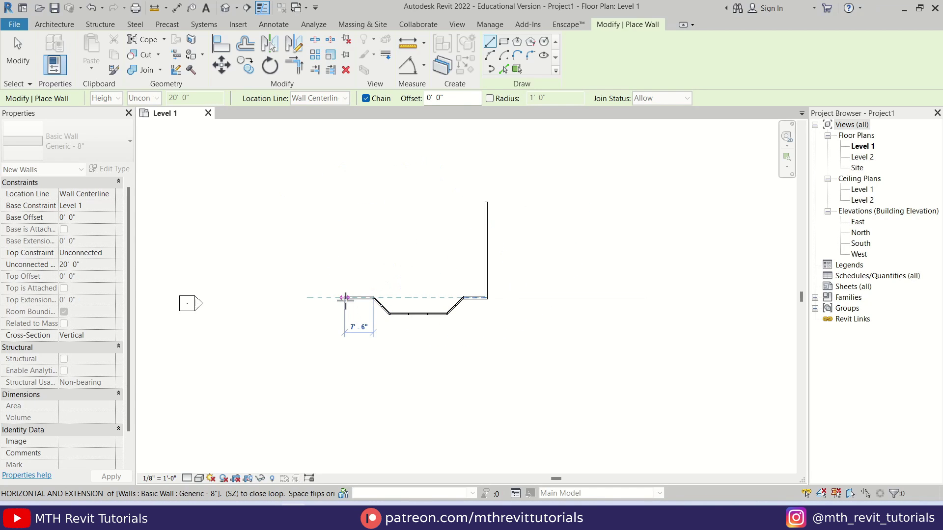
click(350, 298)
click(350, 202)
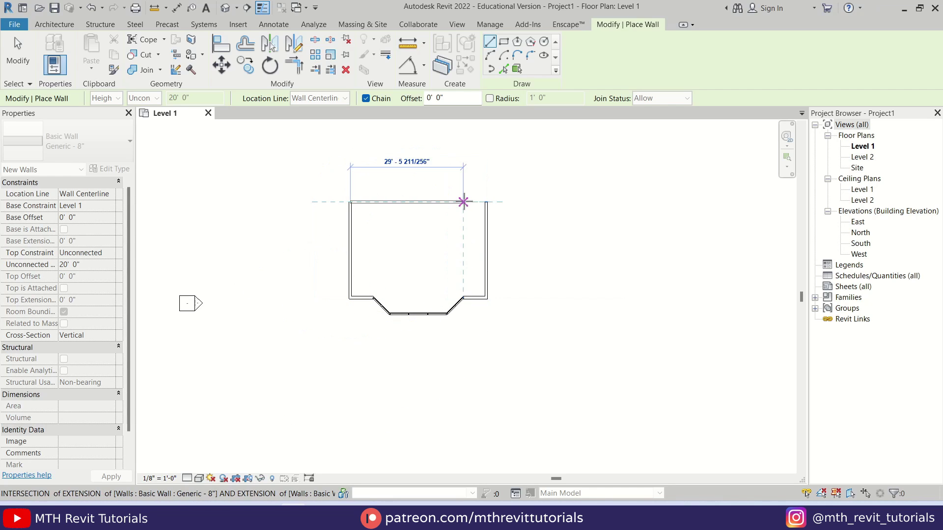
click(486, 202)
key(Escape)
Select all the walls and check their unconnected height.
scroll(442, 276, up, 2)
drag(276, 131, 581, 362)
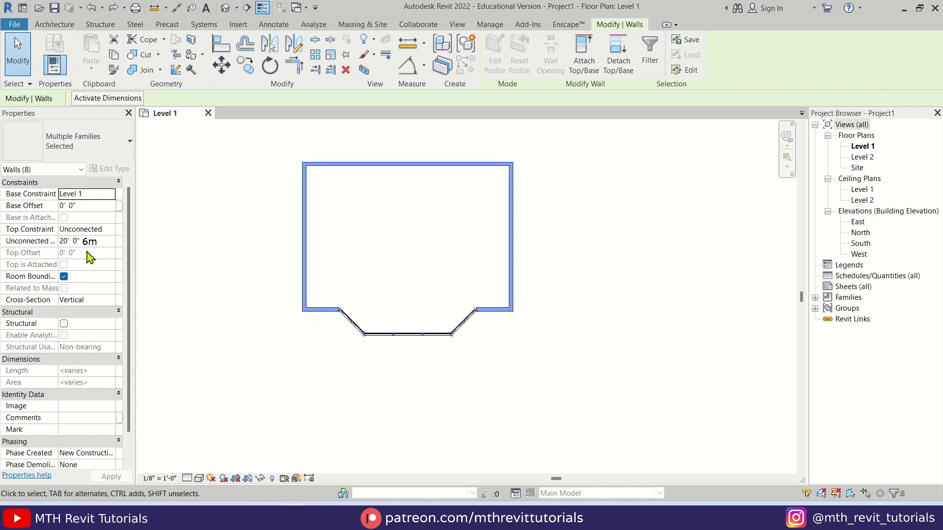
click(347, 256)
Open the South elevation to show the front of the storefront.
middle_drag(409, 276, 454, 271)
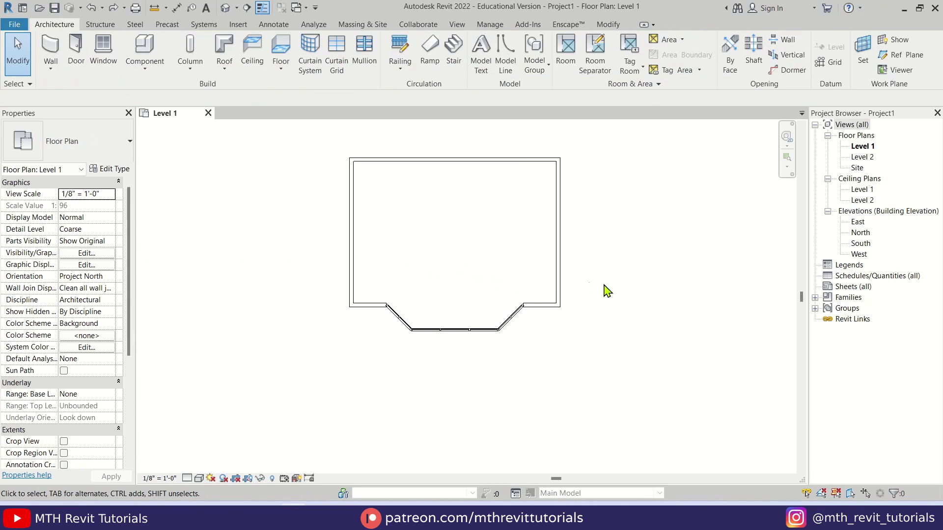
double_click(860, 243)
scroll(553, 316, up, 2)
middle_drag(331, 309, 378, 346)
scroll(378, 346, up, 2)
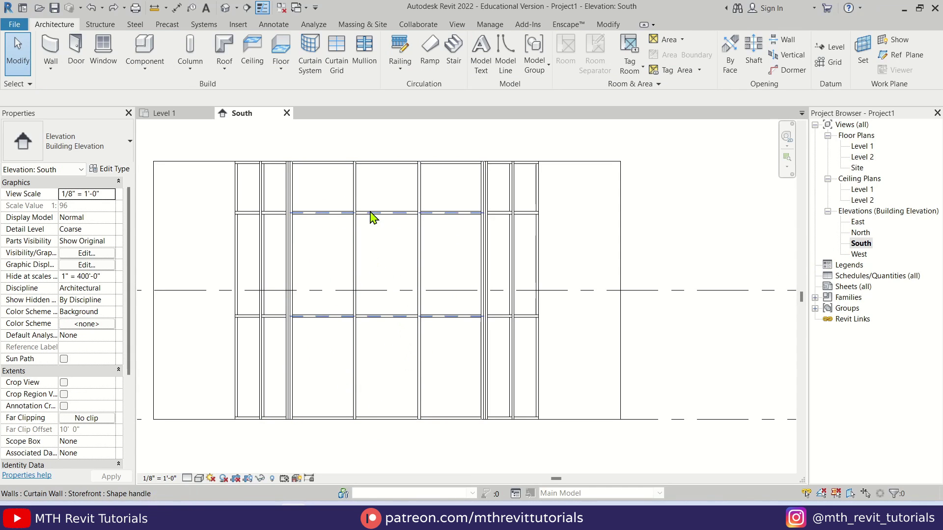
Load the Door-Curtain-Wall-Double-Storefront family from the Doors folder of the English-Imperial library.
click(238, 24)
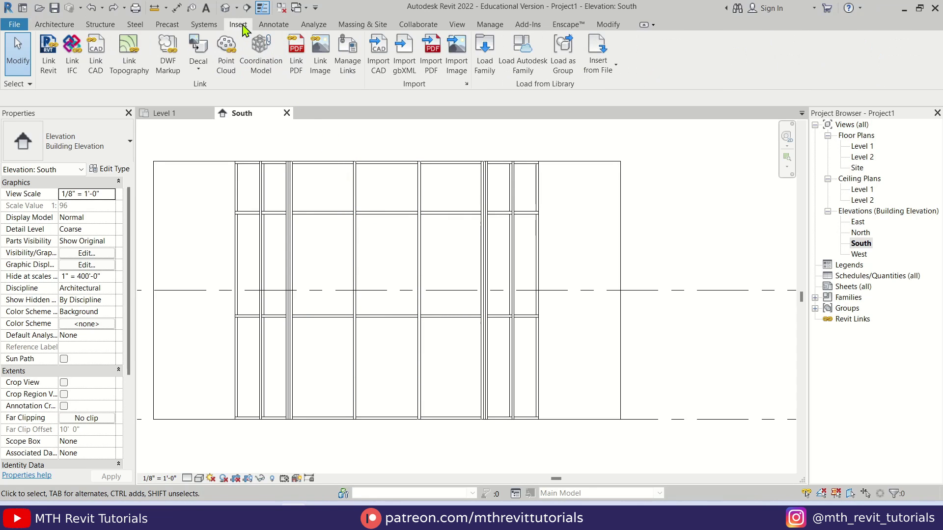
click(485, 67)
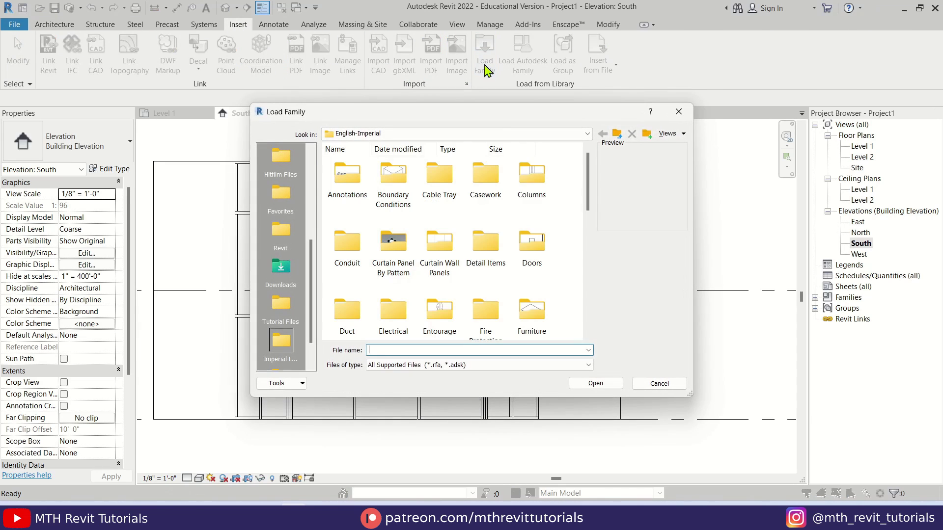
scroll(395, 314, down, 10)
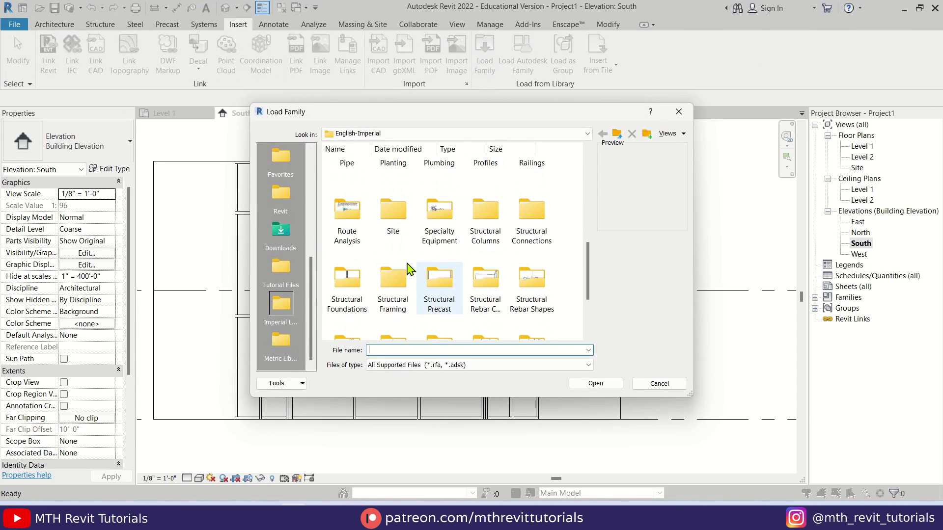
scroll(393, 295, up, 8)
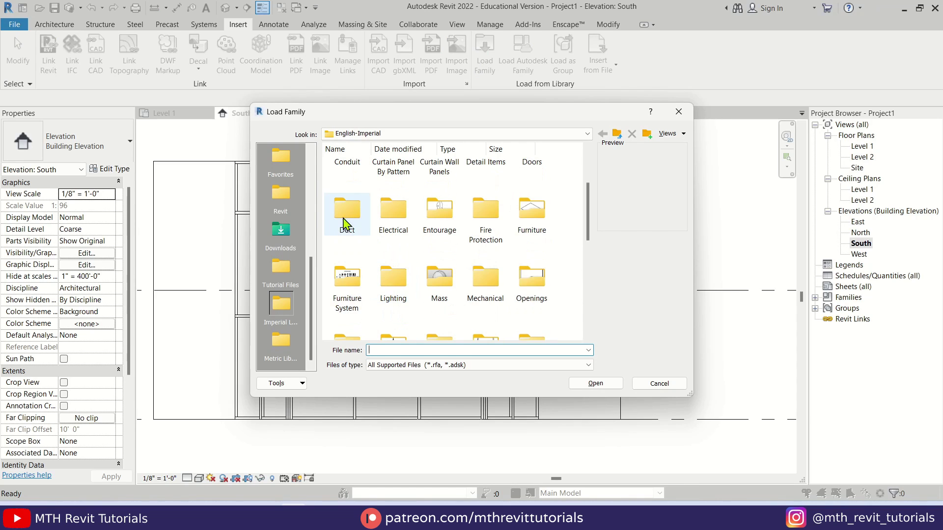
scroll(436, 235, up, 3)
double_click(532, 241)
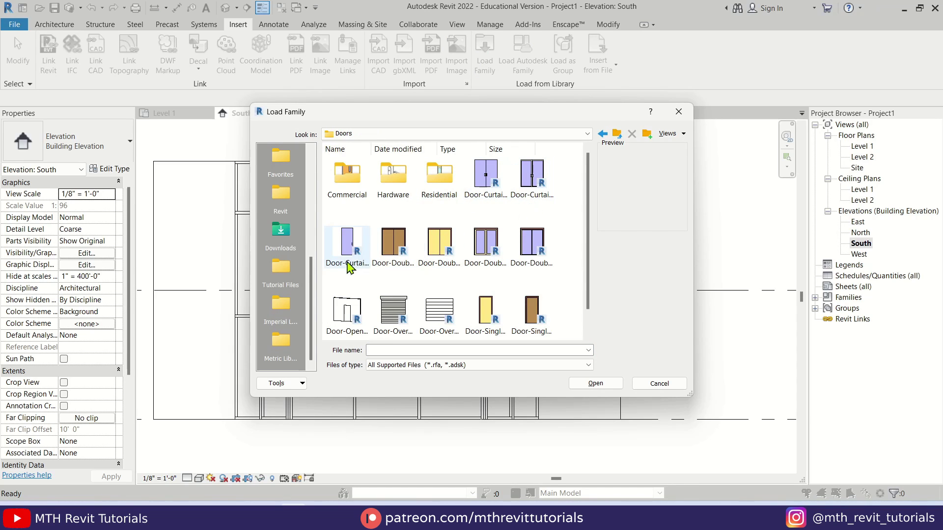
click(541, 206)
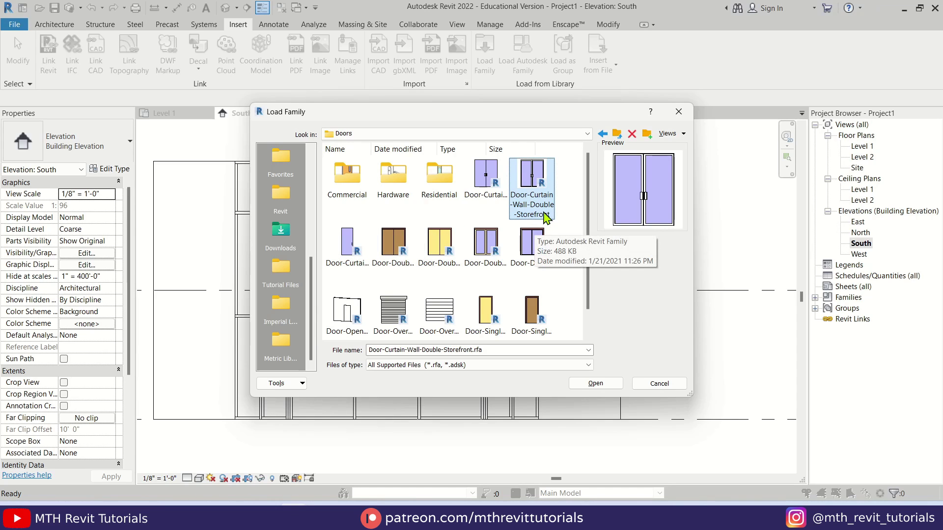
click(595, 383)
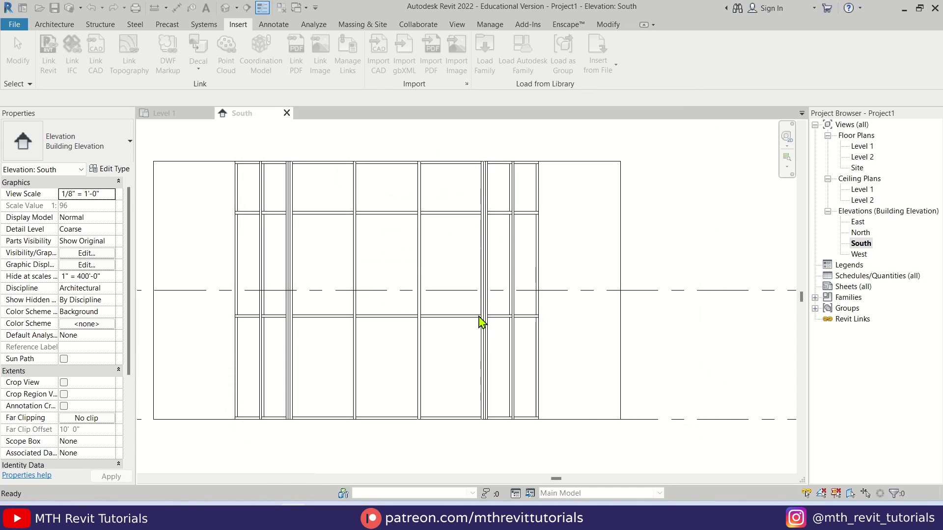
Unpin the lower middle glazed panel of the storefront's front segment and change its type to Door-Curtain-Wall-Double-Storefront.
scroll(392, 422, up, 2)
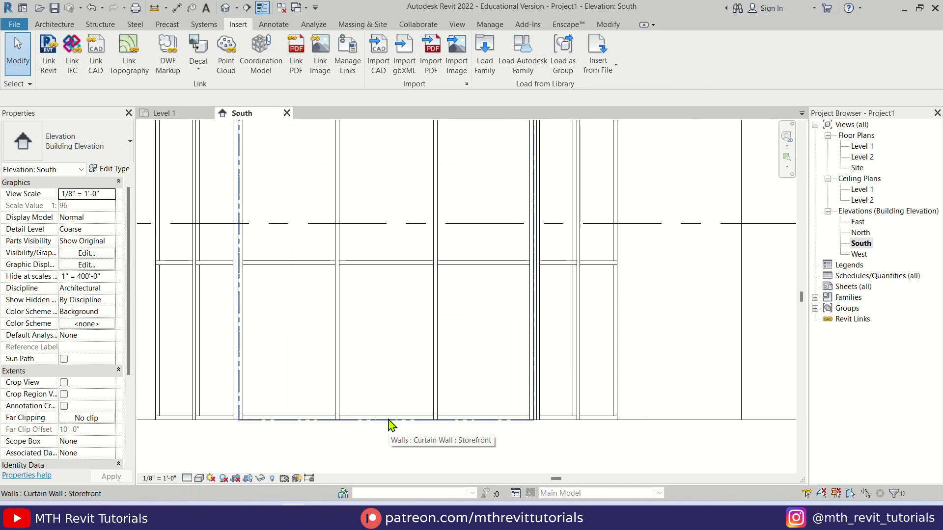
key(Tab)
key(Tab)
key(Tab)
key(Tab)
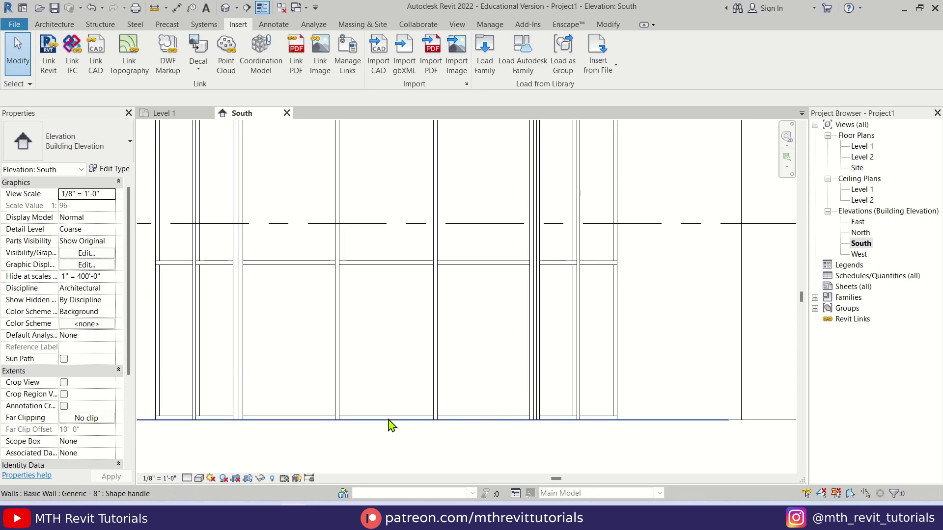
scroll(558, 397, up, 1)
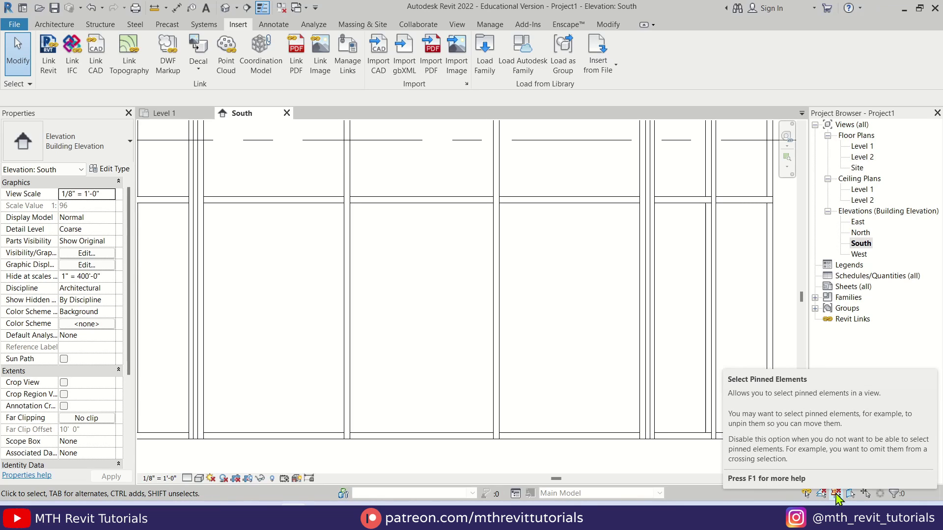
key(Tab)
key(Tab)
click(413, 443)
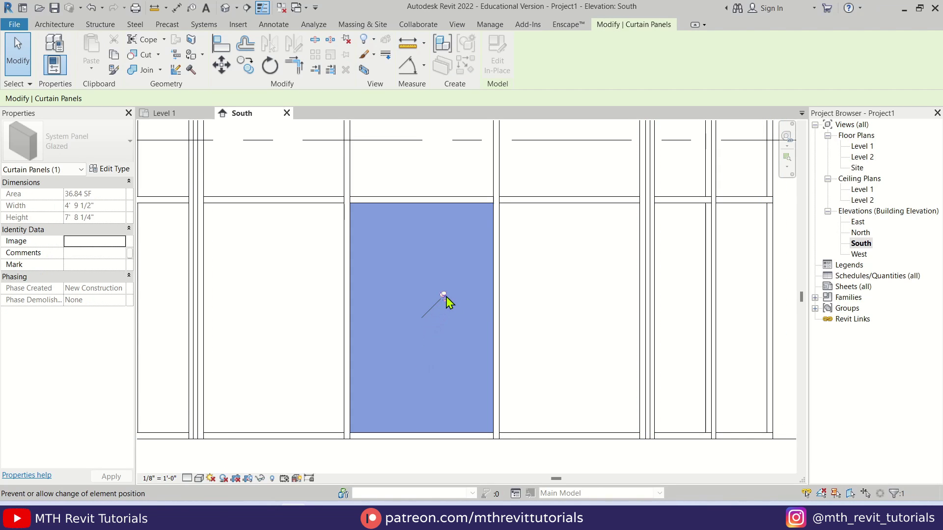
click(120, 153)
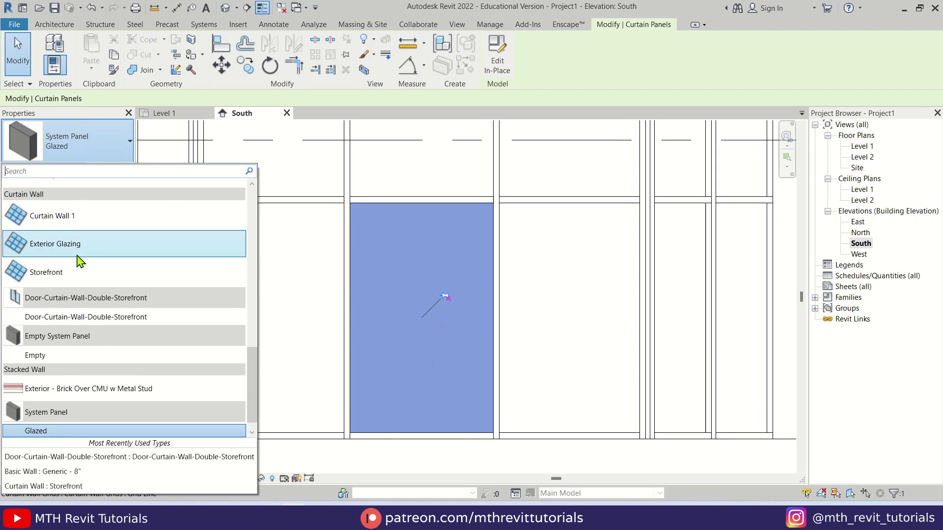
scroll(79, 260, down, 1)
click(92, 303)
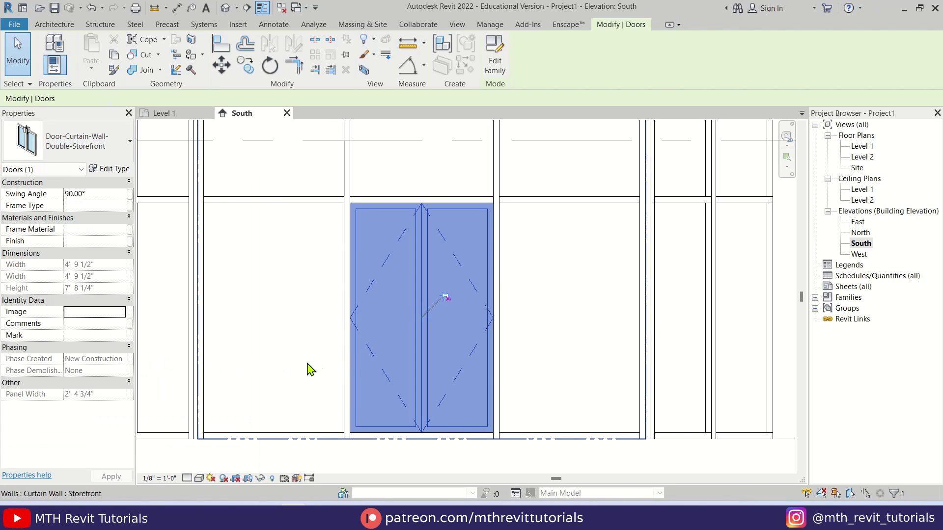
click(403, 447)
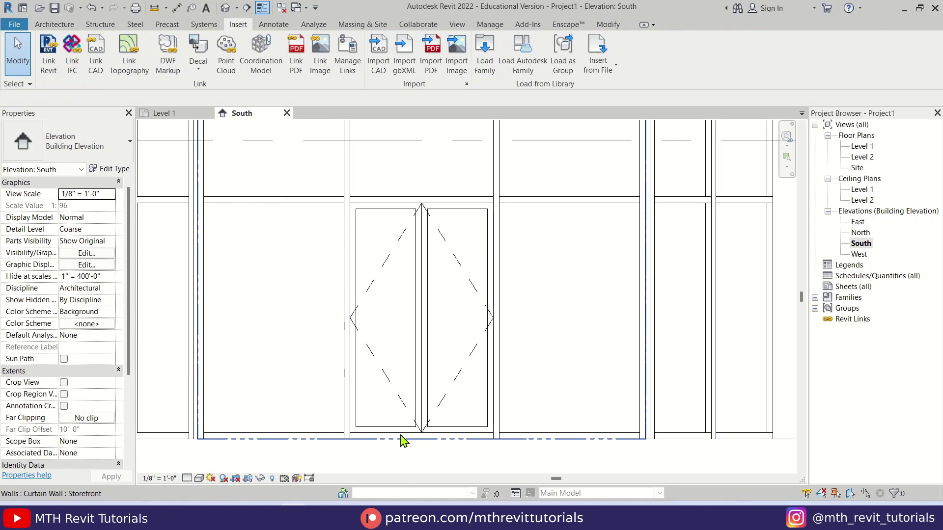
Unpin and delete the bottom mullion running beneath the double storefront door.
key(Tab)
key(Tab)
click(401, 439)
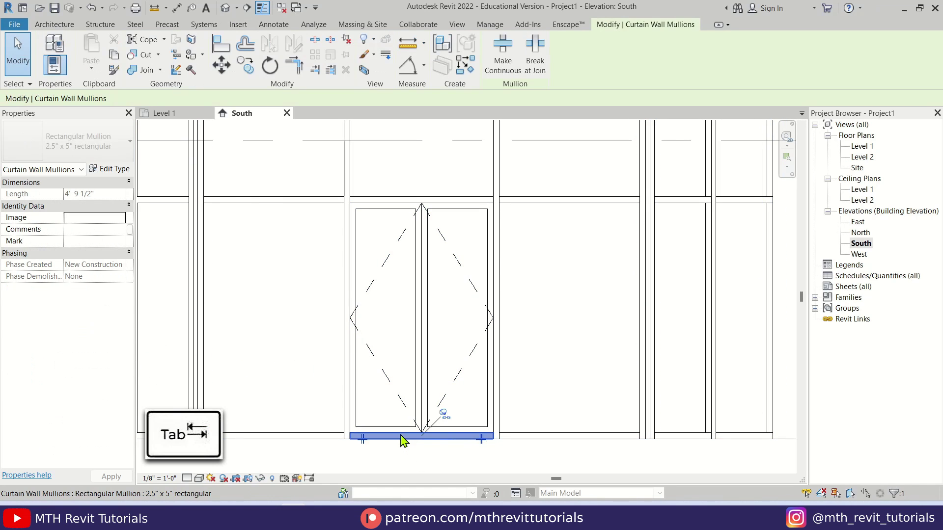
click(445, 415)
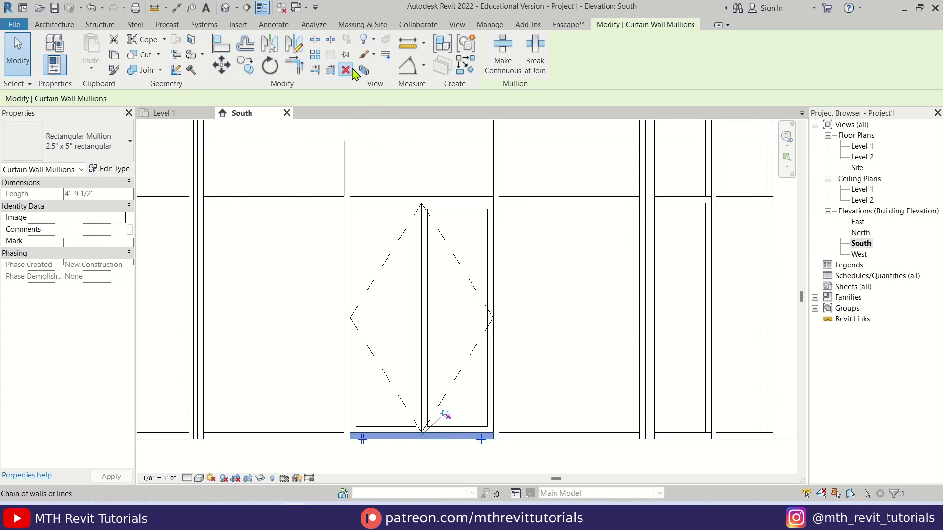
key(Delete)
scroll(486, 322, down, 3)
scroll(491, 324, down, 4)
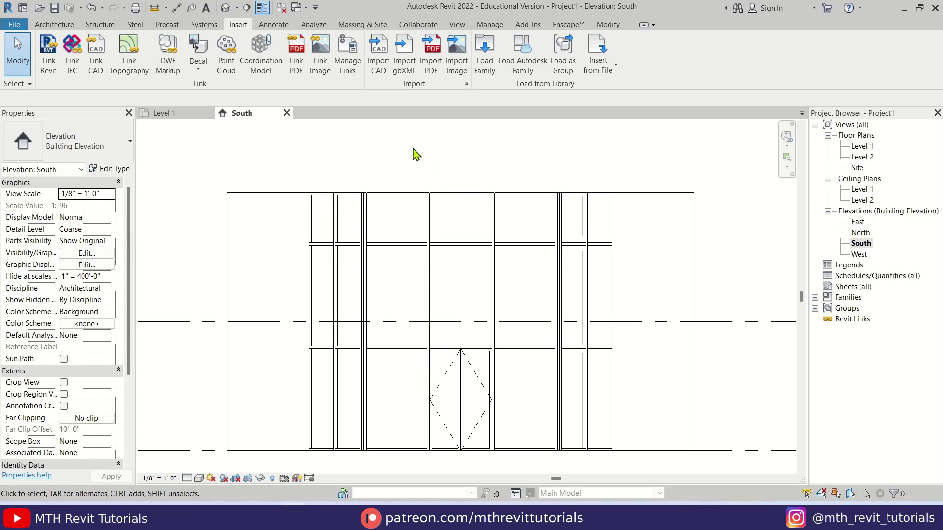
Turn on Show Mass Form and Floors and start an in-place mass, keeping the suggested name Mass 1.
click(374, 25)
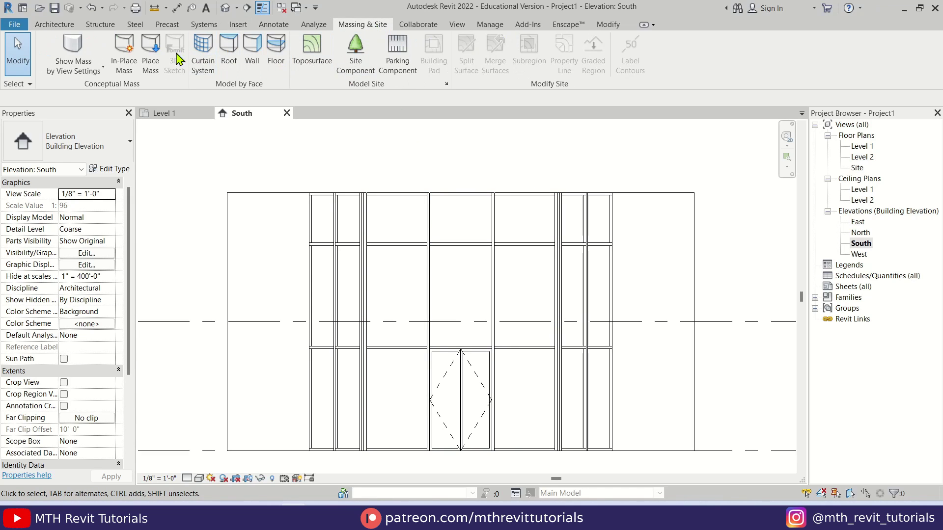
click(74, 52)
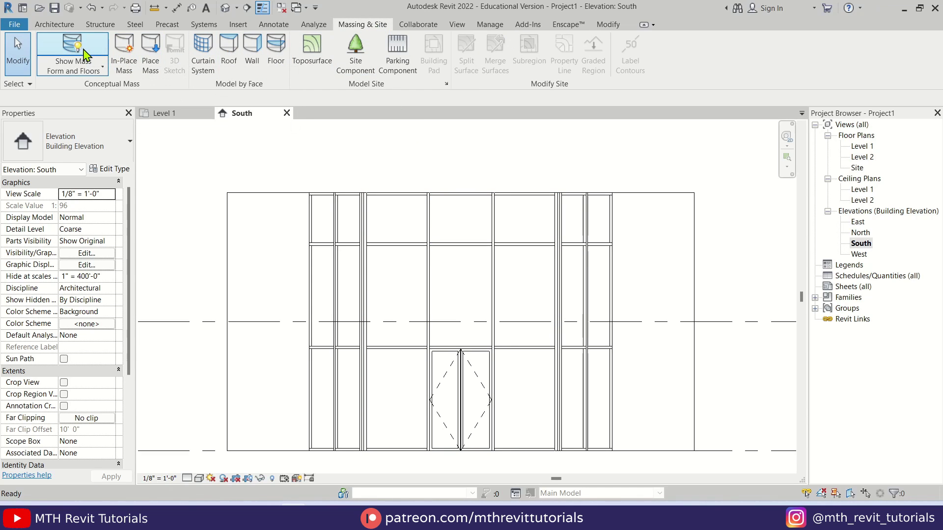
click(126, 74)
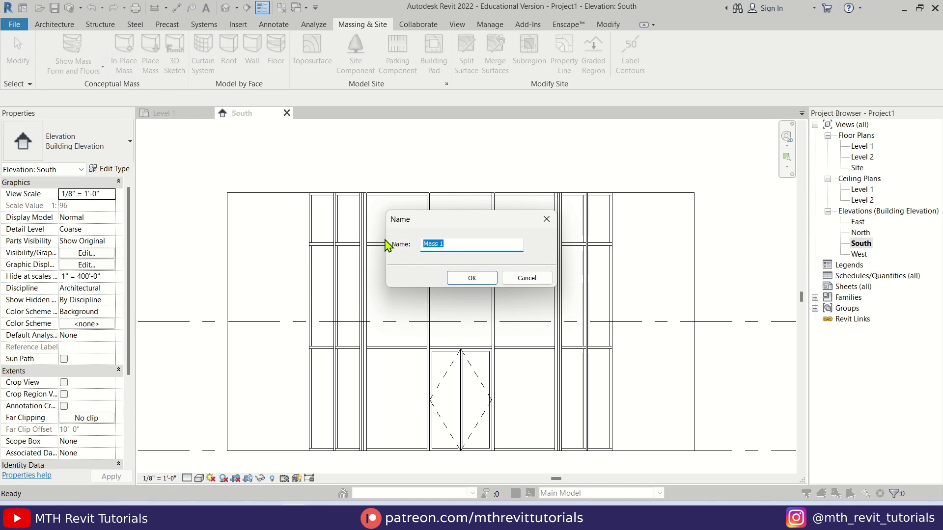
click(471, 278)
middle_drag(469, 280, 453, 253)
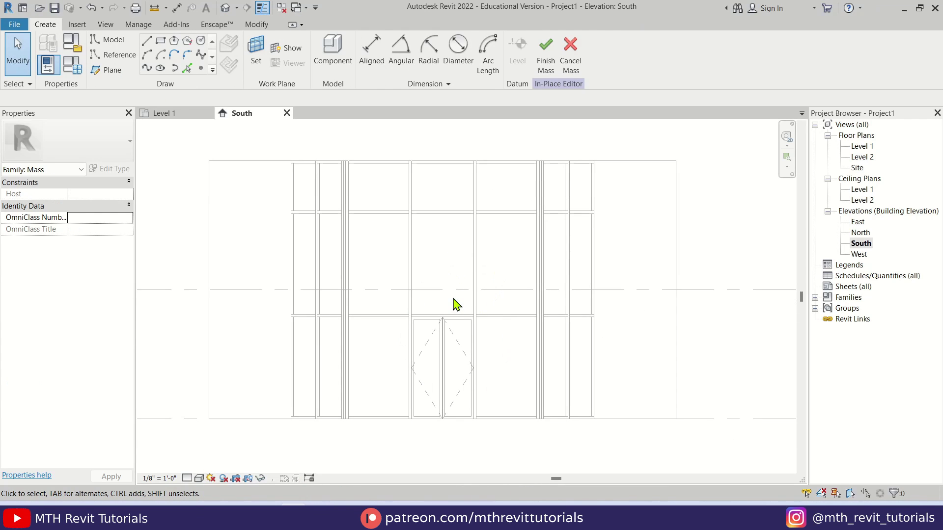
In the Level 1 plan, draw a horizontal reference plane along the outer face of the storefront's front segment, extending to the west.
click(176, 113)
scroll(423, 312, down, 1)
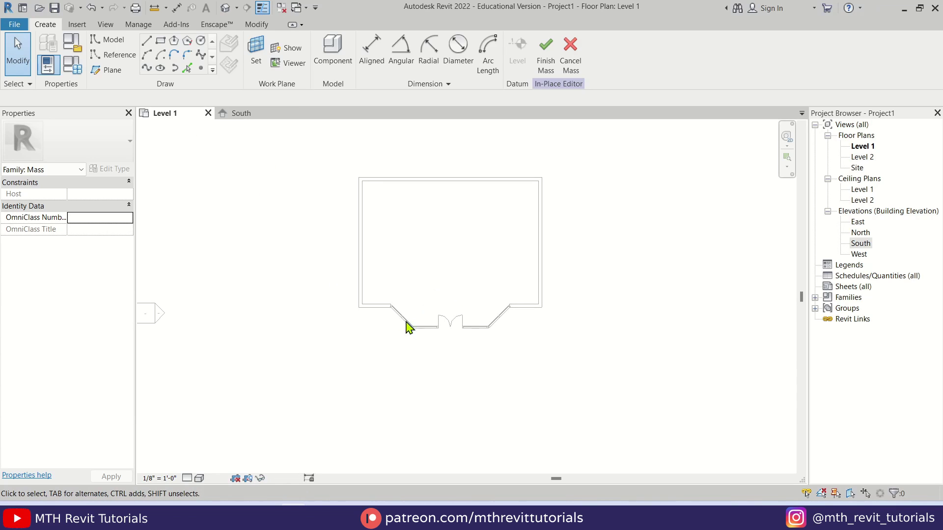
click(113, 73)
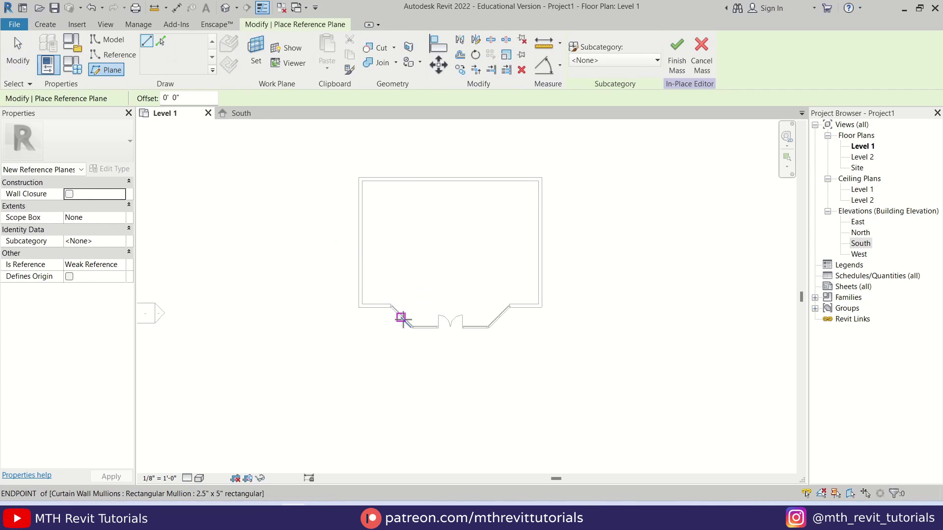
scroll(417, 324, up, 3)
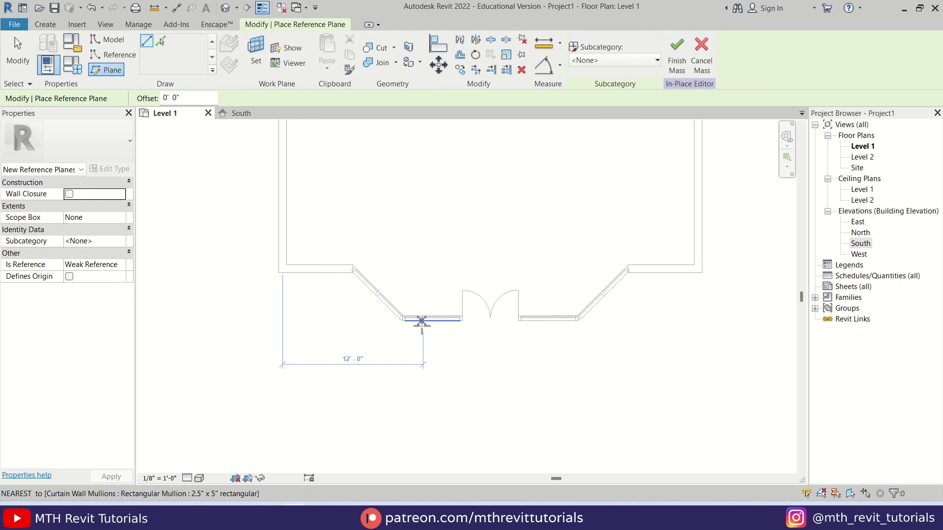
scroll(420, 325, up, 1)
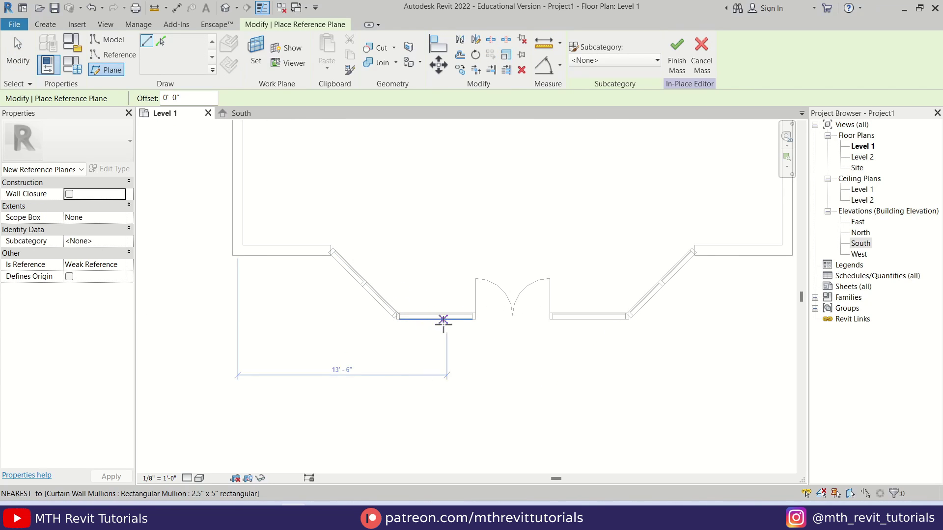
click(425, 320)
click(236, 320)
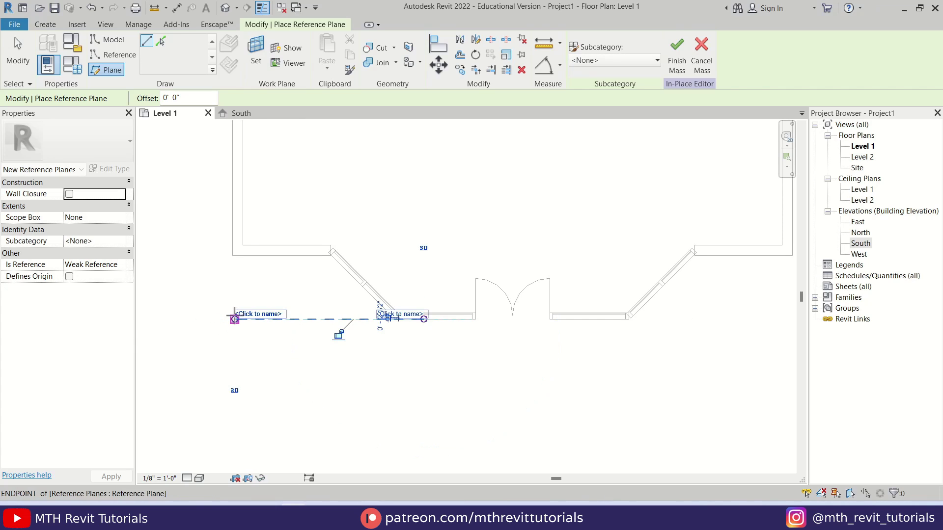
Draw a second parallel reference plane in front of the first and set its distance from the storefront to 3'.
click(423, 356)
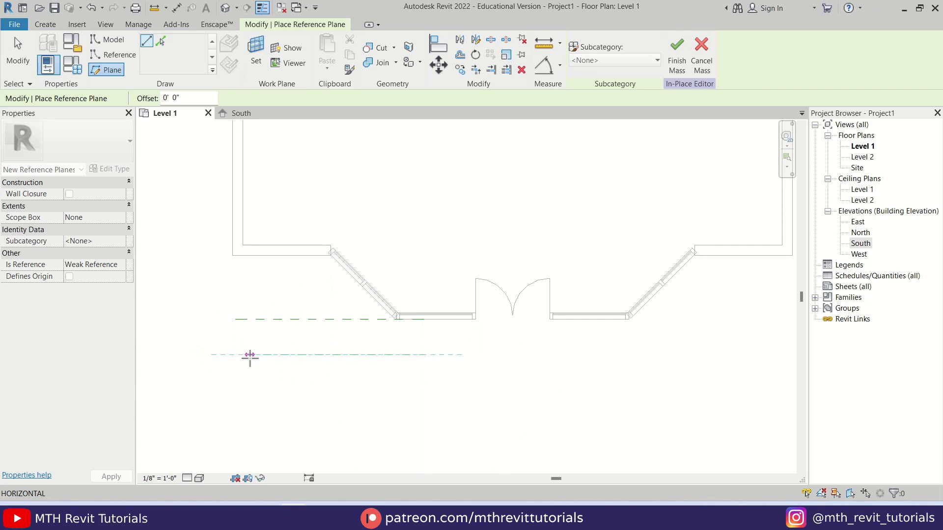
click(234, 354)
key(Escape)
click(377, 335)
text(3')
key(Return)
click(351, 421)
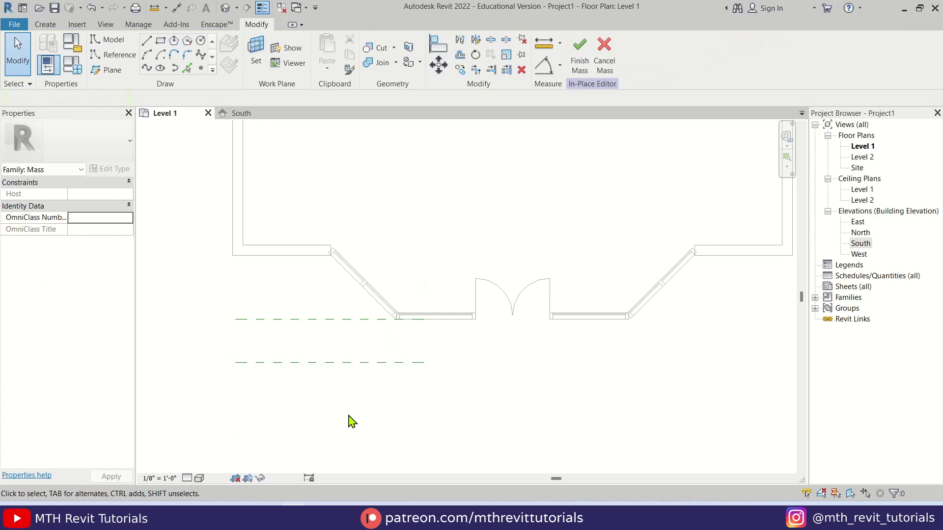
Name the reference plane on the storefront face 1 and the outer reference plane 2.
middle_drag(299, 372, 301, 385)
click(253, 333)
click(256, 326)
text(1)
click(270, 376)
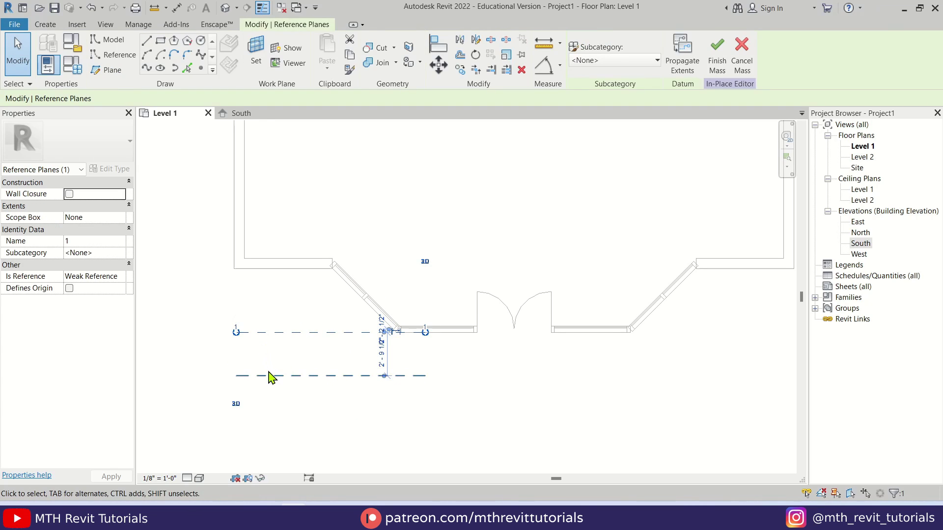
click(260, 369)
text(2)
key(Return)
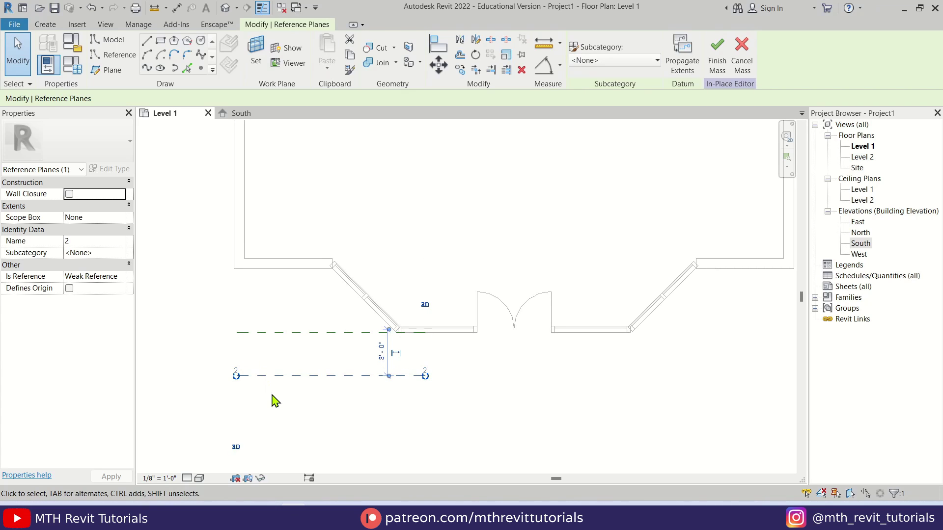
click(273, 396)
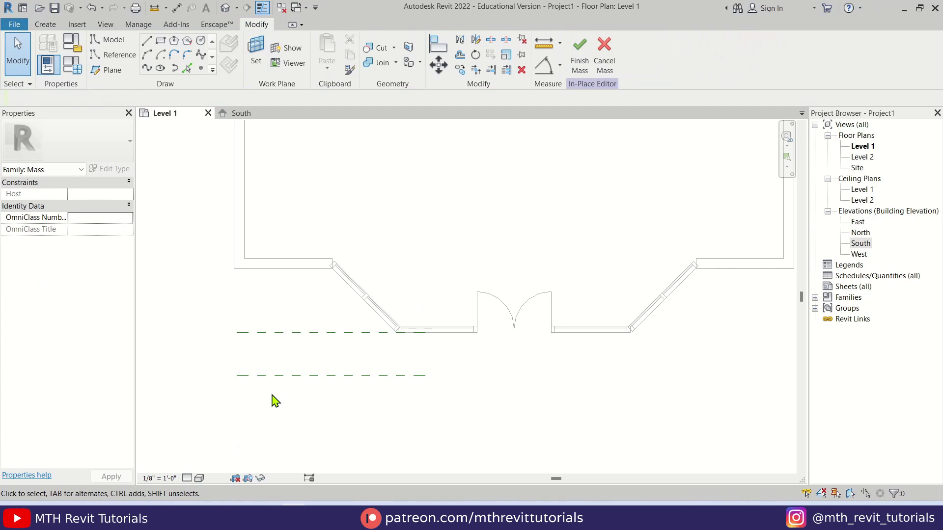
In the South elevation, start placing reference points with Reference Plane : 1 as the work plane and drawing on the work plane.
click(245, 114)
middle_drag(457, 319, 452, 346)
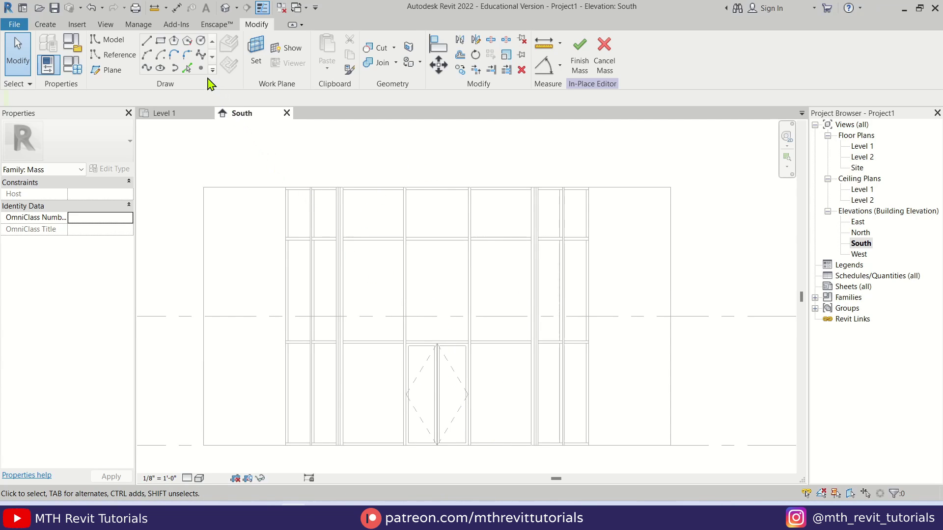
click(201, 70)
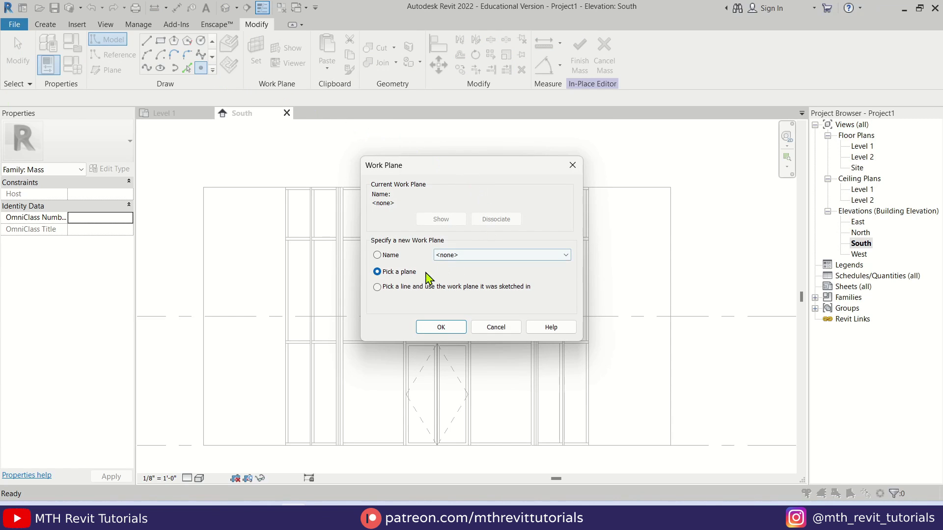
click(479, 255)
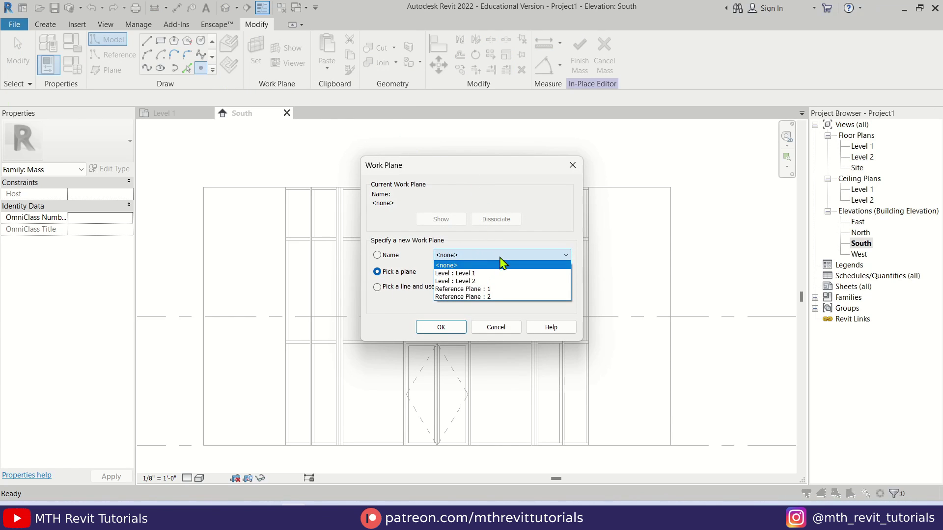
click(510, 289)
click(440, 328)
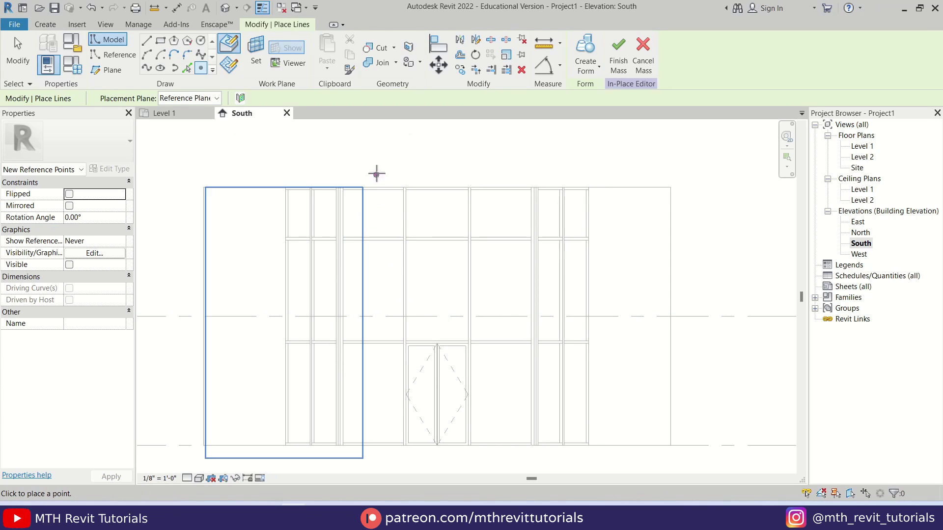
click(235, 73)
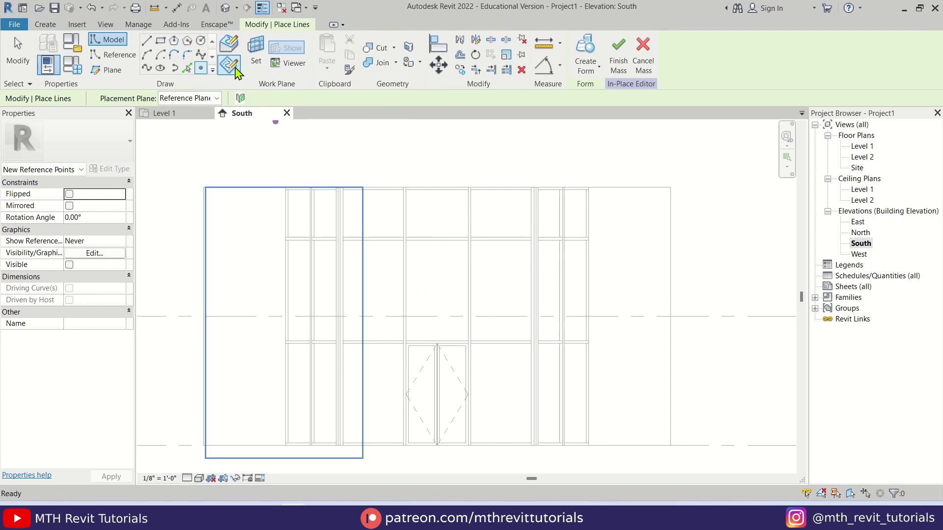
Place two reference points on the wall's top edge, at the outer edges of the vertical mullions in line with the door.
scroll(415, 186, up, 3)
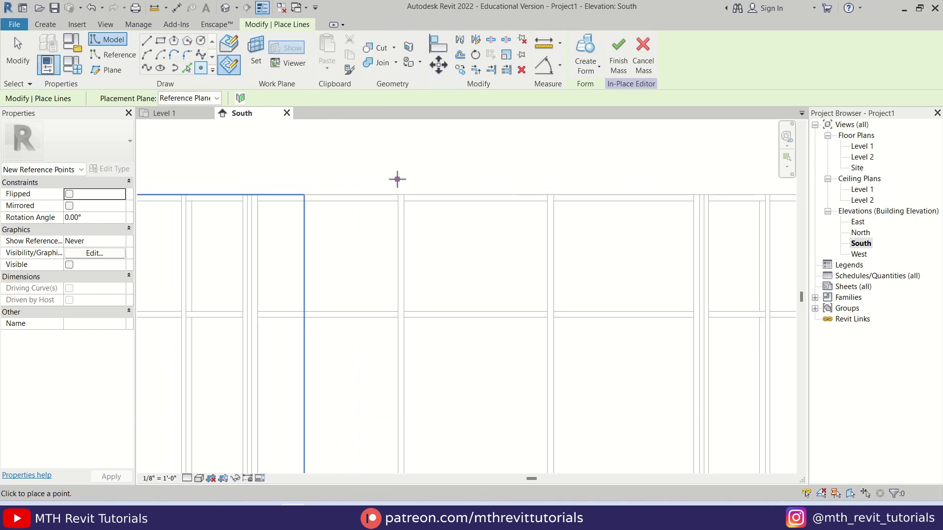
scroll(394, 189, up, 5)
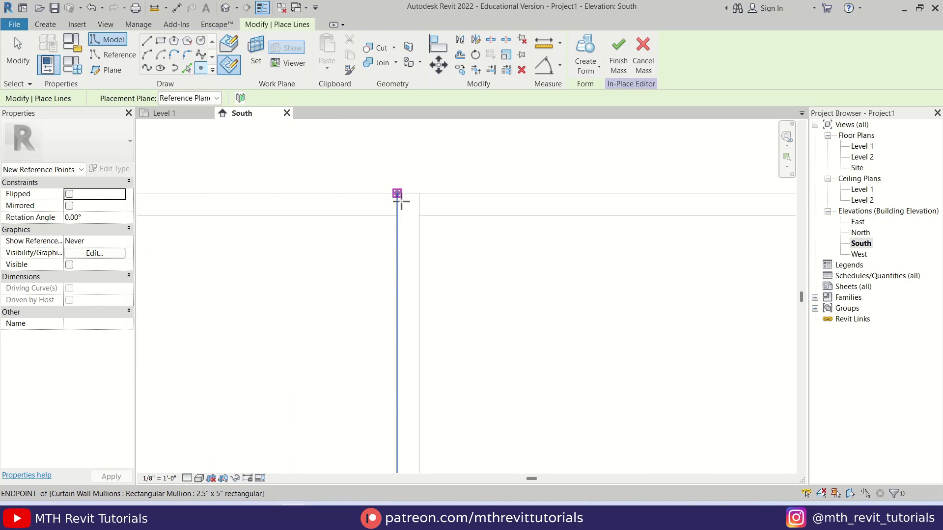
scroll(375, 229, down, 5)
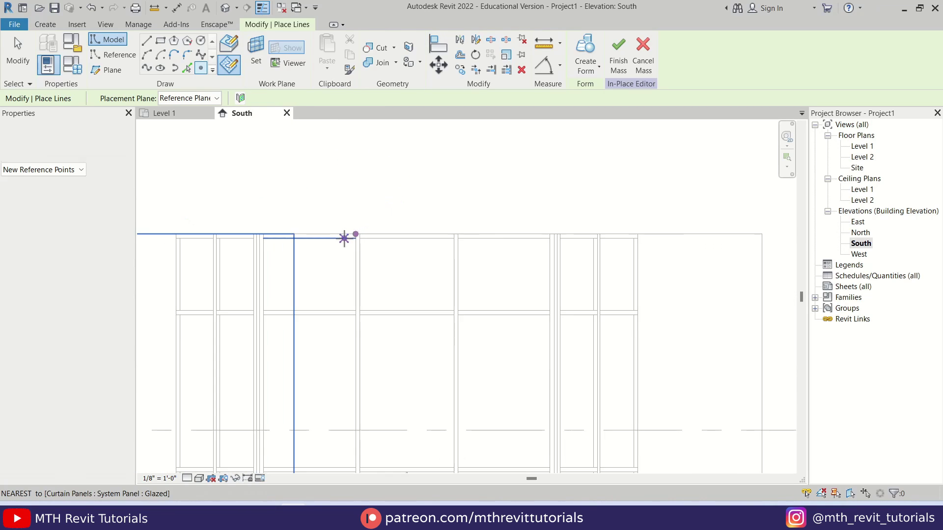
scroll(430, 224, down, 1)
scroll(443, 224, up, 1)
scroll(444, 223, up, 2)
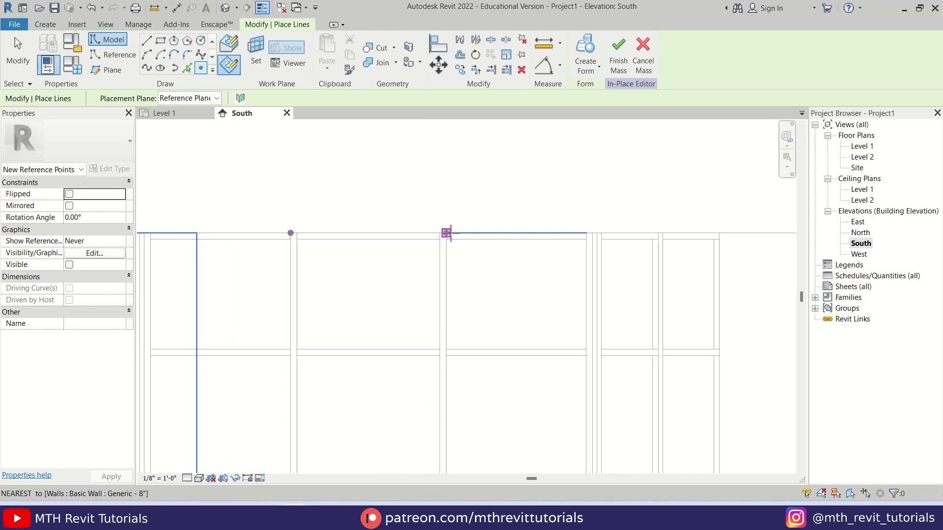
click(446, 233)
scroll(467, 224, down, 3)
scroll(533, 288, up, 1)
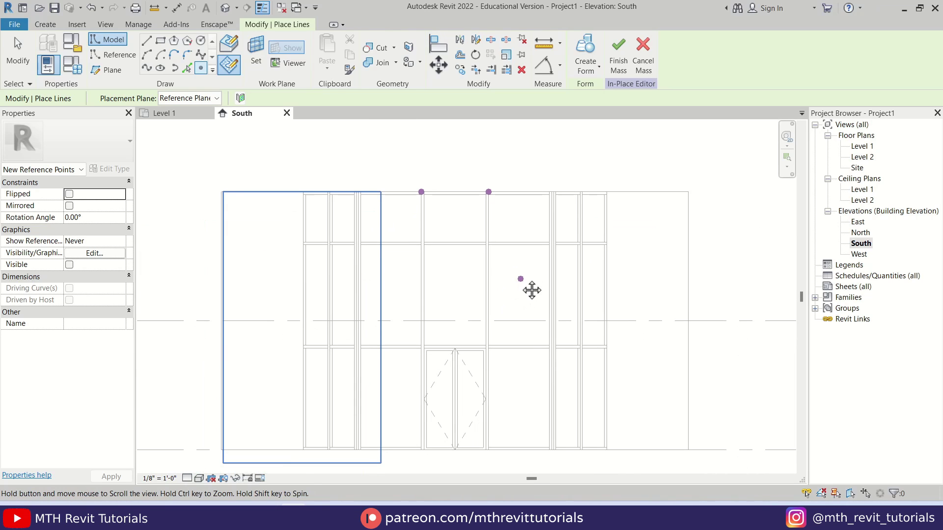
Place four reference points on the outer edges of the mullions flanking the door, two at the transom's upper edge and two at floor level.
scroll(488, 350, up, 2)
click(484, 330)
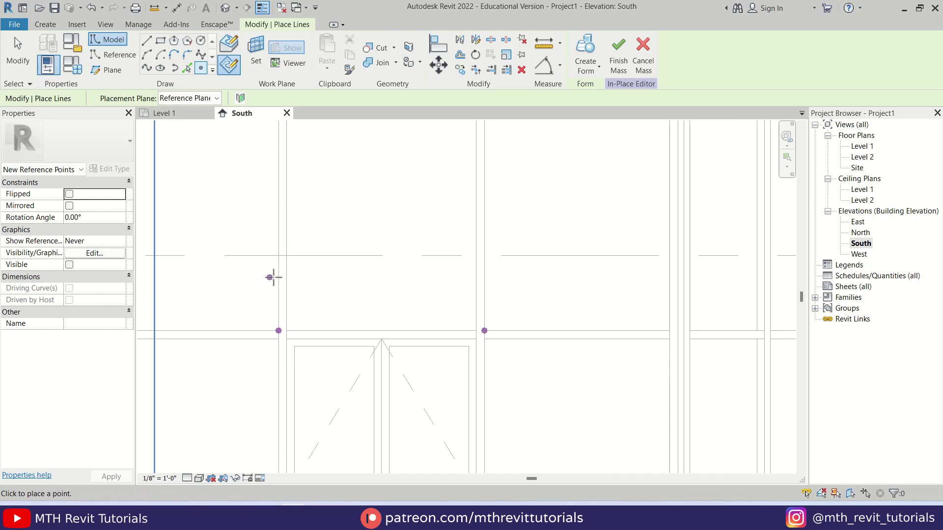
scroll(479, 322, down, 2)
middle_drag(482, 363, 466, 242)
scroll(457, 379, up, 1)
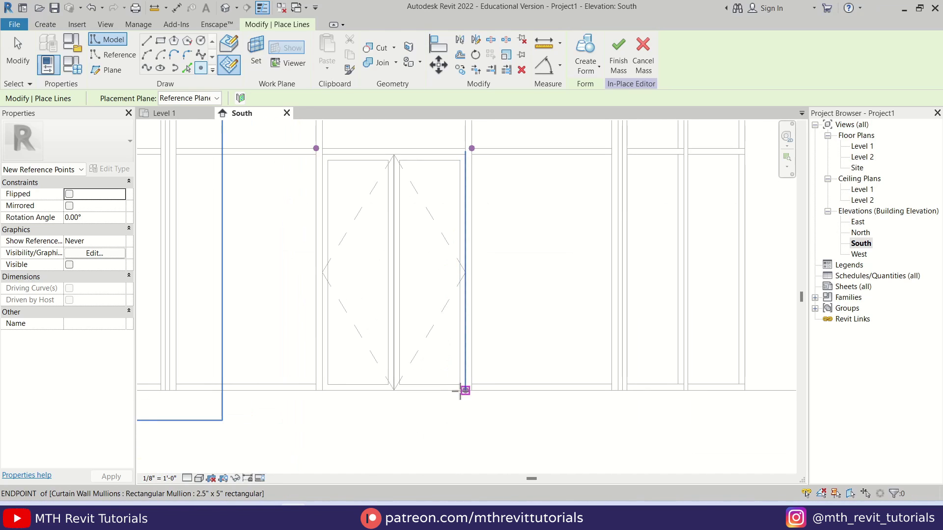
click(472, 390)
scroll(471, 389, up, 1)
click(293, 390)
Place a reference point at the midpoint of the transom's upper edge over each glazed panel beside the door.
scroll(452, 432, down, 2)
scroll(518, 227, up, 2)
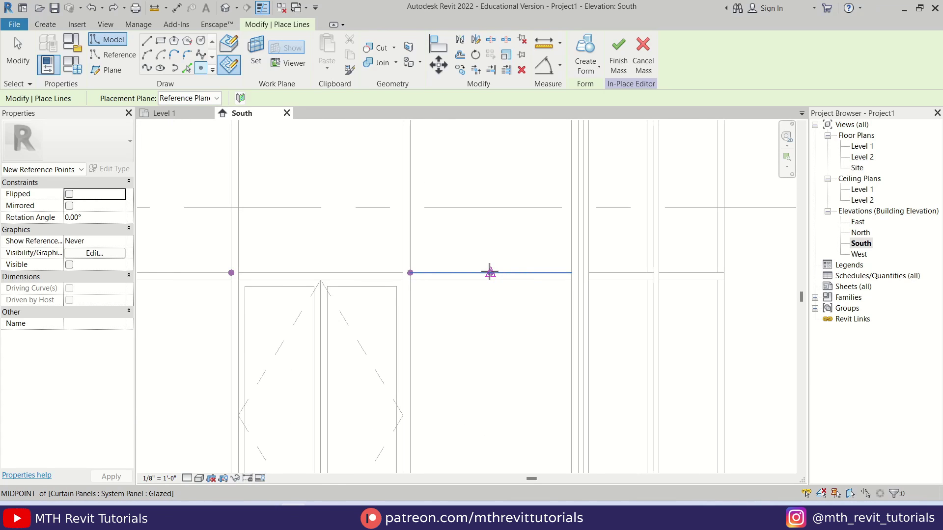
scroll(497, 270, down, 1)
click(289, 271)
scroll(289, 271, up, 1)
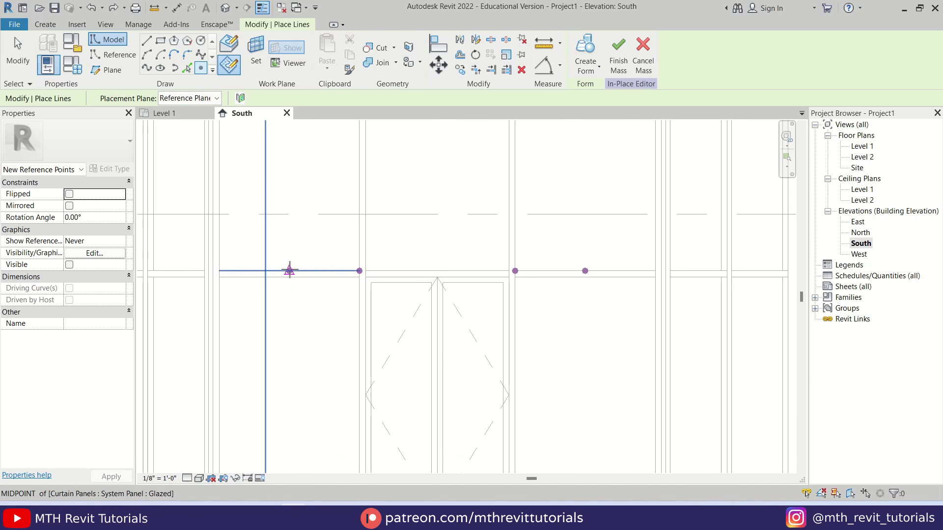
scroll(400, 314, down, 4)
middle_drag(381, 290, 398, 328)
click(403, 221)
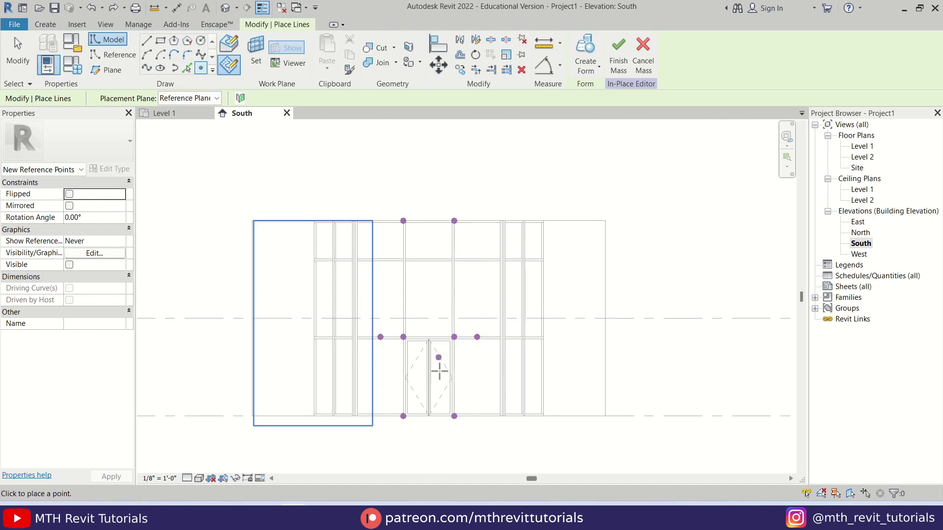
Place a reference point on the Level 1 line a short distance outside each door mullion, and finish placing points.
scroll(422, 428, up, 3)
scroll(532, 403, up, 3)
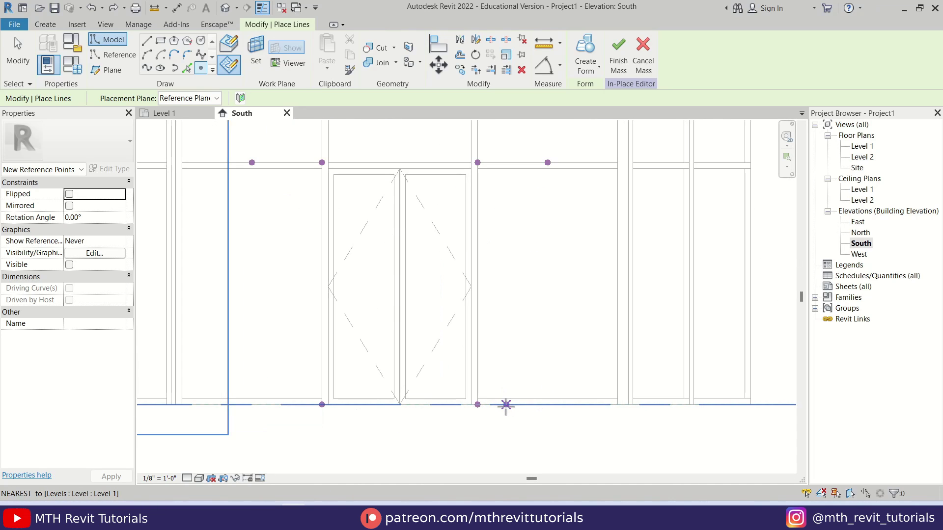
scroll(501, 404, down, 2)
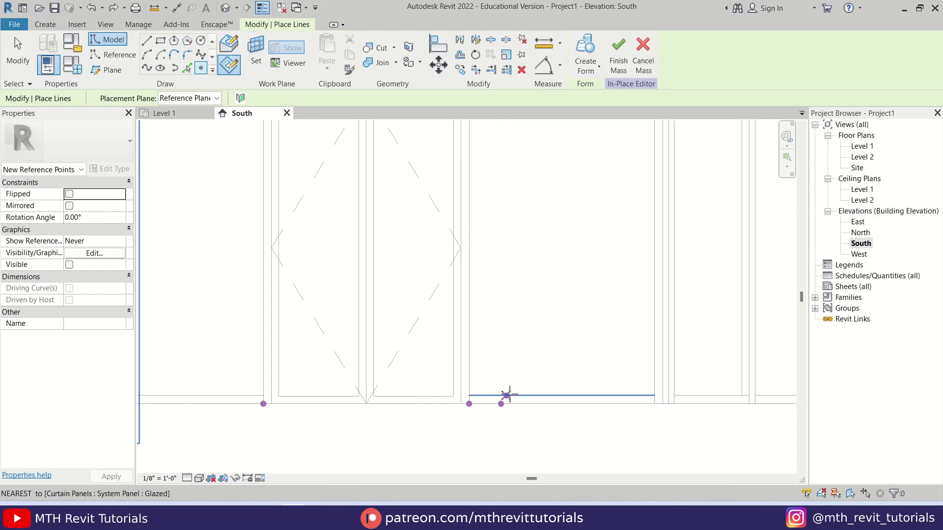
click(314, 400)
key(Escape)
key(Escape)
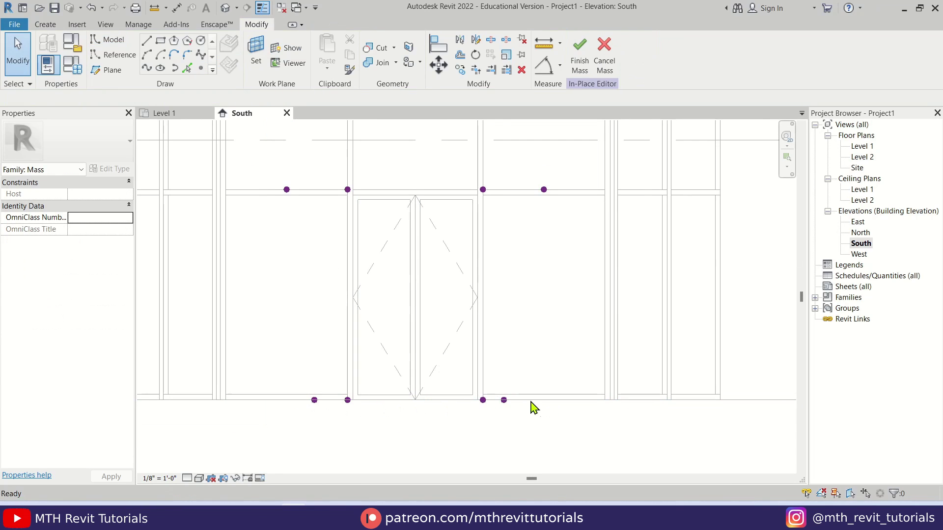
Dimension the distance from the right door mullion's outer edge to the outer reference point at floor level.
scroll(504, 404, up, 2)
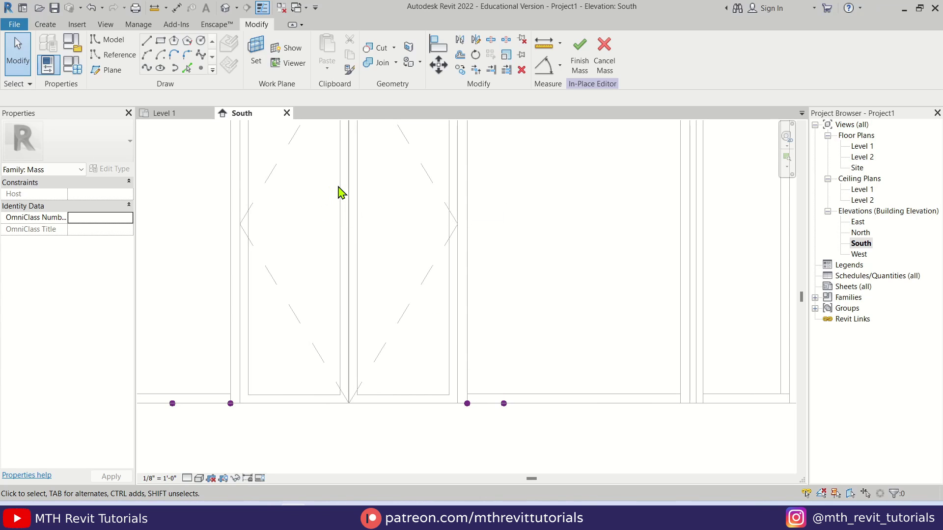
key(d)
key(i)
scroll(463, 377, up, 2)
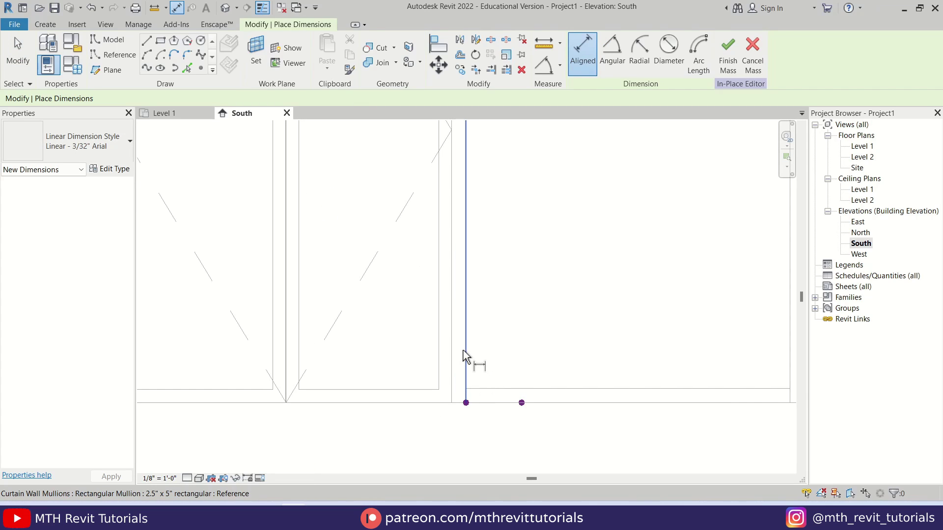
click(465, 356)
click(521, 402)
click(550, 348)
key(Escape)
key(Escape)
Set the outer floor-level point's distance from the right door mullion to 1' 0" and delete the helper dimension.
drag(511, 429, 567, 377)
click(504, 312)
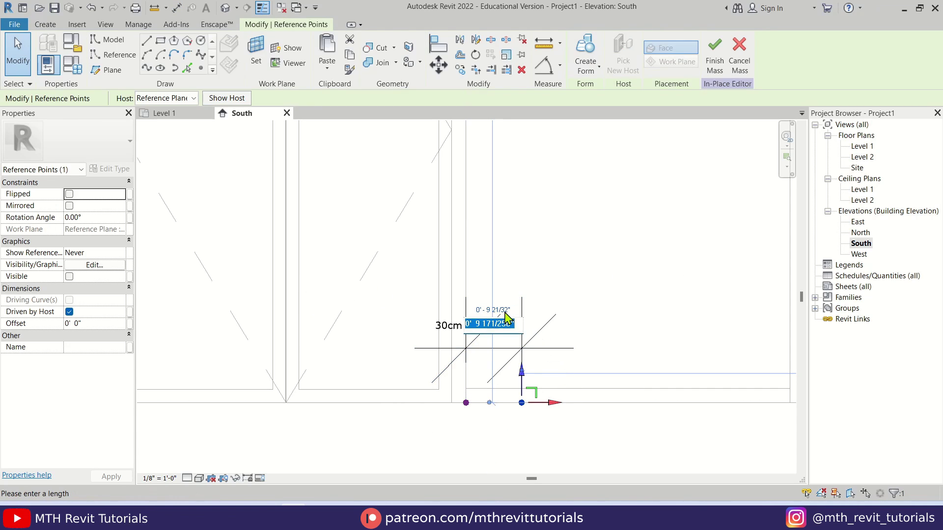
key(Return)
click(623, 291)
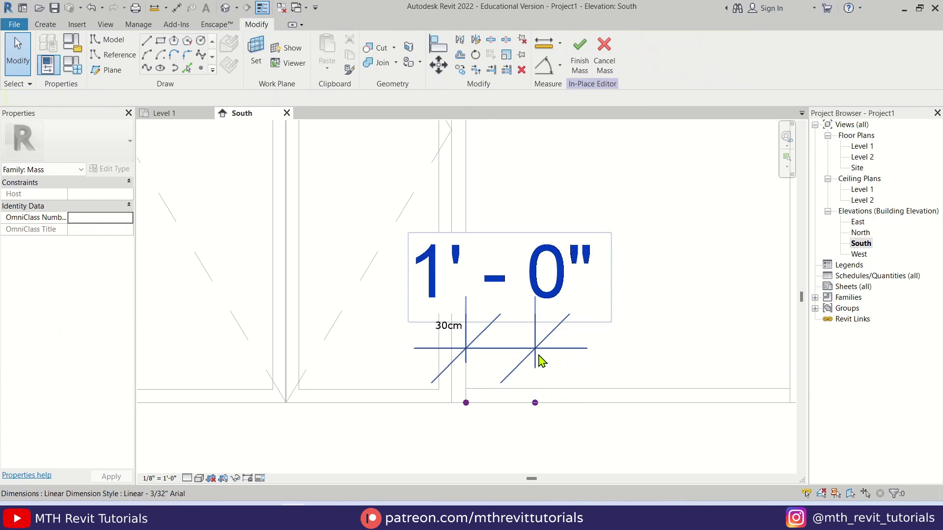
click(537, 356)
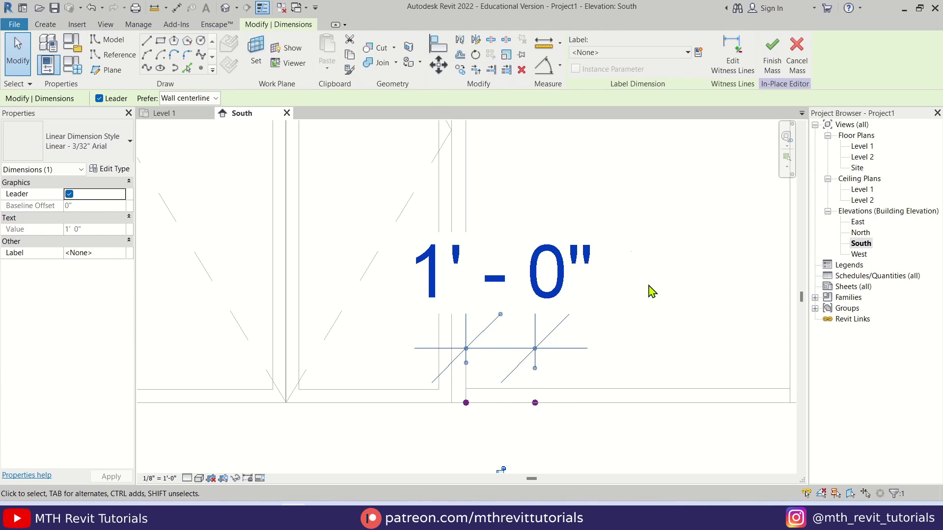
scroll(649, 339, down, 3)
click(521, 70)
Dimension the distance from the left door mullion's outer edge to the outer reference point at floor level.
scroll(352, 340, up, 2)
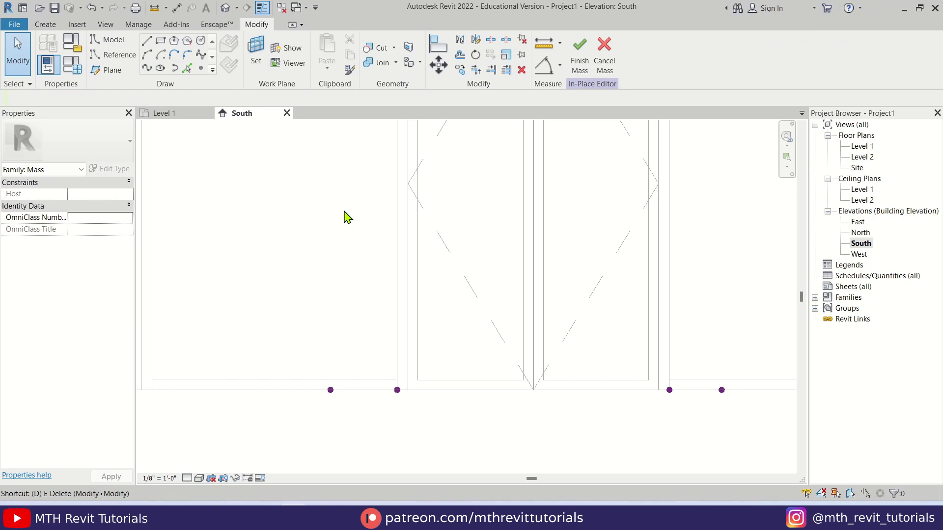
key(i)
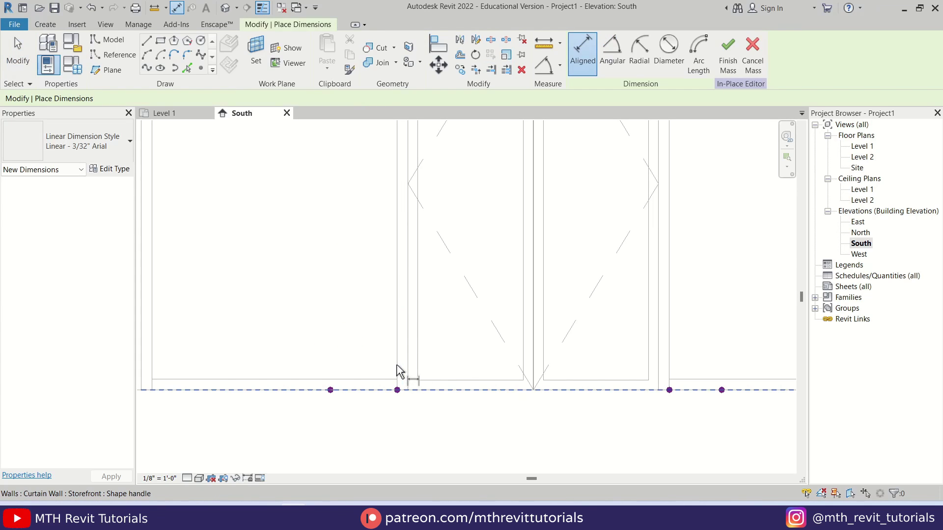
click(398, 372)
scroll(332, 379, up, 2)
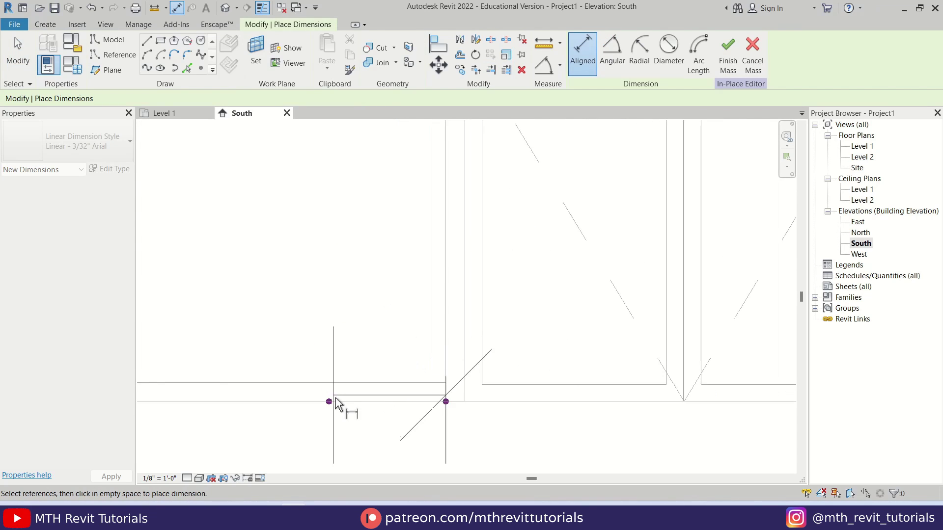
click(329, 401)
click(264, 313)
key(Escape)
key(Escape)
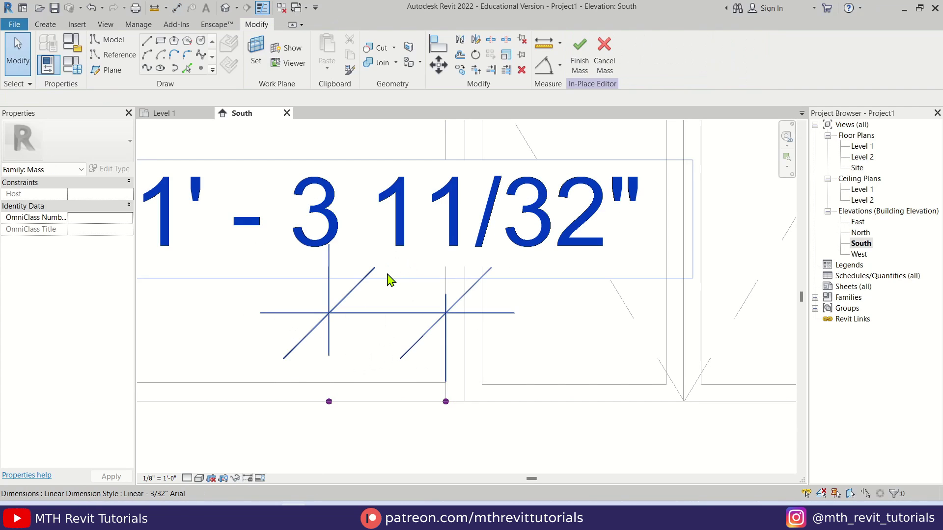
Set the outer floor-level point's distance from the left door mullion to 1' and delete the helper dimension.
drag(293, 432, 365, 334)
click(389, 260)
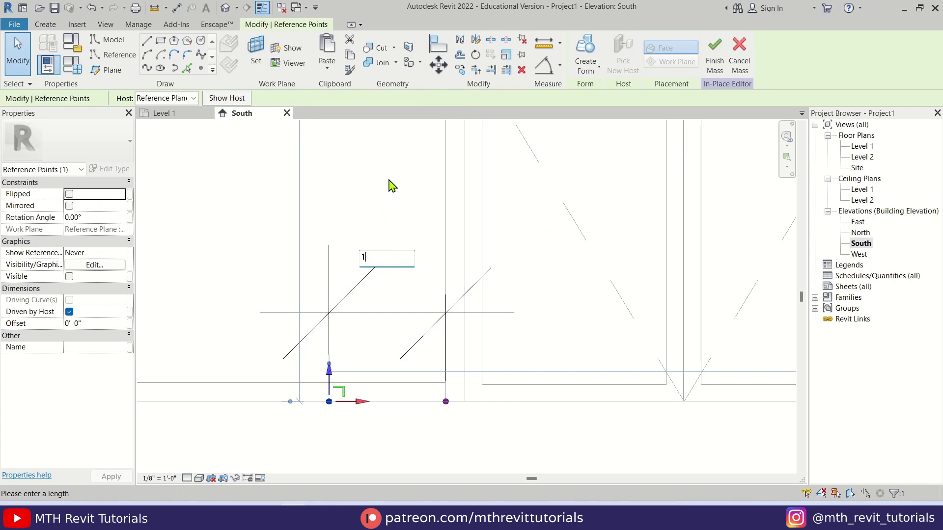
text(1)
key(Return)
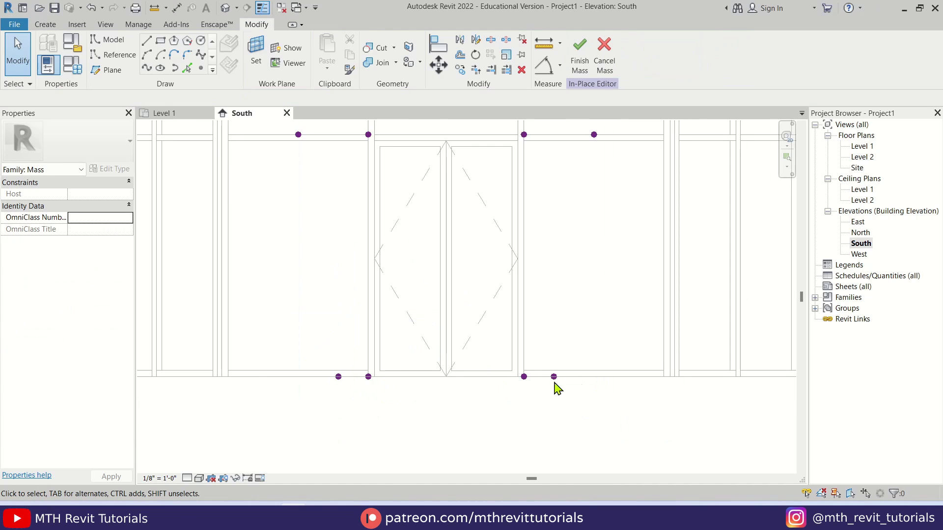
Open the default 3D view with the reference points around the entrance in sight.
middle_drag(509, 288, 543, 343)
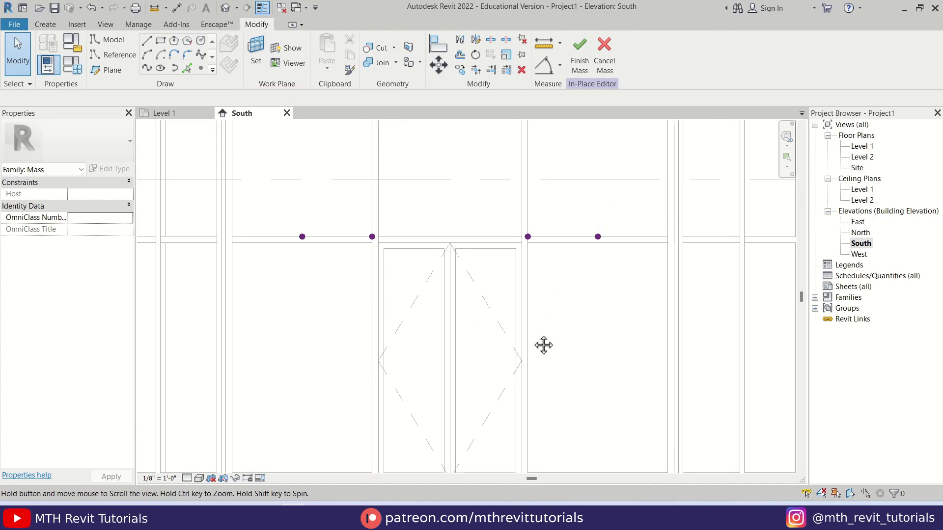
scroll(484, 320, down, 3)
middle_drag(484, 320, 498, 327)
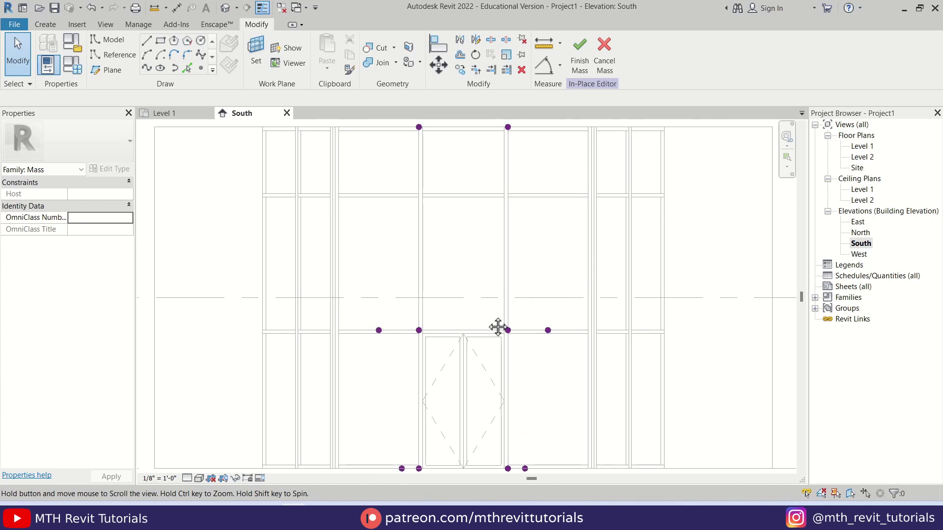
click(226, 9)
scroll(472, 305, up, 3)
scroll(379, 287, up, 3)
shift+middle_drag(379, 287, 529, 296)
scroll(537, 328, up, 5)
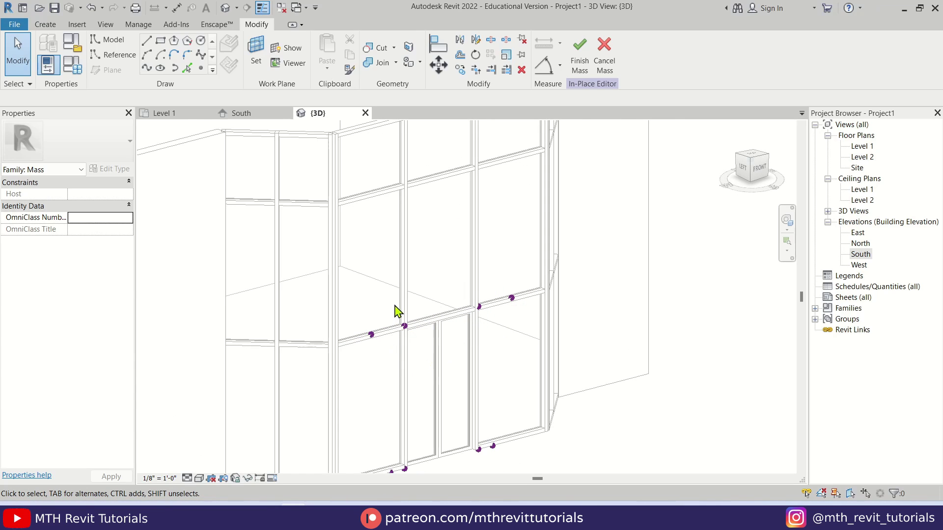
Copy the two transom-level reference points flanking the door and paste them aligned to the same place.
drag(394, 283, 487, 341)
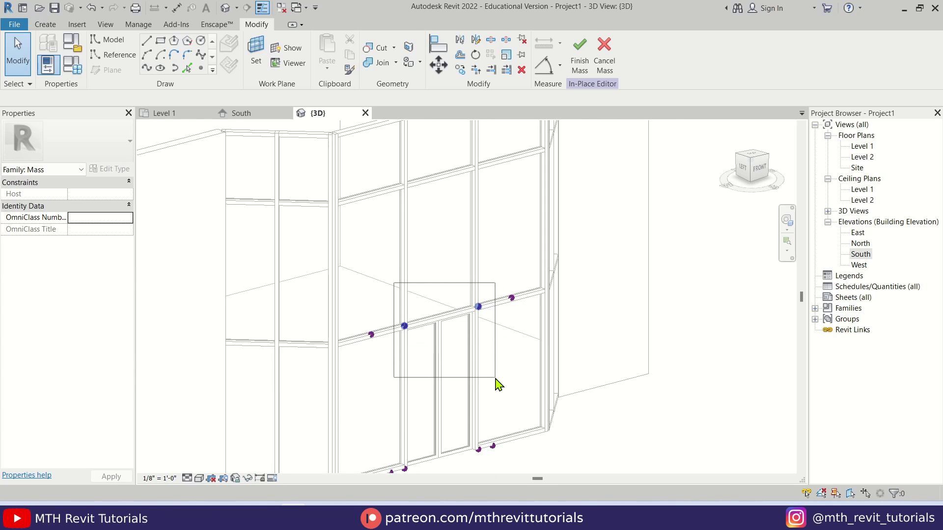
drag(496, 378, 497, 377)
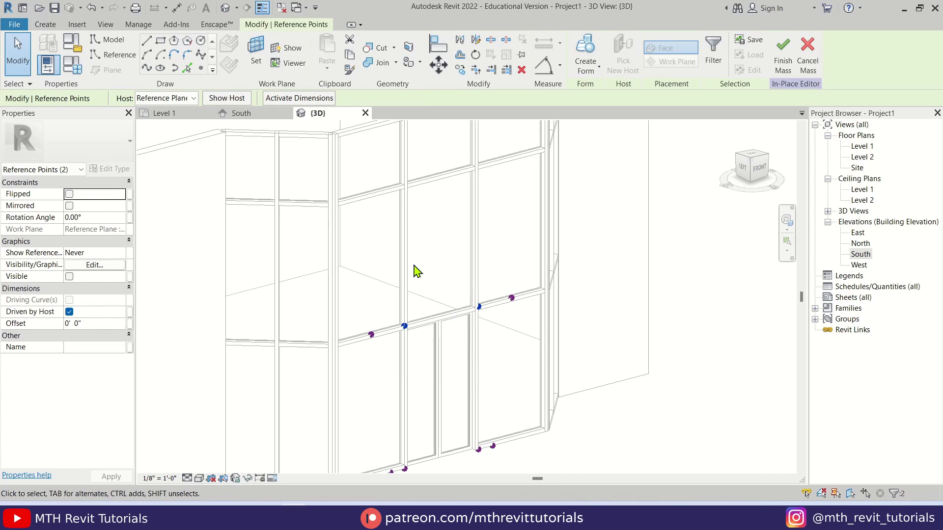
click(350, 55)
click(328, 68)
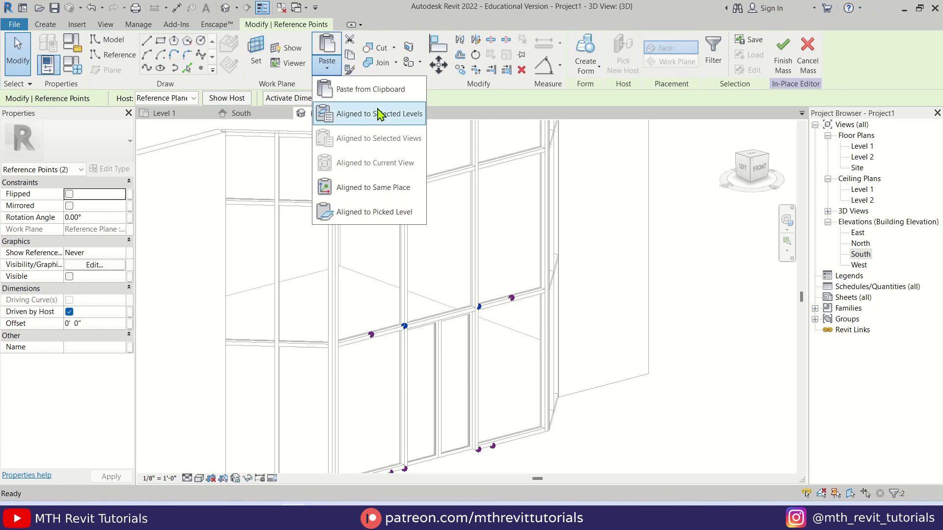
click(374, 188)
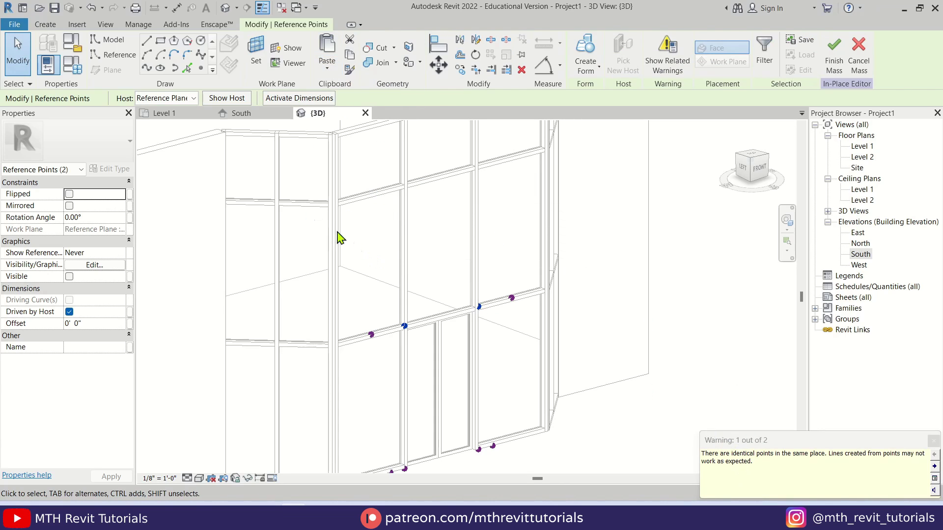
click(932, 441)
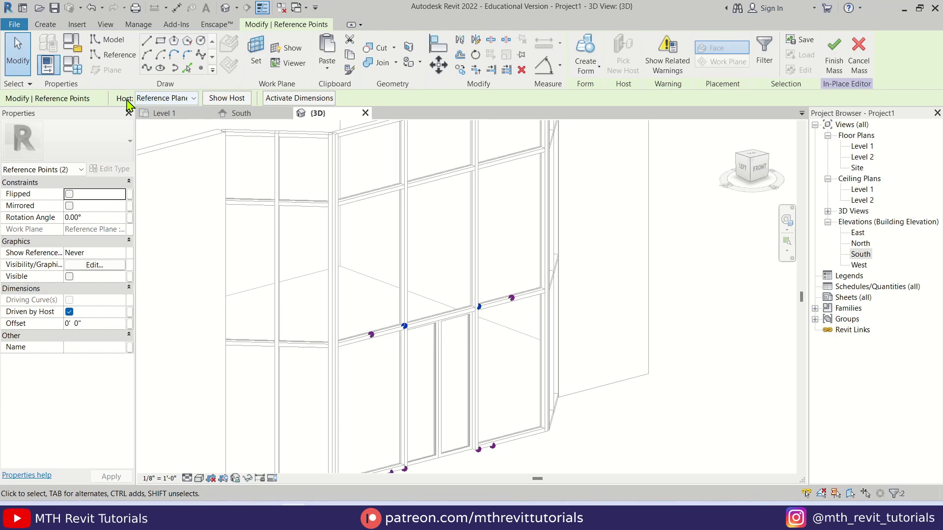
Change the host of the two pasted reference points to Reference Plane : 2 so they project in front of the wall.
click(191, 98)
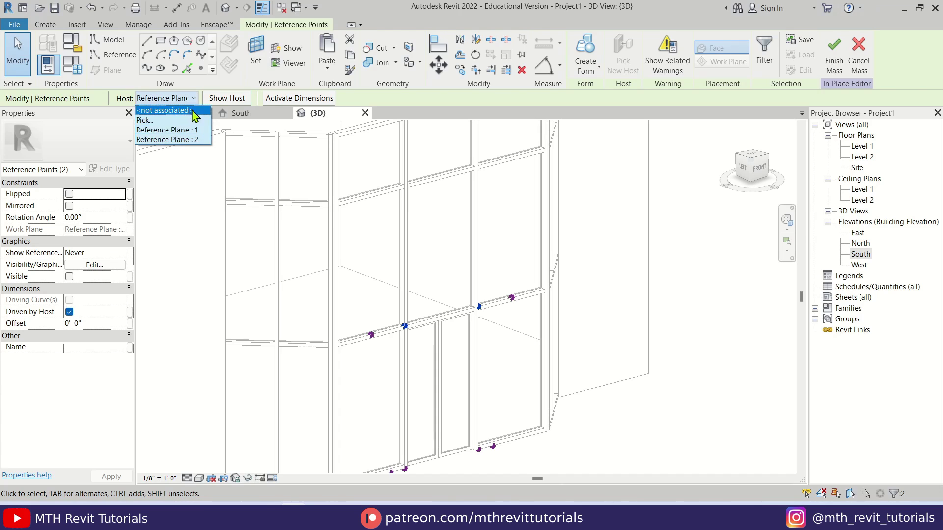
click(169, 140)
shift+middle_drag(459, 391, 486, 376)
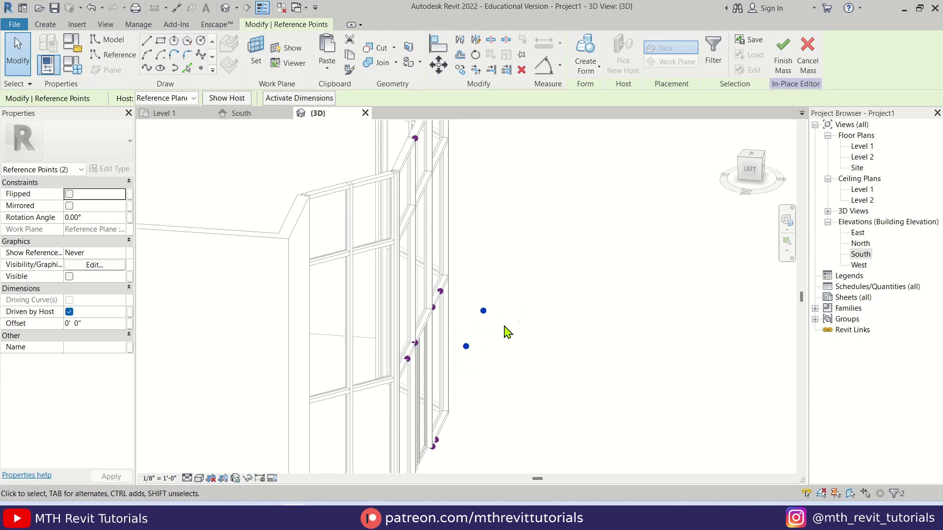
shift+middle_drag(488, 346, 511, 384)
scroll(454, 360, up, 3)
click(443, 340)
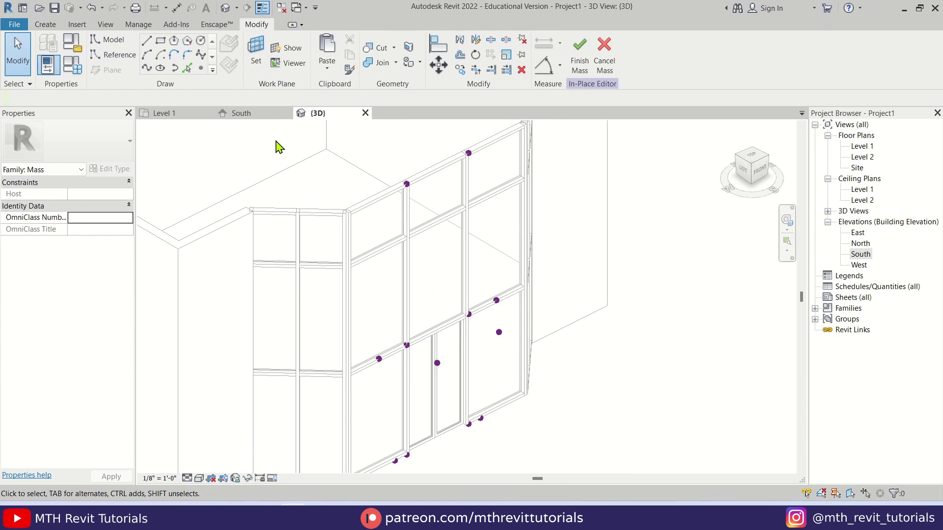
Set up straight model lines drawn on faces, with 3D snapping enabled.
click(146, 42)
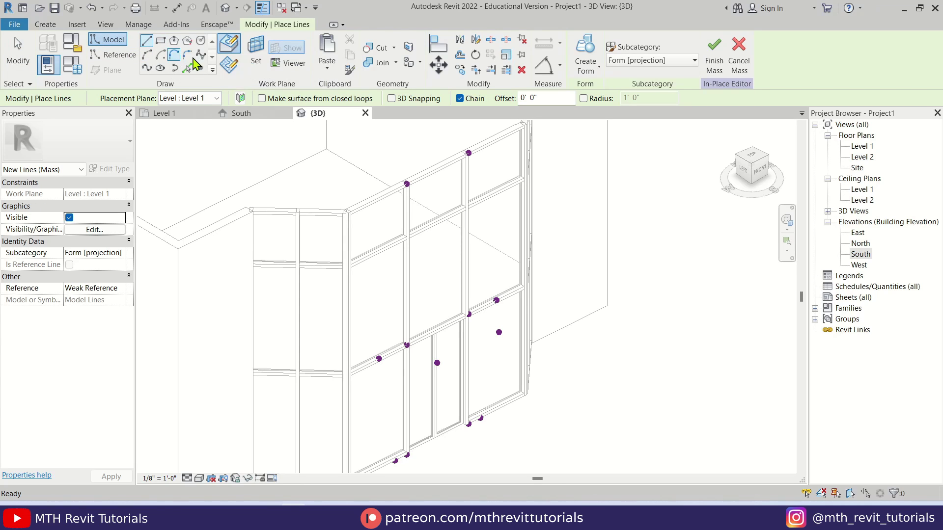
scroll(417, 207, up, 6)
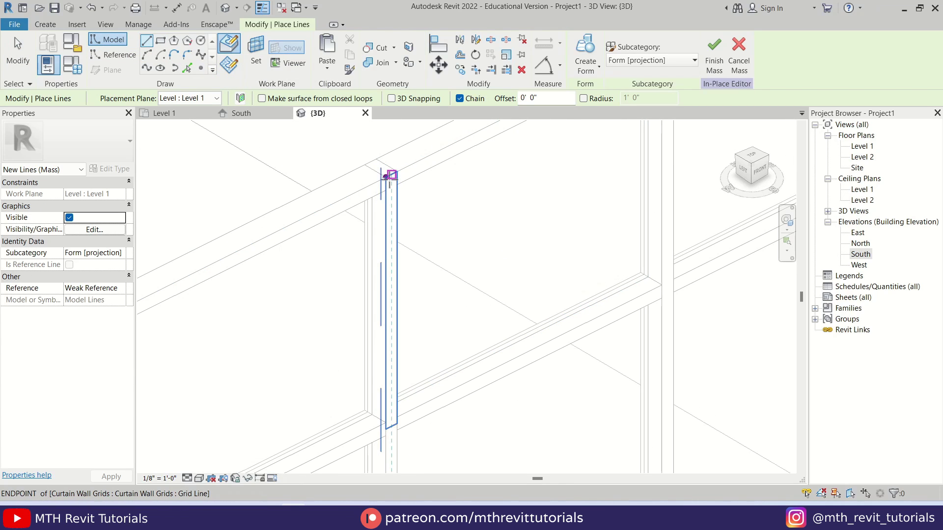
click(391, 98)
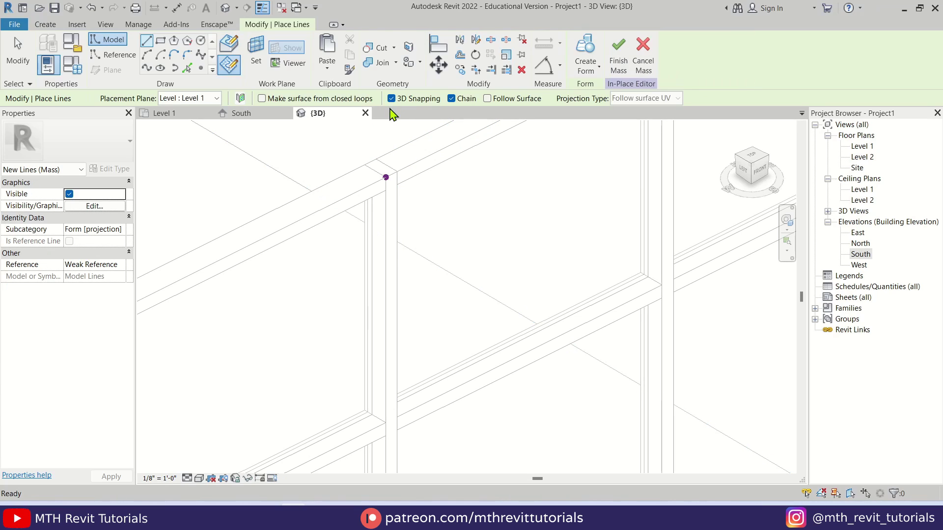
click(229, 49)
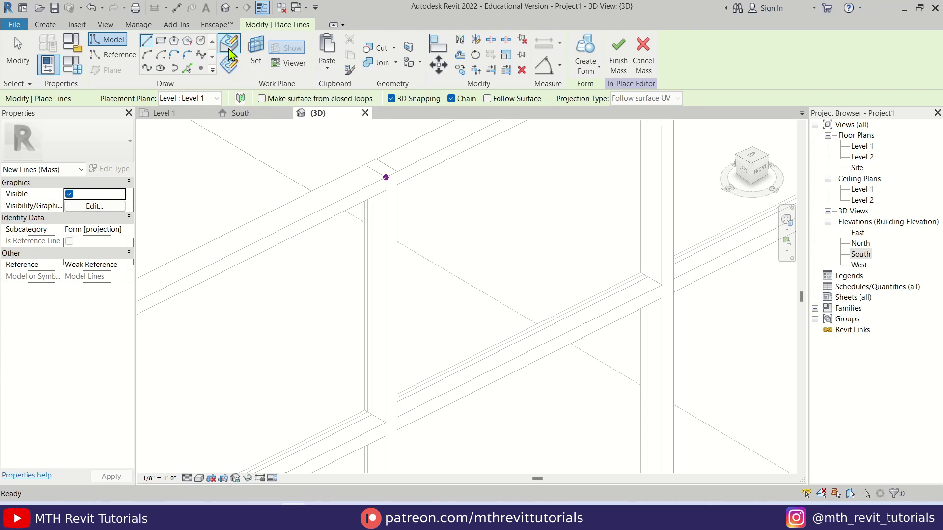
Draw a closed triangle from the left wall-top point to the left projected point, the left mullion's transom point and back to the top.
scroll(386, 177, up, 2)
click(386, 177)
scroll(390, 176, down, 4)
click(394, 177)
scroll(394, 178, up, 3)
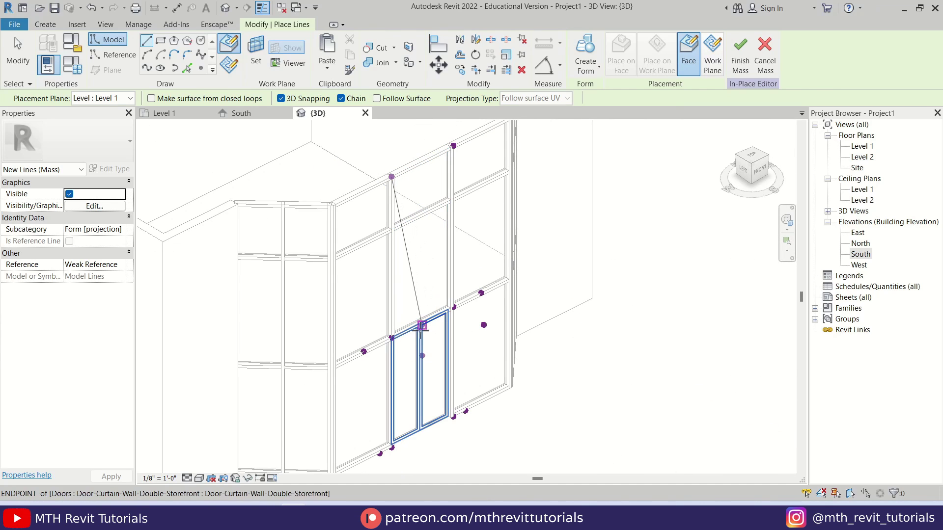
scroll(400, 323, down, 2)
scroll(400, 323, up, 5)
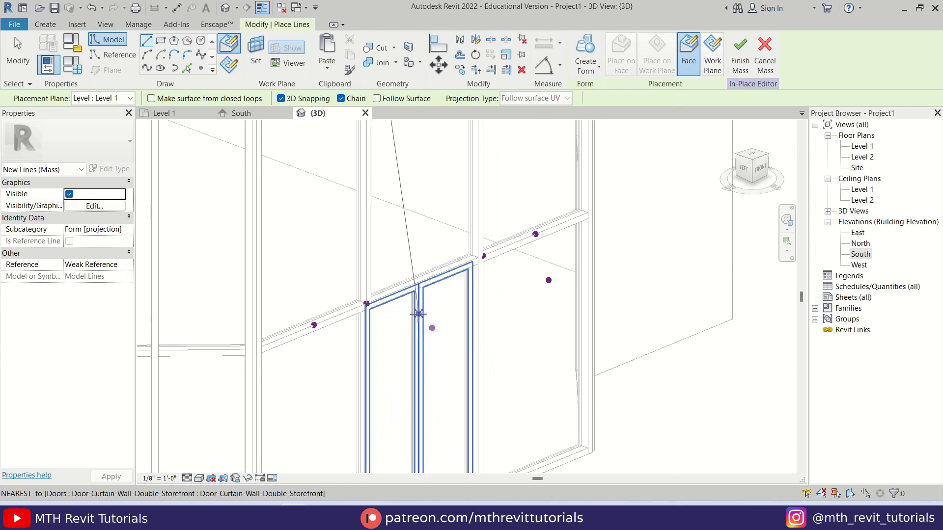
click(437, 333)
click(340, 303)
scroll(341, 303, down, 3)
middle_drag(338, 221, 332, 284)
middle_drag(344, 202, 346, 240)
scroll(342, 202, up, 3)
scroll(338, 195, down, 1)
click(330, 152)
Continue the lines from the left wall-top point to the point above the left glazed panel and across to the left projected point.
scroll(333, 155, up, 2)
scroll(332, 142, down, 3)
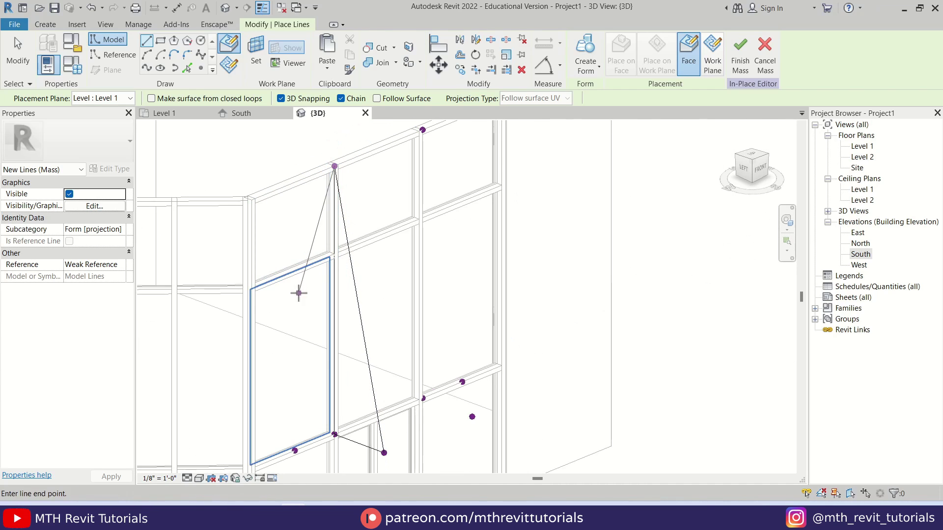
scroll(316, 253, up, 4)
click(314, 371)
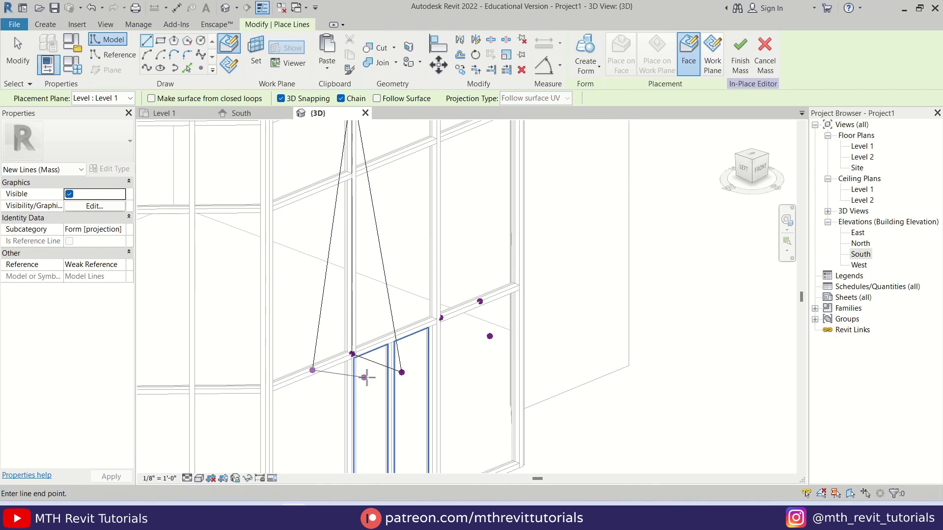
scroll(400, 375, down, 2)
middle_drag(425, 388, 426, 309)
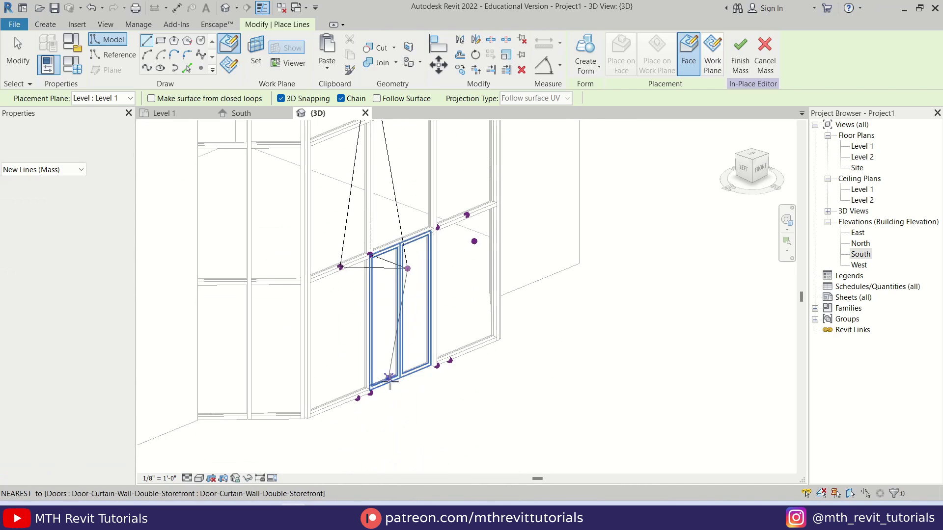
Draw lines from the left projected point to the left mullion's floor point, the outer floor point and back, and end the chain.
scroll(372, 396, up, 3)
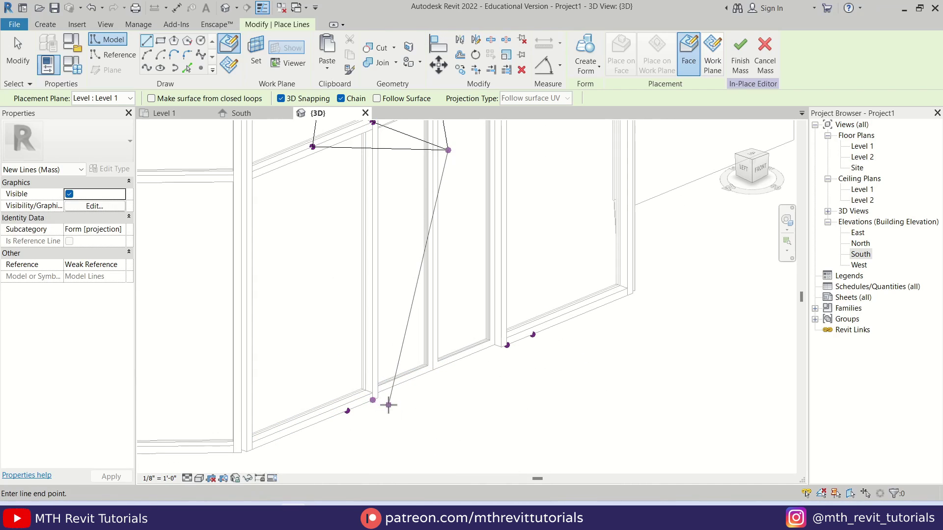
click(373, 400)
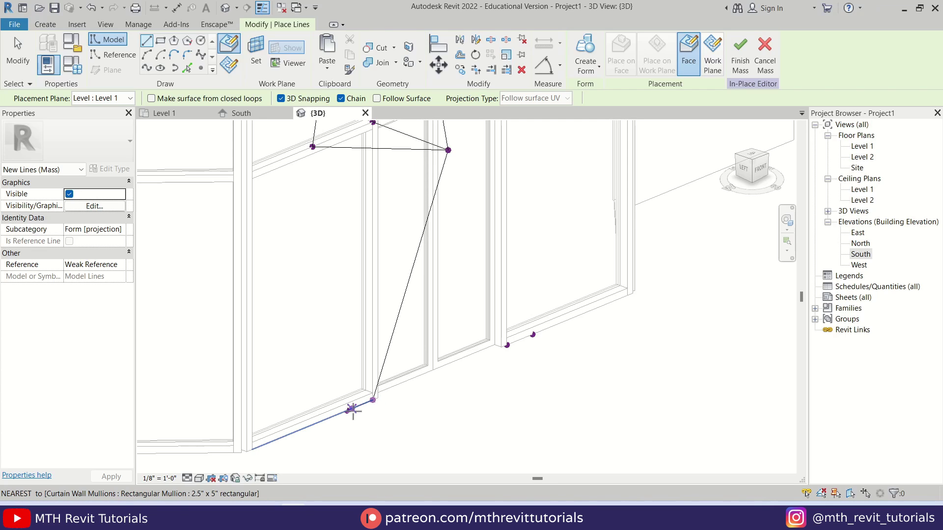
click(347, 410)
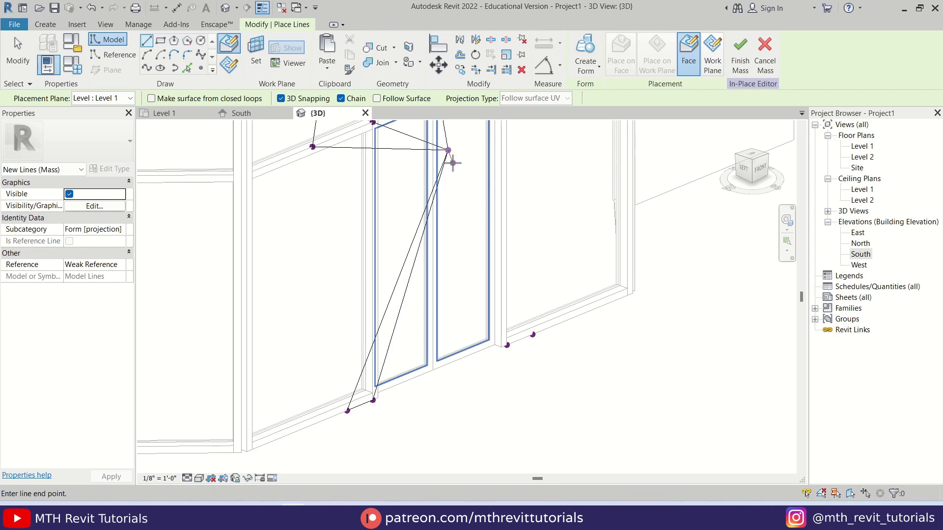
key(Escape)
Draw lines from the left projected point to the outer floor point and up to the point above the left glazed panel.
click(347, 410)
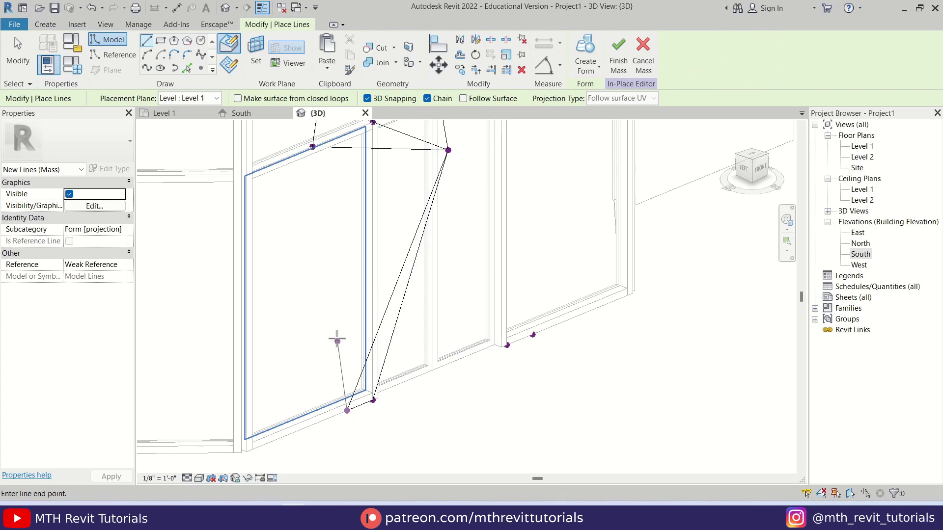
shift+middle_drag(312, 146, 295, 413)
key(Escape)
Draw lines from the left wall-top point to the right wall-top point, down to the right projected point and across to the left projected point.
middle_drag(412, 191, 412, 217)
scroll(369, 192, up, 2)
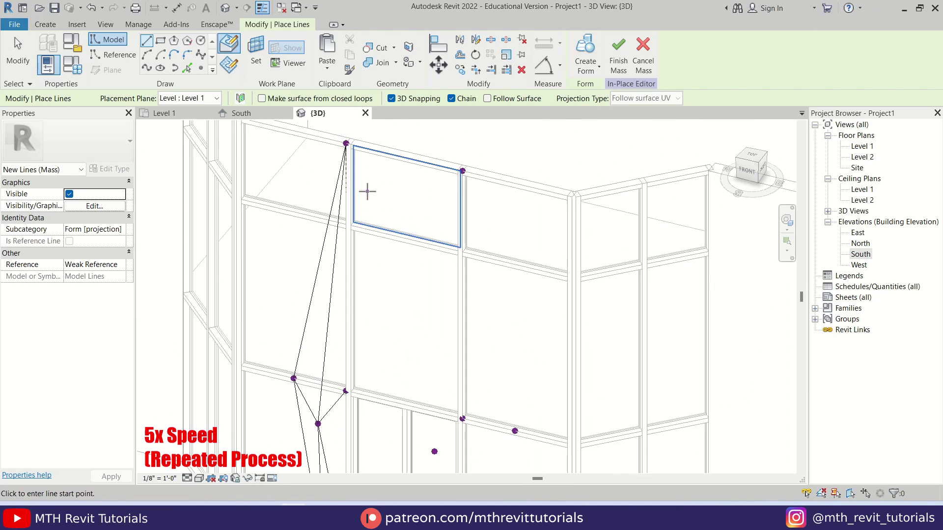
click(346, 142)
click(462, 171)
middle_drag(456, 284, 485, 209)
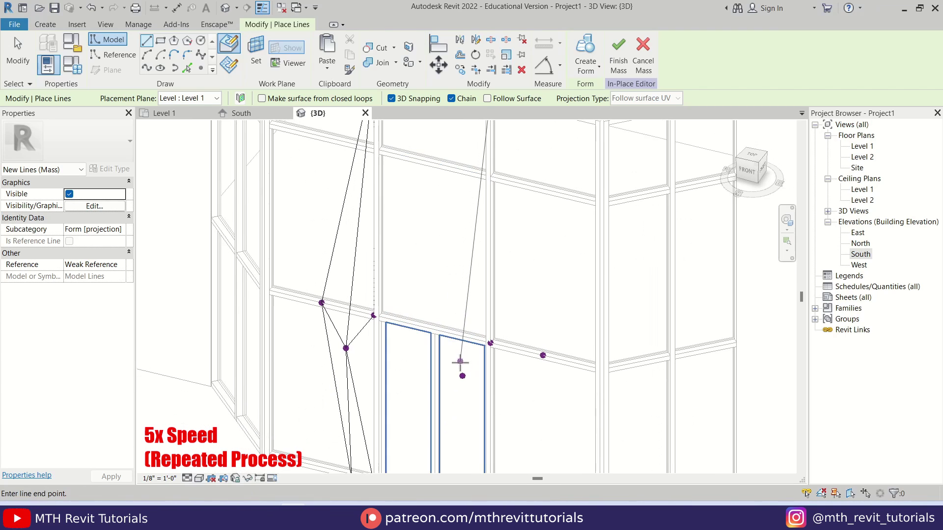
click(434, 451)
click(346, 348)
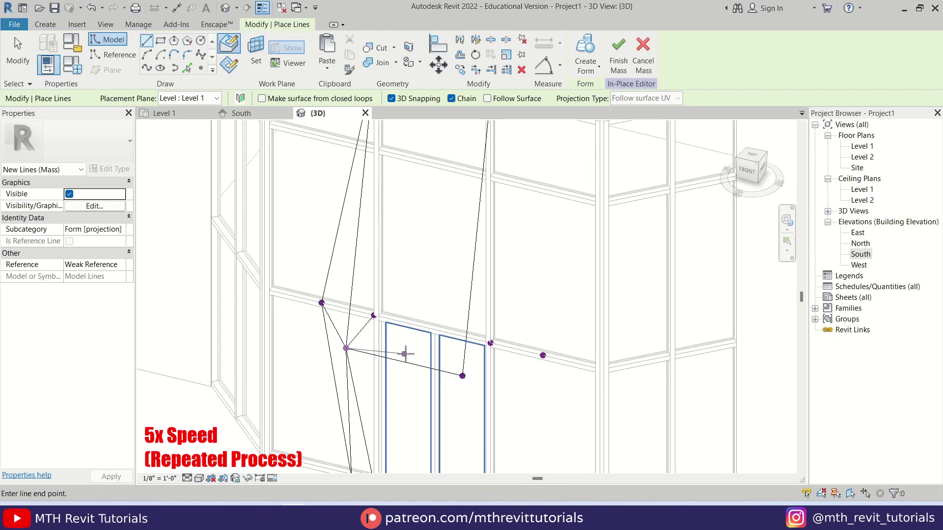
key(Escape)
Draw the matching right-side lines joining the projected point, mullion transom point, wall-top point, outer transom point and both floor points.
scroll(386, 314, down, 2)
scroll(423, 312, up, 4)
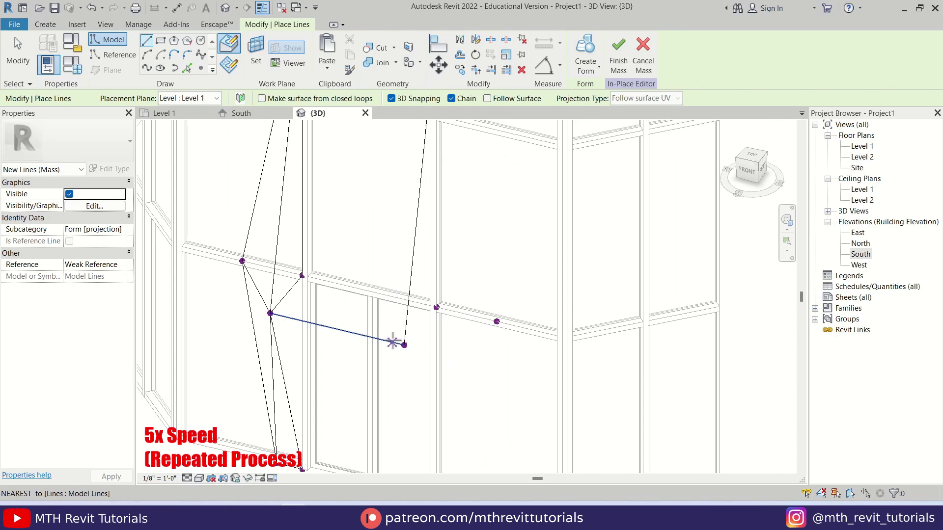
scroll(437, 308, up, 2)
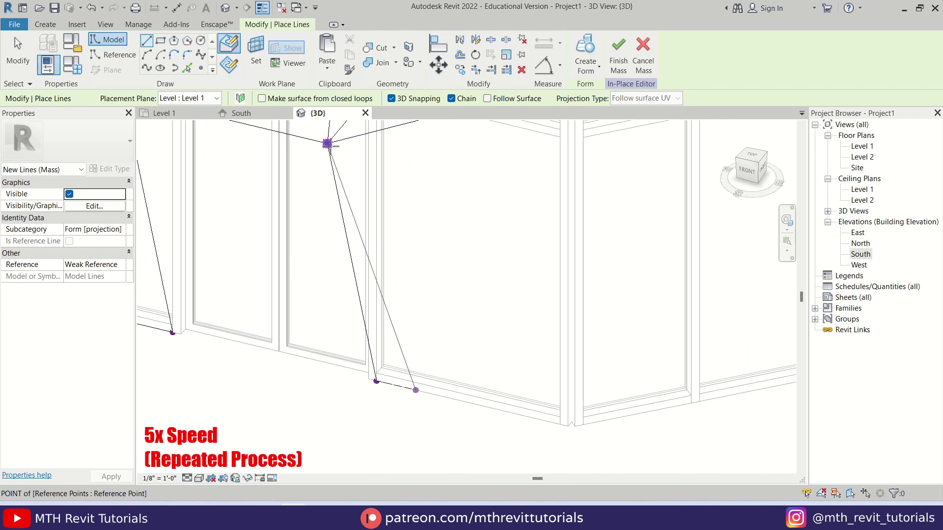
click(327, 144)
click(415, 390)
scroll(418, 392, down, 3)
scroll(444, 232, up, 3)
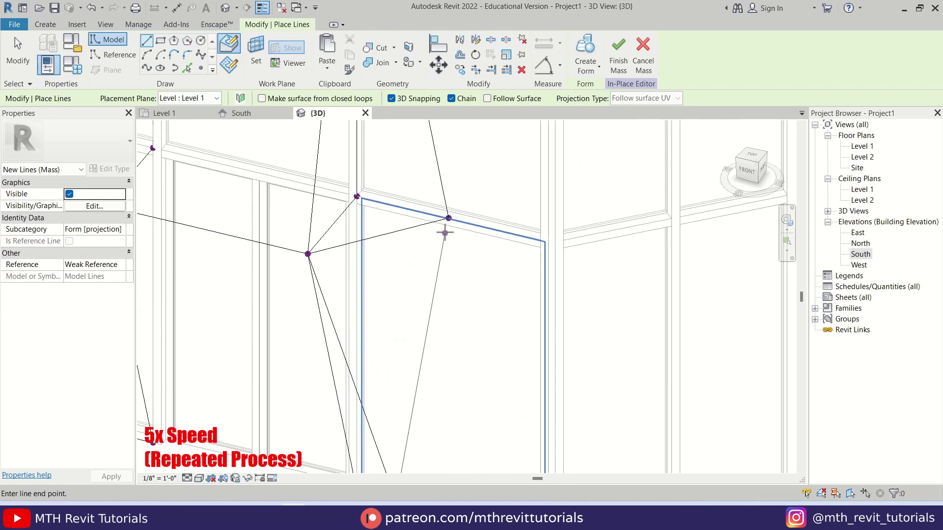
click(448, 217)
key(Escape)
Draw a line across the doorway between the left and right mullions' transom points.
scroll(448, 217, down, 2)
middle_drag(259, 193, 328, 275)
scroll(287, 244, up, 2)
click(304, 248)
click(537, 304)
key(Escape)
key(Escape)
Draw a vertical line from the left mullion's floor point up to its transom point.
scroll(394, 301, down, 4)
mouse_move(396, 316)
shift+middle_down()
mouse_move(451, 366)
mouse_move(484, 244)
mouse_move(488, 315)
mouse_move(345, 270)
shift+middle_up()
click(145, 44)
scroll(378, 454, up, 3)
click(370, 431)
scroll(374, 437, down, 3)
scroll(372, 267, up, 3)
click(369, 218)
key(Escape)
Draw a vertical line from the right mullion's floor point up to its transom point, and end line drawing.
scroll(429, 244, down, 5)
shift+middle_drag(429, 243, 275, 362)
scroll(393, 418, up, 2)
click(372, 423)
scroll(364, 427, down, 2)
scroll(364, 273, up, 3)
click(369, 253)
key(Escape)
key(Escape)
Create a flat triangular form from the lines joining the right wall-top, right projected and right outer transom points.
scroll(355, 304, down, 4)
shift+middle_drag(352, 301, 491, 339)
shift+middle_drag(406, 343, 358, 324)
shift+middle_drag(362, 290, 466, 310)
shift+middle_drag(401, 378, 288, 393)
scroll(453, 263, up, 4)
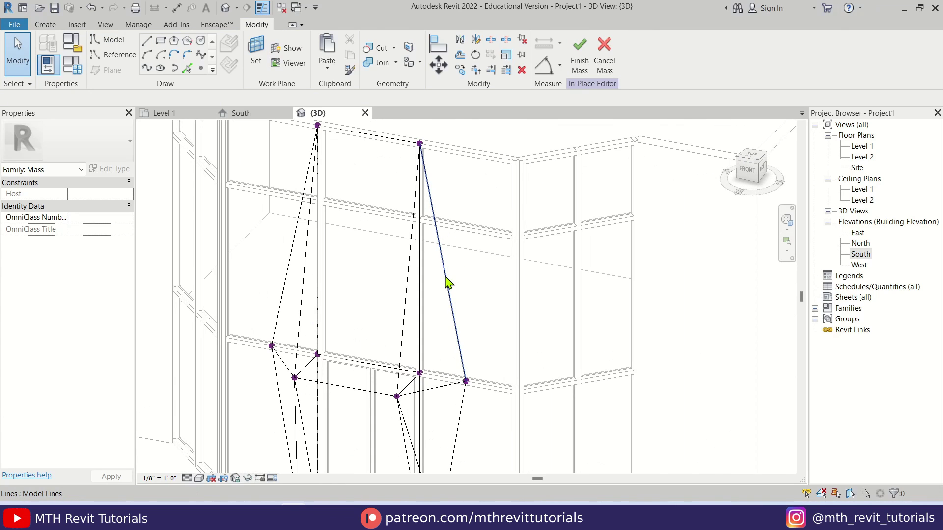
scroll(447, 283, up, 1)
click(447, 282)
ctrl+click(431, 405)
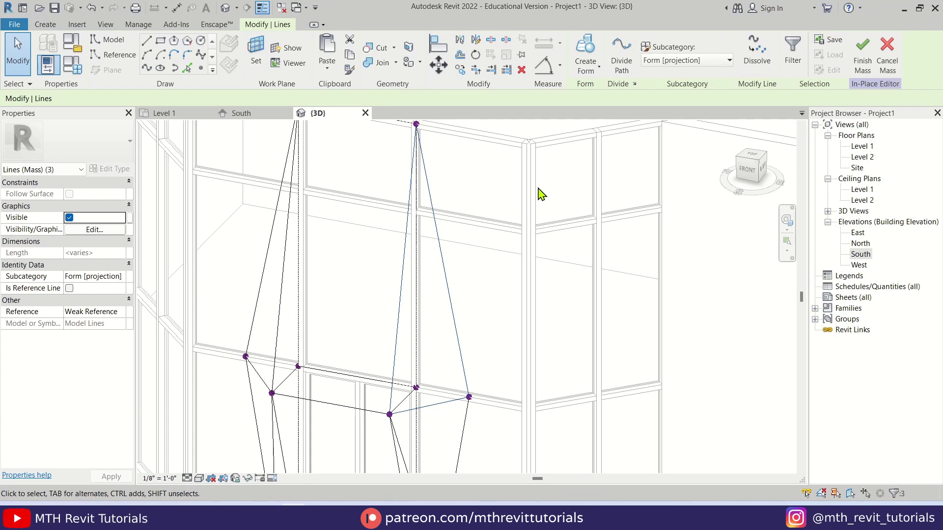
click(585, 54)
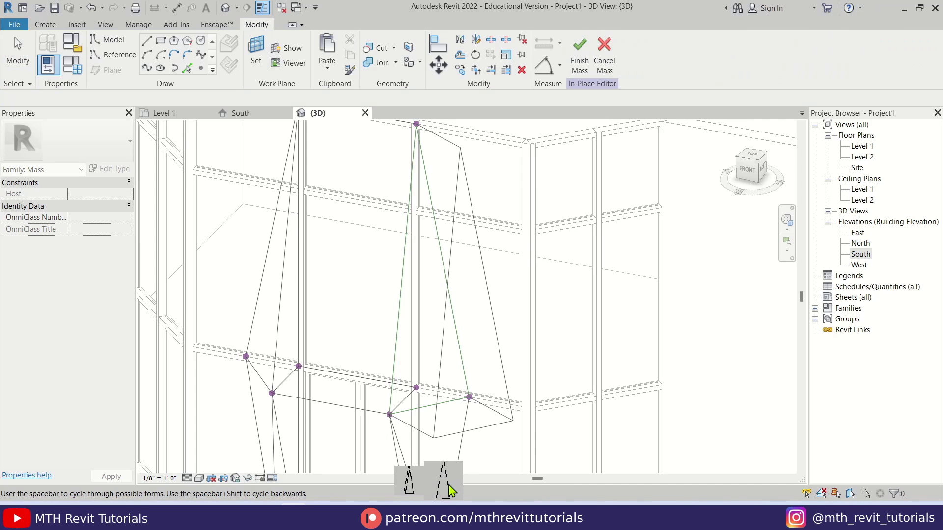
click(449, 490)
Examine the new triangular form in shaded display from several angles, and return the view to hidden line.
key(s)
key(d)
mouse_move(467, 375)
shift+middle_down()
mouse_move(484, 316)
mouse_move(428, 400)
shift+middle_up()
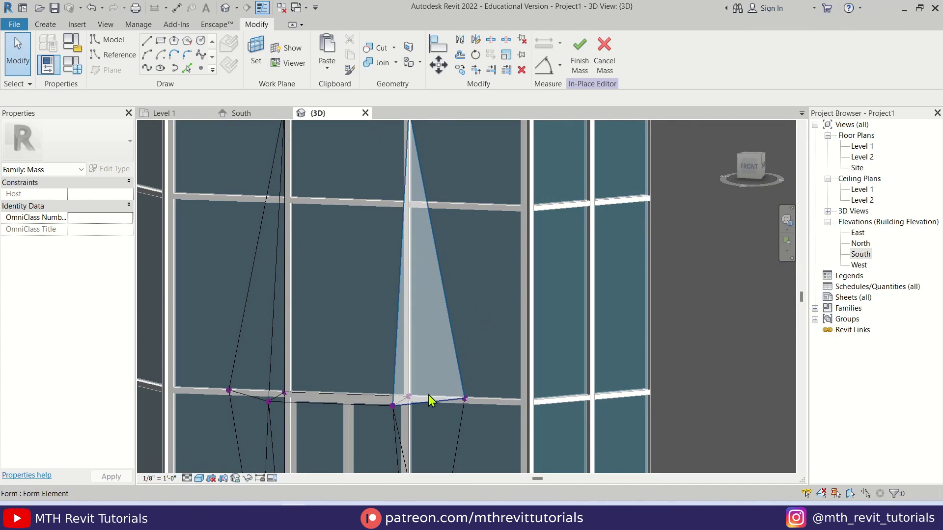
shift+middle_drag(447, 276, 429, 342)
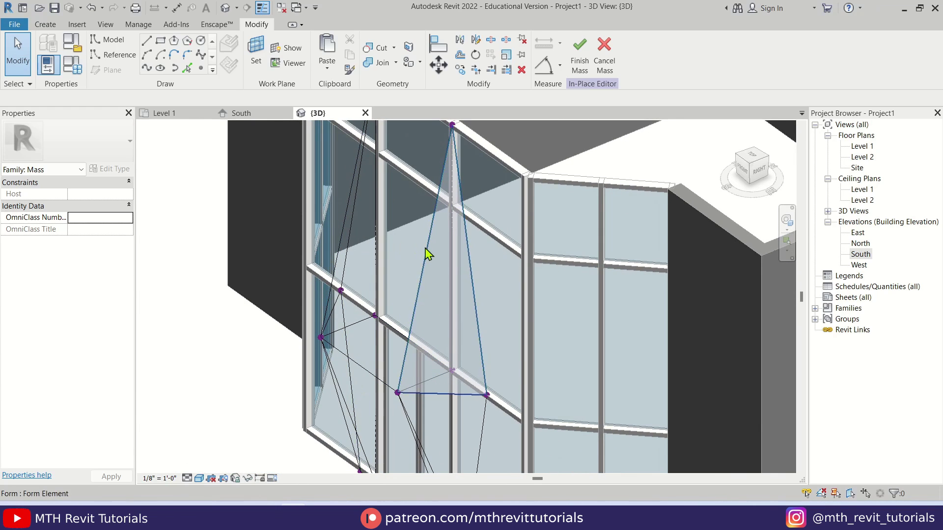
middle_drag(356, 365, 361, 402)
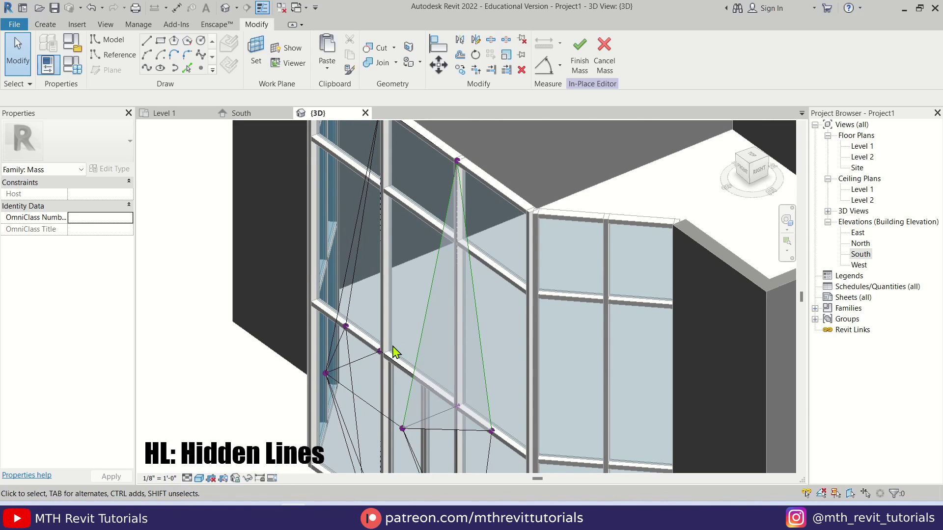
key(l)
Create the large front surface from the four lines between the two wall-top points and the two projected points.
shift+middle_drag(396, 352, 545, 372)
click(352, 405)
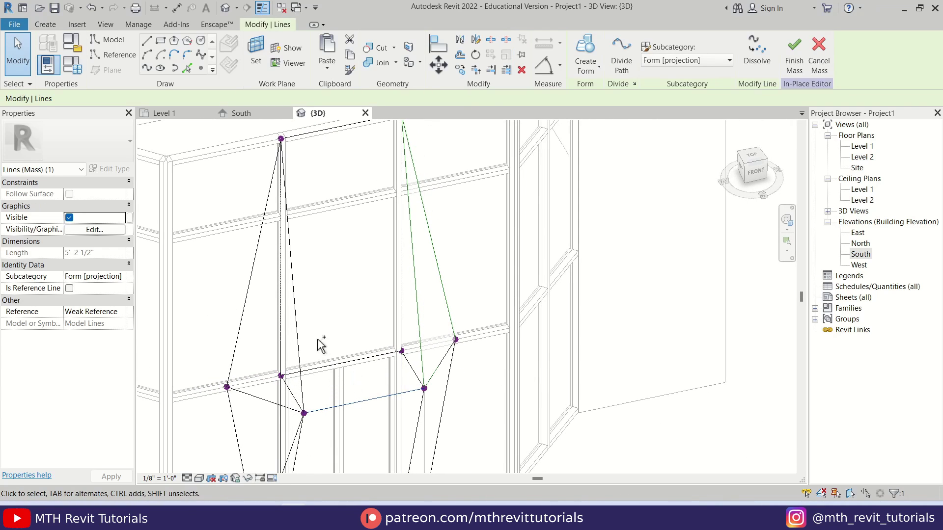
ctrl+click(298, 323)
ctrl+click(414, 272)
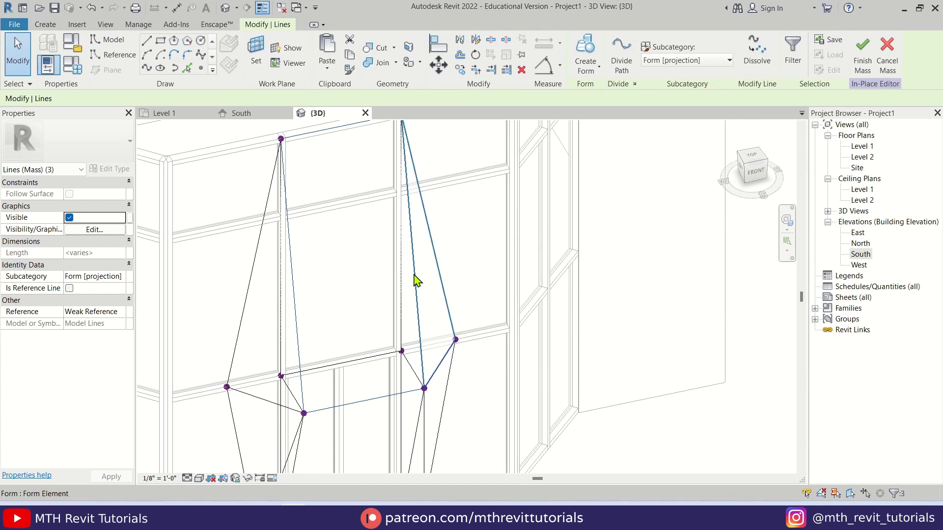
key(Tab)
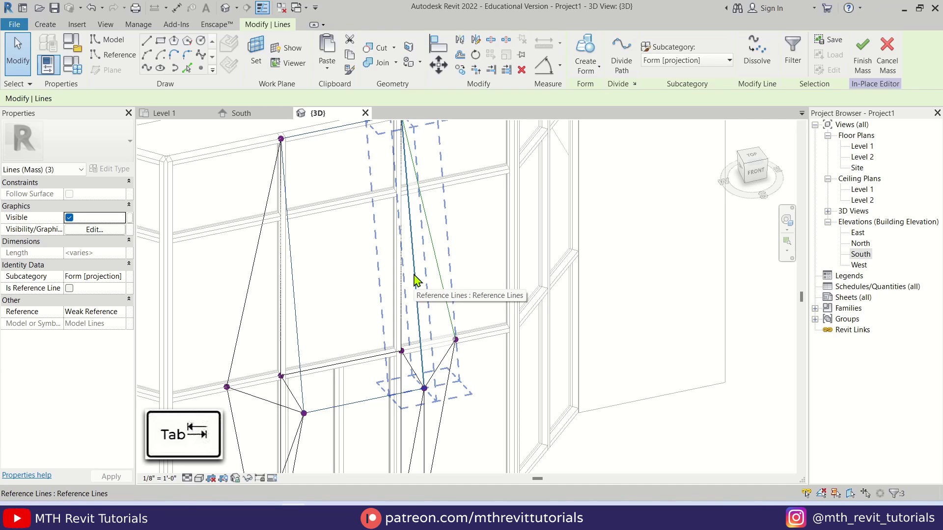
ctrl+click(414, 277)
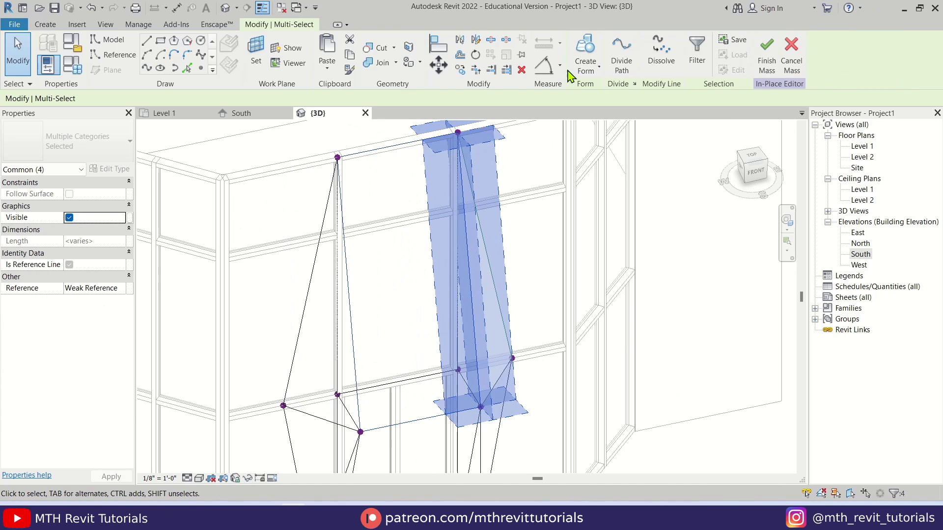
click(586, 53)
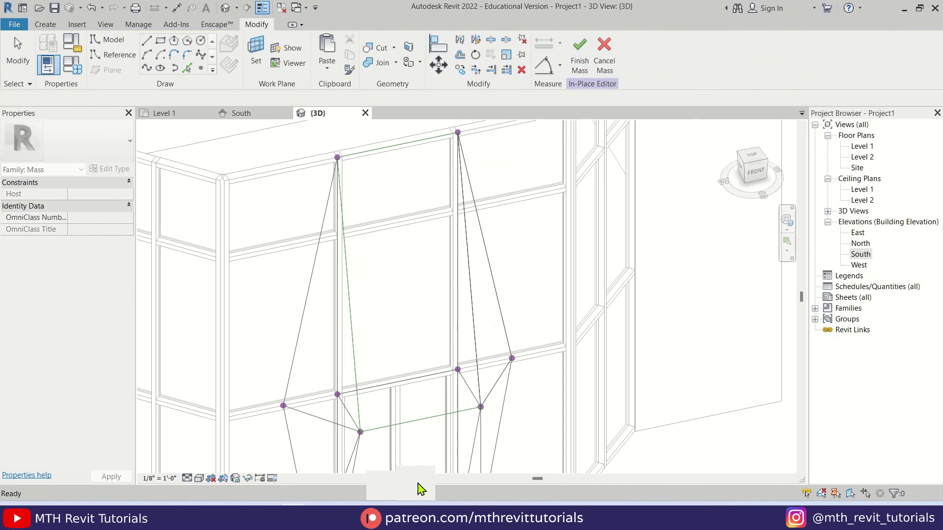
key(Escape)
Create the left upper triangular form between the left wall-top, projected and outer transom points.
shift+middle_drag(409, 309, 444, 290)
key(Tab)
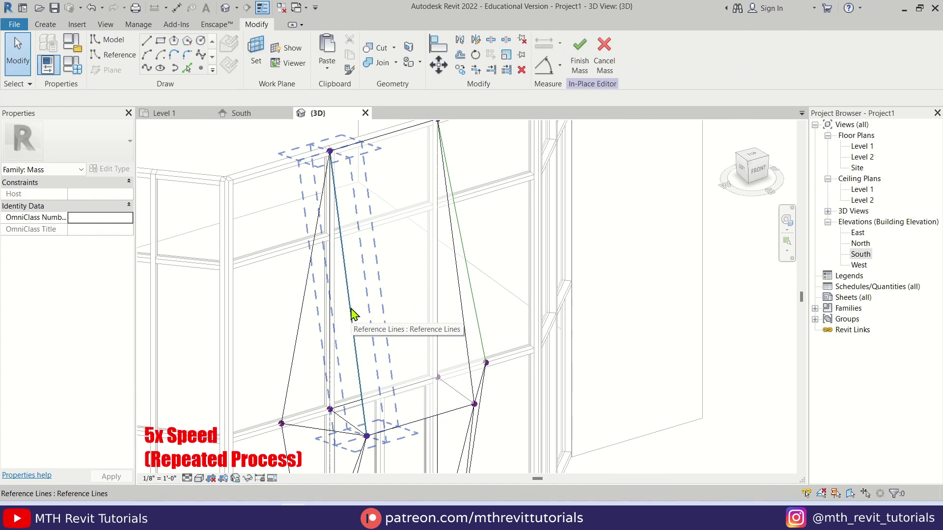
ctrl+click(352, 312)
ctrl+click(312, 427)
click(584, 54)
key(Escape)
Create the left lower outer triangular form between the outer transom point, the projected point and the outer floor point.
shift+middle_drag(365, 405, 337, 337)
click(327, 347)
ctrl+click(289, 314)
ctrl+click(308, 179)
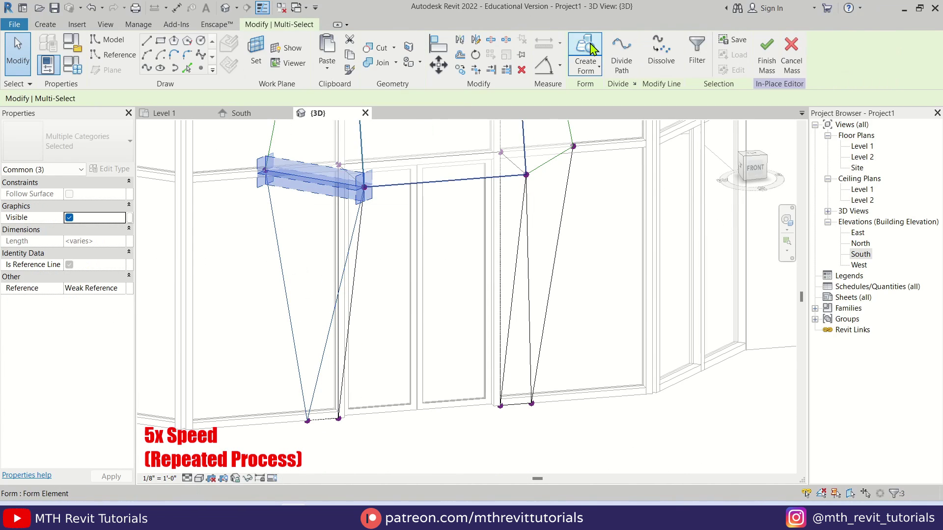
click(589, 48)
key(Escape)
Create a flat triangular form between the left projected point and the two left floor points.
shift+middle_drag(404, 406, 339, 422)
scroll(338, 422, up, 1)
click(358, 247)
key(Tab)
click(331, 251)
click(297, 397)
key(Tab)
click(332, 260)
ctrl+click(367, 363)
ctrl+click(349, 404)
click(585, 53)
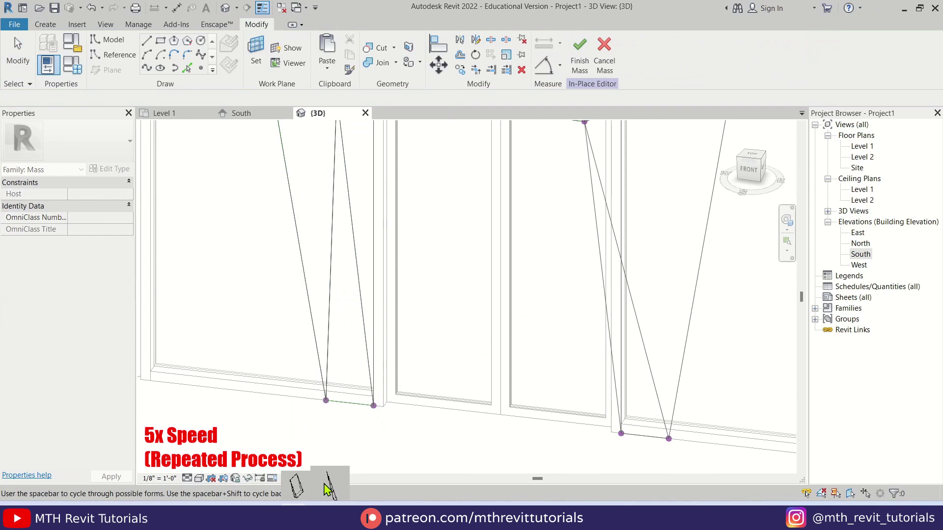
click(324, 483)
key(Escape)
Create a flat triangular form between the left projected point and the left mullion's transom and floor points.
shift+middle_drag(428, 288, 383, 303)
click(347, 297)
key(Tab)
click(343, 296)
ctrl+click(372, 163)
ctrl+click(392, 248)
click(584, 49)
click(324, 483)
key(Escape)
Create the canopy surface above the door from the four lines joining the projected points and the mullions' transom points.
click(375, 176)
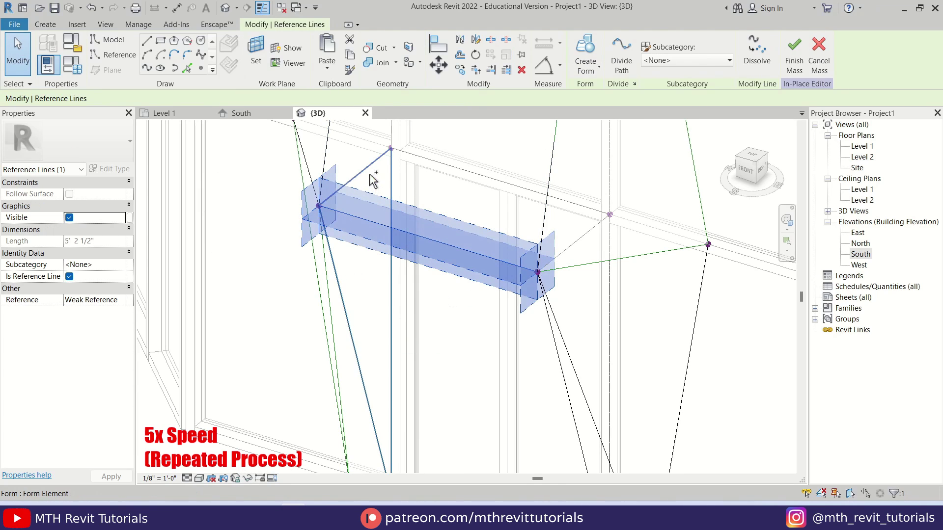
ctrl+click(467, 176)
ctrl+click(604, 217)
click(586, 57)
click(392, 293)
Create a flat triangular form between the right projected point and the right mullion's transom and floor points.
scroll(417, 295, down, 3)
shift+middle_drag(417, 294, 638, 302)
scroll(448, 350, up, 2)
click(448, 352)
ctrl+click(426, 295)
ctrl+click(456, 177)
click(585, 54)
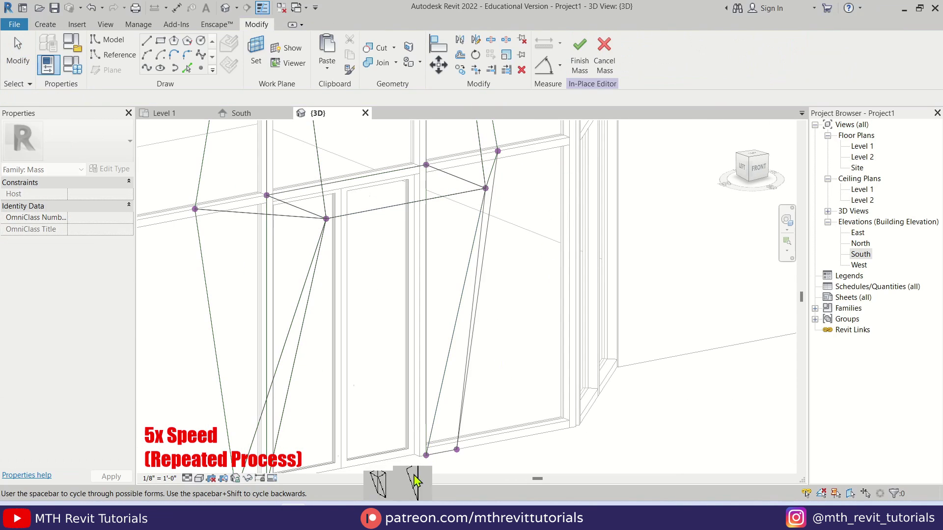
click(417, 483)
Create a flat triangular form between the right projected point and the two right floor points.
shift+middle_drag(540, 403, 484, 425)
click(515, 304)
ctrl+click(495, 331)
ctrl+click(511, 422)
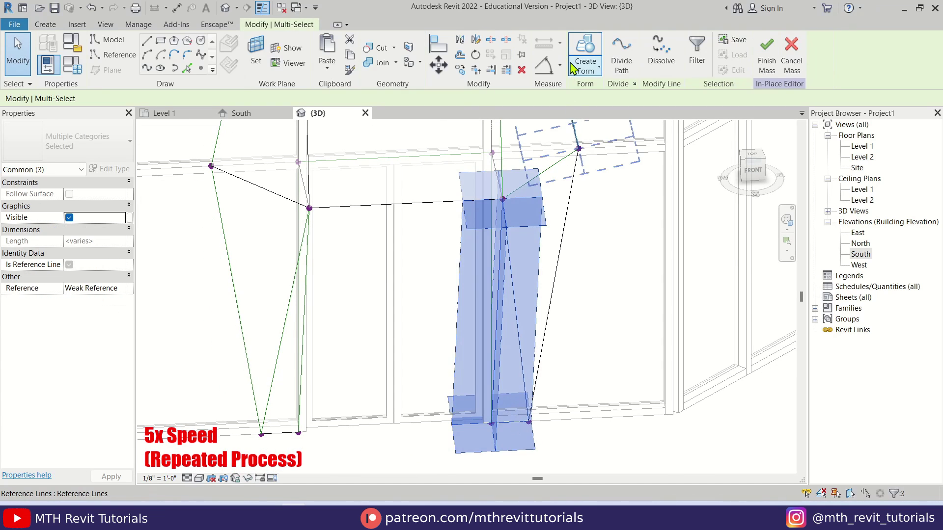
click(584, 58)
click(564, 483)
Try to create a form from the right lower outer triangle's edges, and undo it.
shift+middle_drag(598, 328, 552, 353)
click(553, 206)
click(554, 214)
ctrl+click(528, 310)
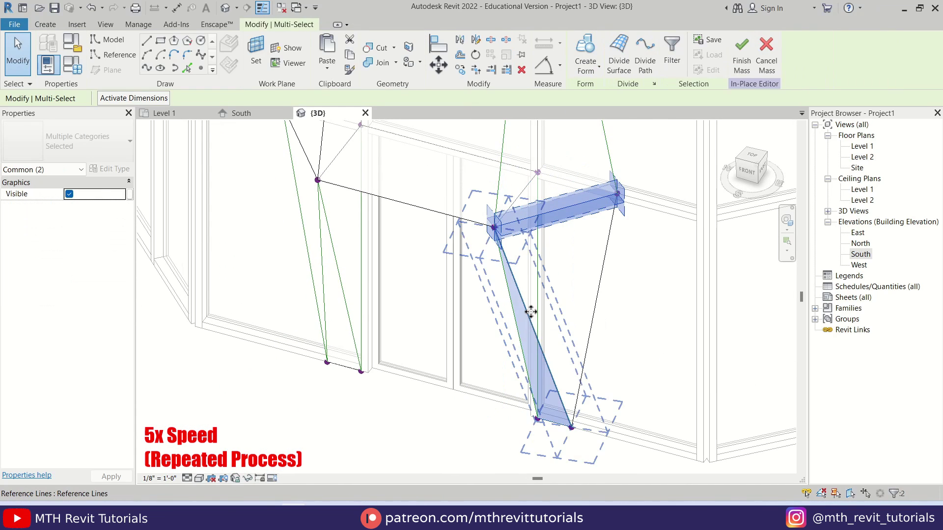
key(Escape)
click(568, 210)
ctrl+click(524, 306)
click(585, 54)
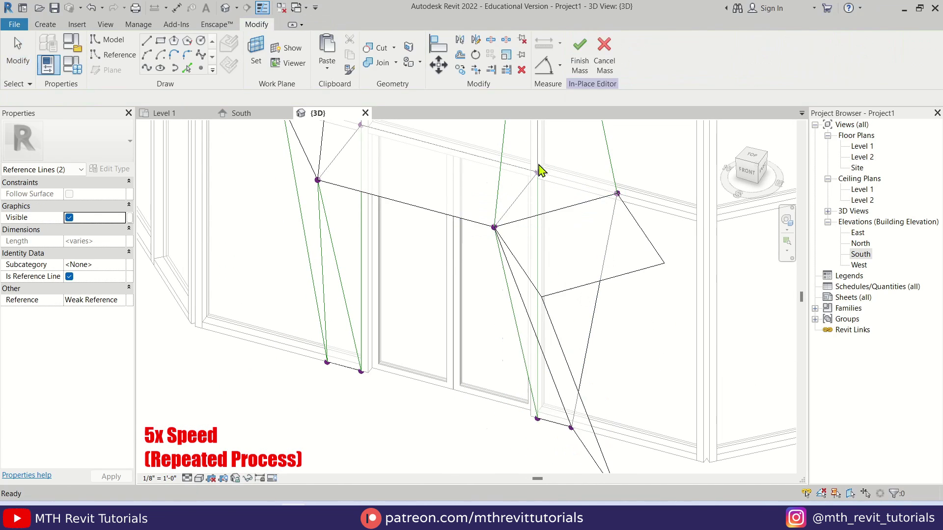
key(ctrl+z)
Create a flat triangular form between the right projected point, the right outer transom point and the right outer floor point.
shift+middle_drag(612, 354, 594, 385)
click(596, 330)
ctrl+click(579, 221)
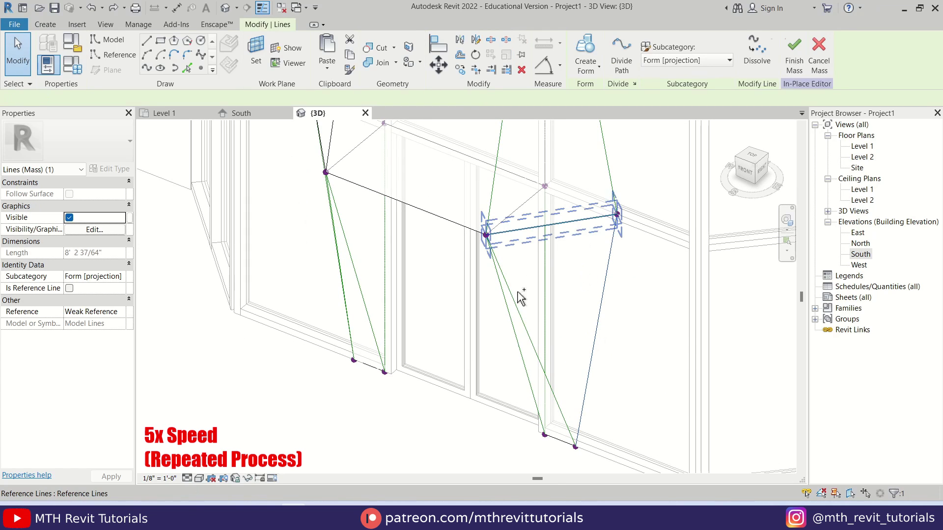
ctrl+click(520, 316)
click(587, 54)
click(522, 479)
Set the 3D view to shaded display and finish the in-place mass, dismissing the warning.
key(s)
key(d)
scroll(520, 393, down, 2)
mouse_move(520, 393)
shift+middle_down()
mouse_move(512, 350)
mouse_move(305, 487)
mouse_move(531, 417)
mouse_move(494, 283)
shift+middle_up()
shift+middle_drag(489, 334, 542, 345)
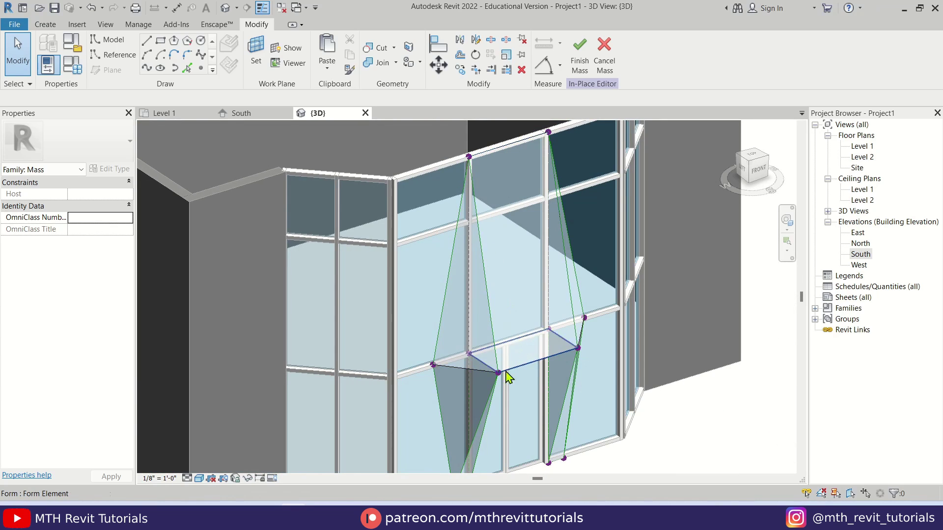
click(580, 54)
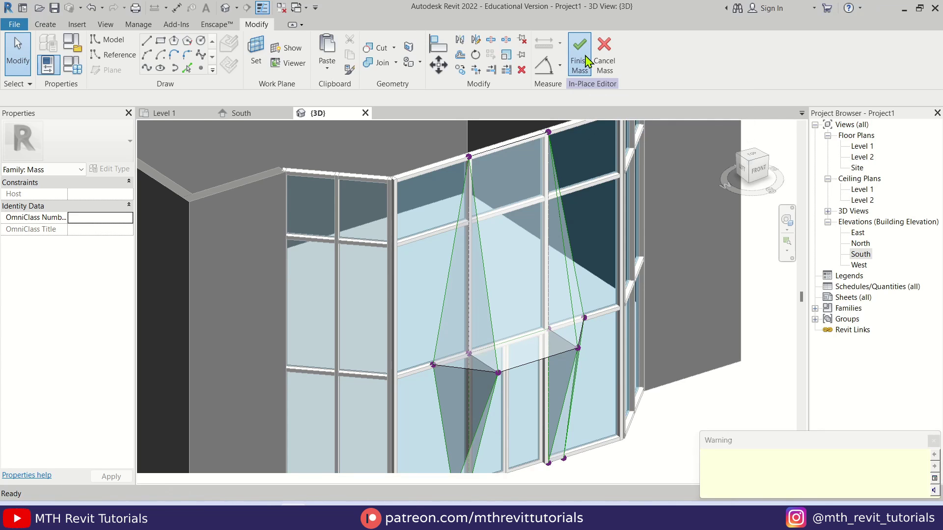
click(932, 440)
Examine the finished mass surround's faceted faces around the double door and upper glazing from several angles.
shift+middle_drag(786, 437, 648, 442)
scroll(400, 327, up, 1)
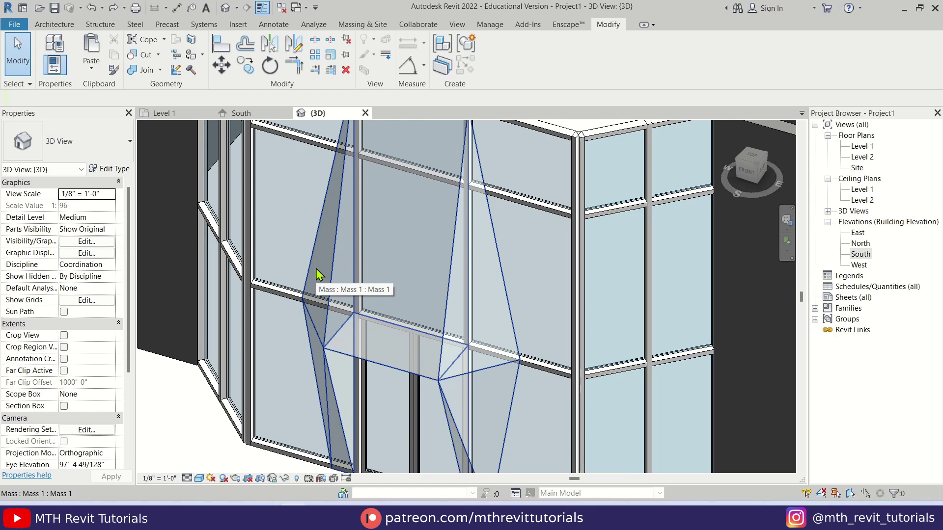
scroll(388, 319, down, 5)
scroll(371, 297, up, 5)
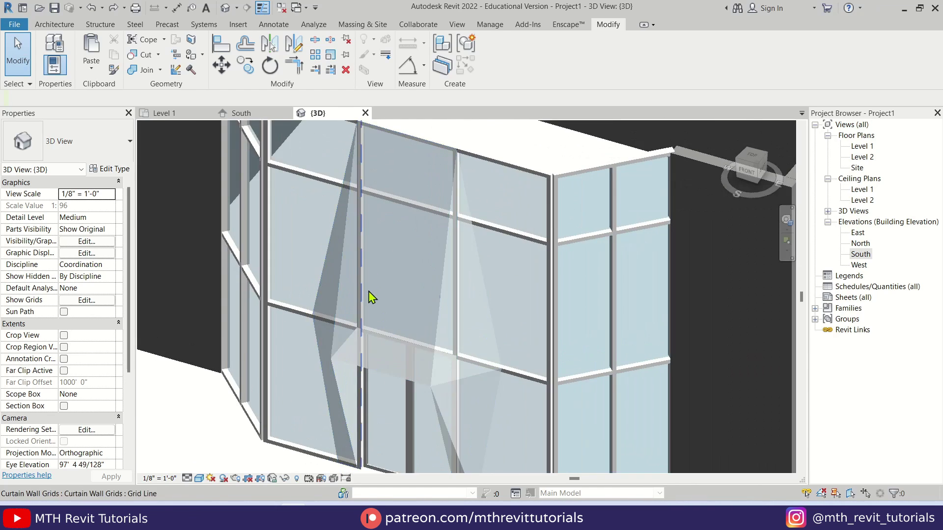
shift+middle_drag(370, 304, 353, 417)
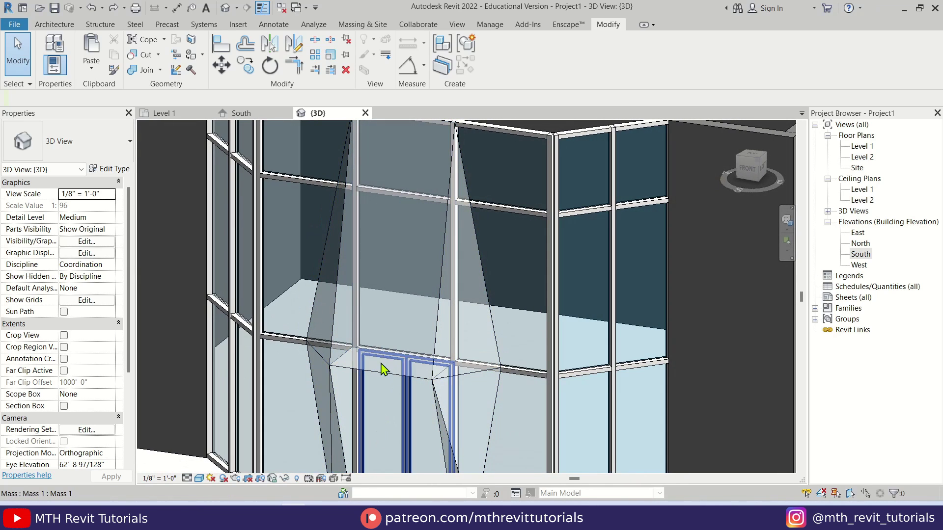
middle_drag(481, 369, 463, 334)
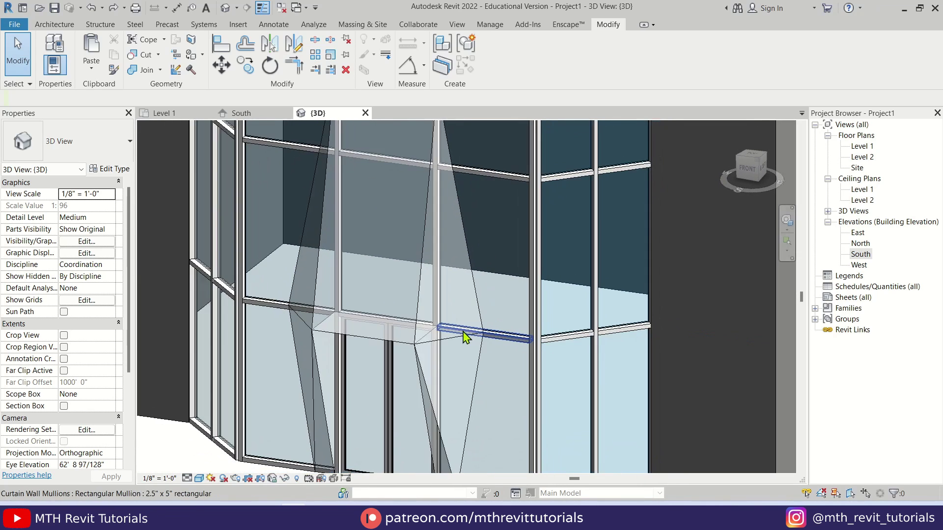
scroll(440, 296, up, 1)
shift+middle_drag(393, 293, 327, 387)
scroll(327, 387, down, 2)
scroll(422, 403, up, 2)
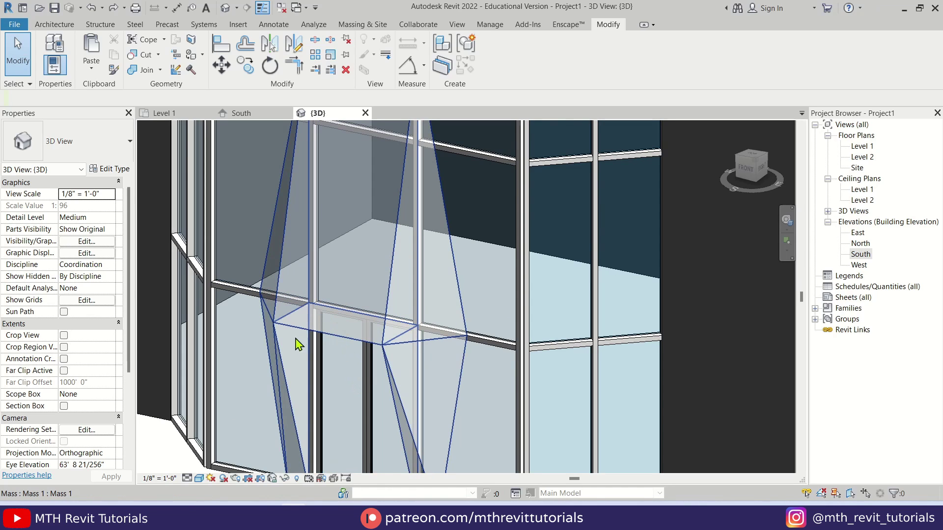
middle_drag(289, 369, 283, 350)
scroll(347, 238, down, 1)
middle_drag(349, 231, 343, 281)
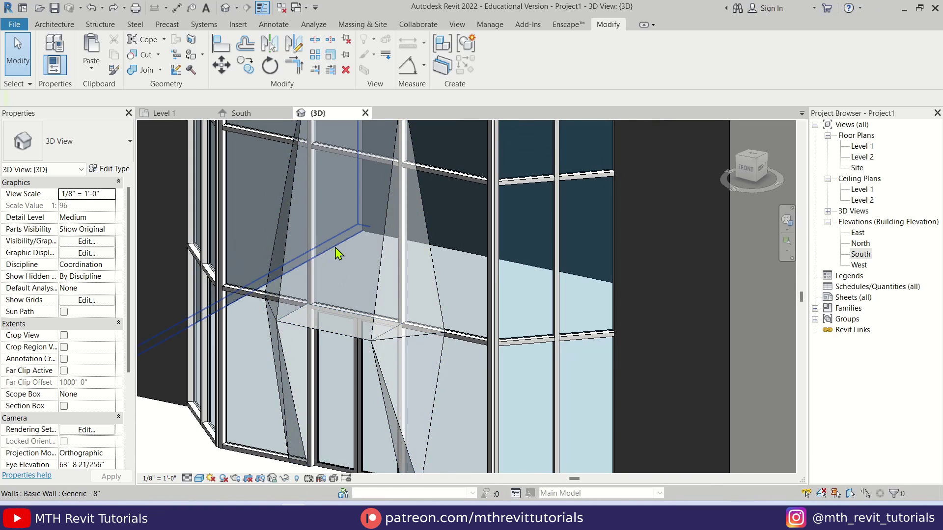
Start an architectural wall and duplicate the Generic - 8" basic wall type as Generic - 1".
click(55, 25)
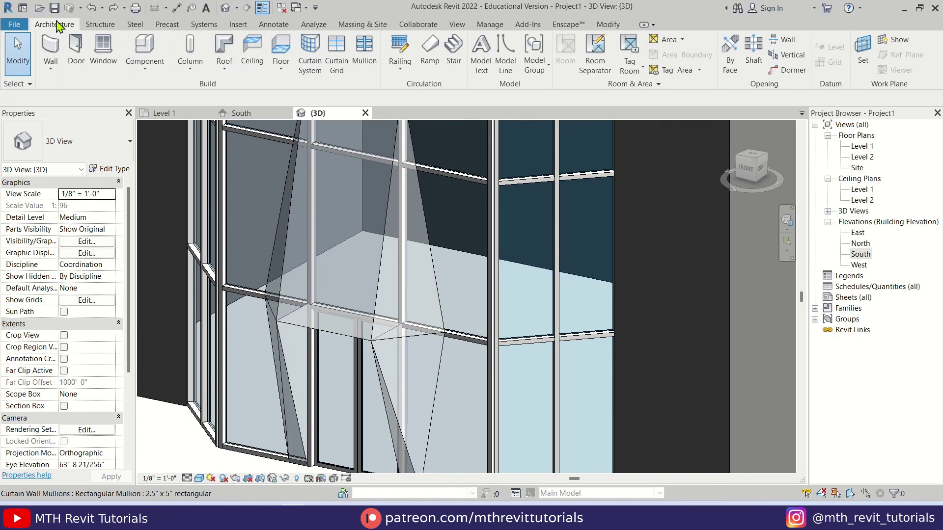
click(52, 69)
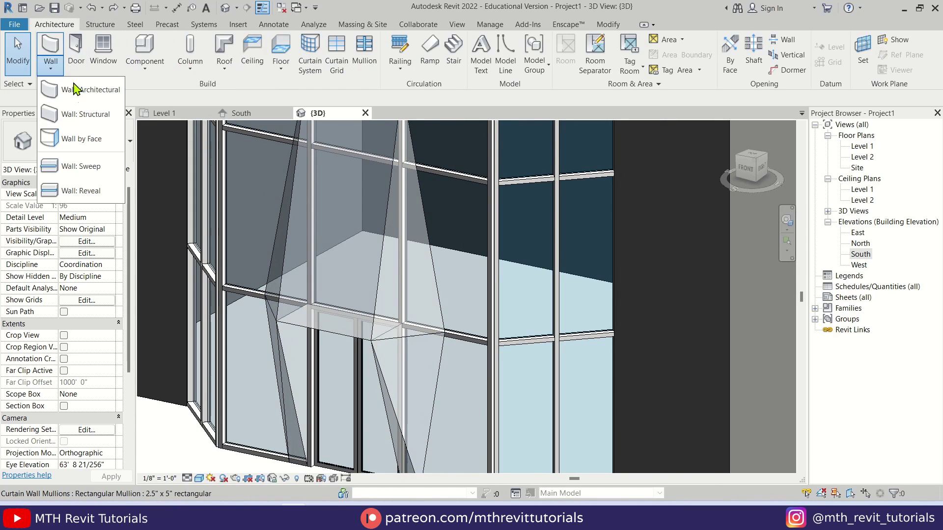
click(89, 89)
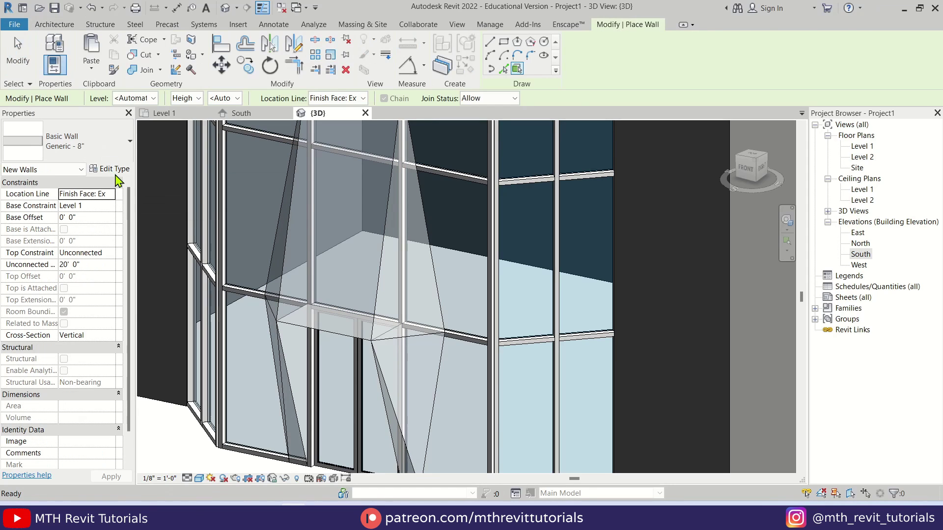
click(111, 169)
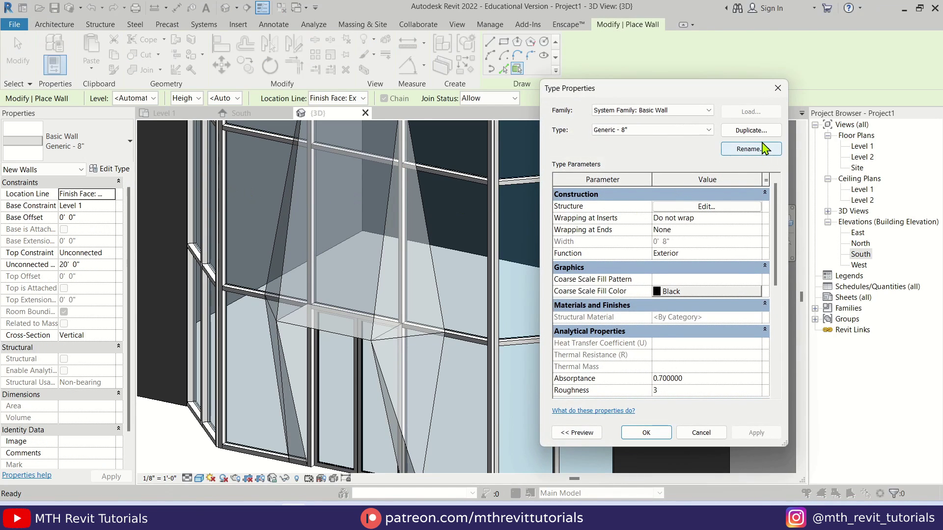
click(766, 131)
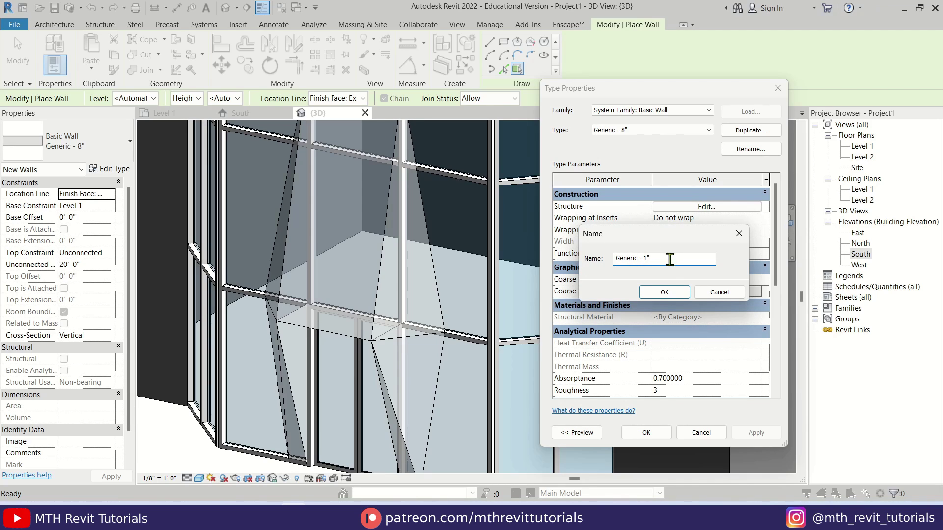
click(664, 292)
Set the structure layer thickness of the Generic - 1" wall type to 1" and accept the type properties.
click(678, 206)
click(663, 215)
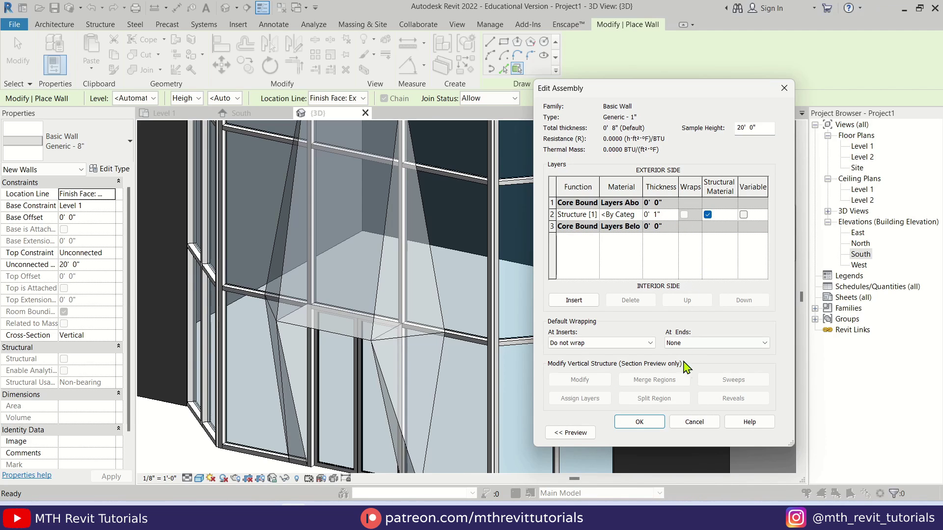
click(640, 422)
click(646, 433)
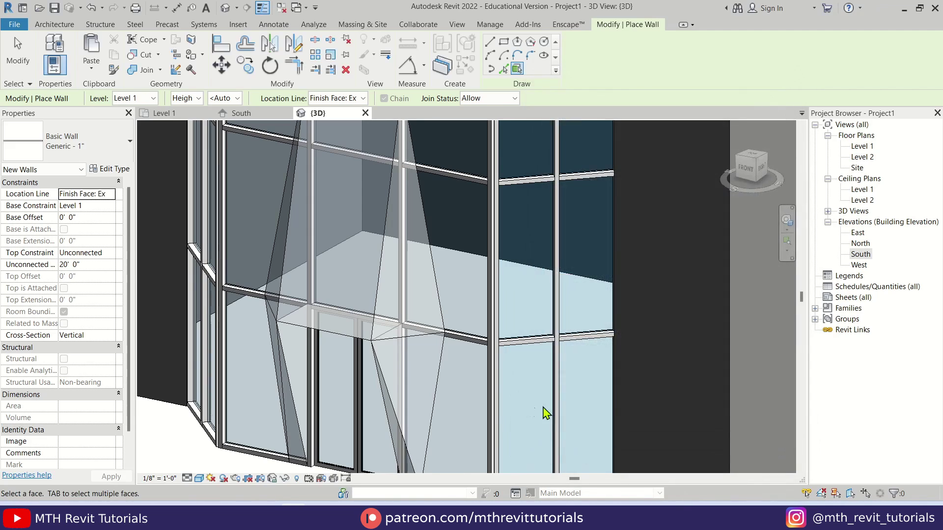
Place Generic - 1" walls on the mass's left triangular faces and on the large sloping front face above the door.
scroll(365, 369, down, 3)
scroll(330, 310, up, 2)
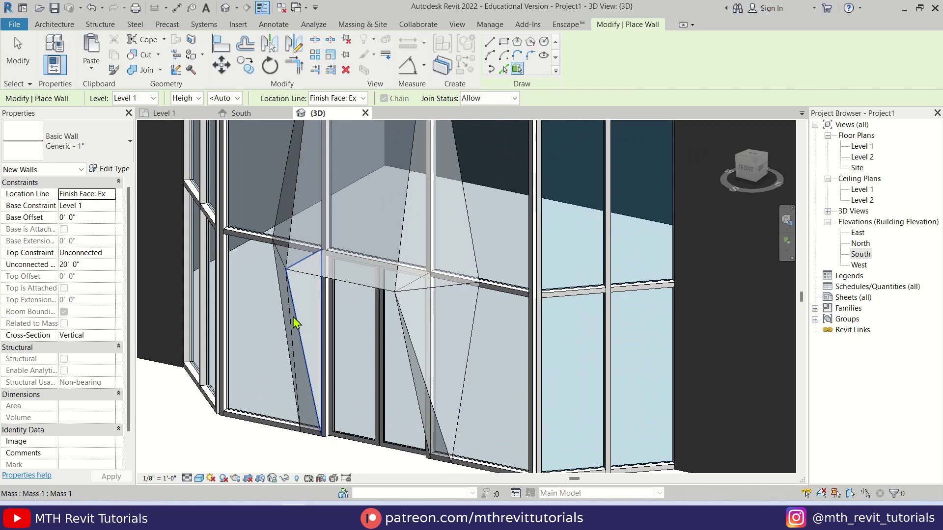
scroll(301, 400, up, 3)
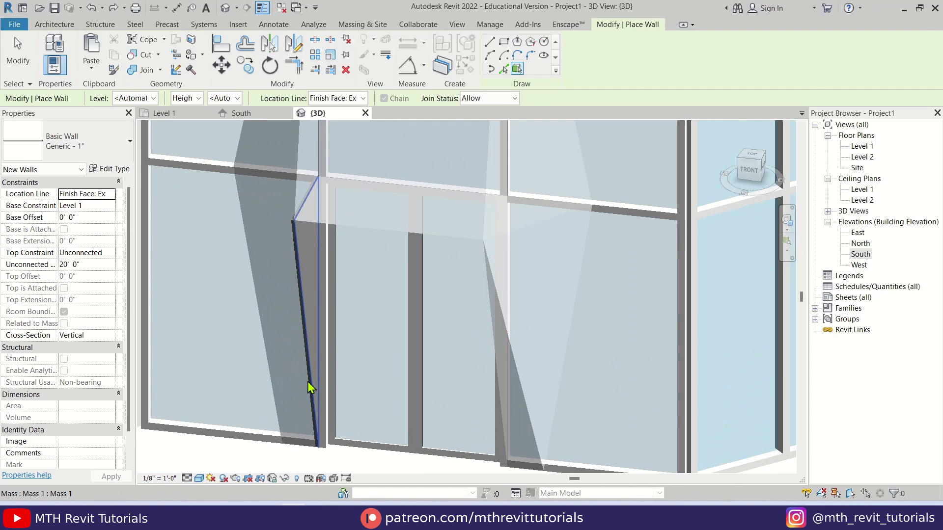
shift+middle_drag(310, 388, 248, 320)
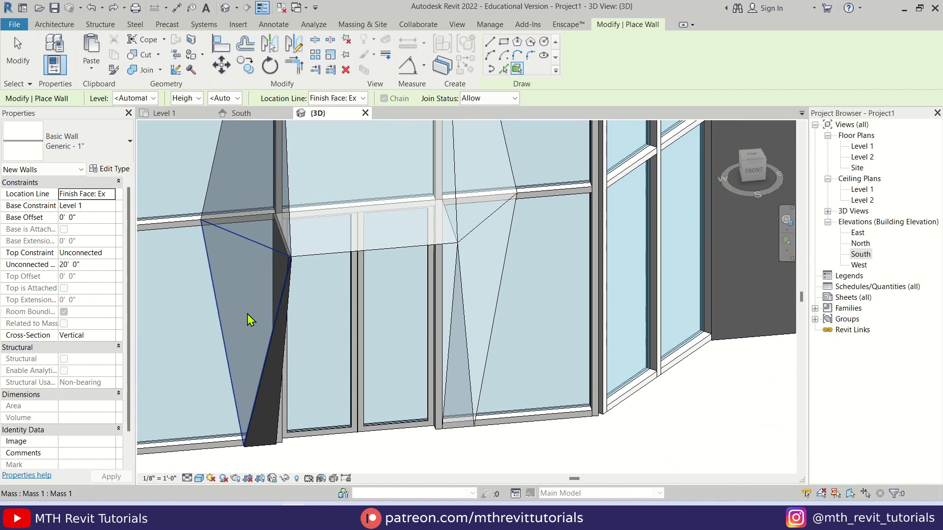
middle_drag(213, 261, 227, 412)
click(257, 255)
scroll(257, 255, down, 3)
shift+middle_drag(300, 329, 347, 350)
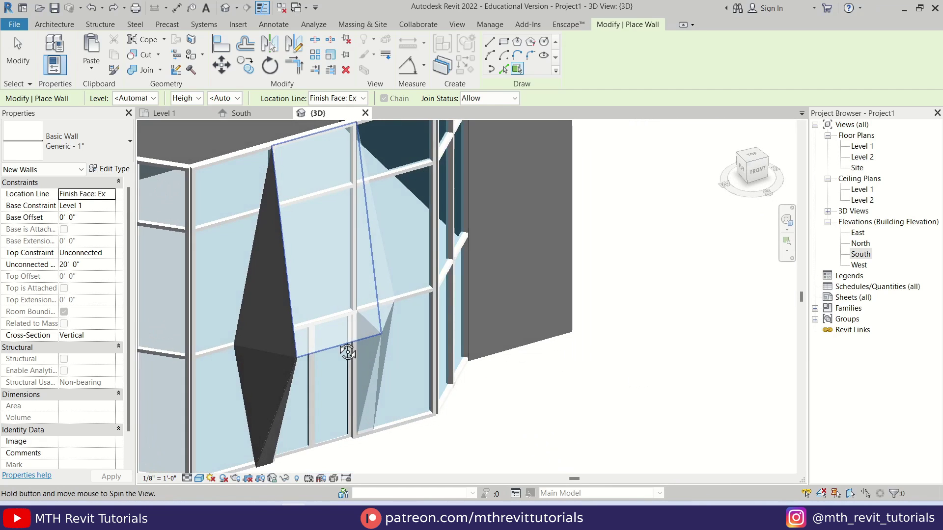
Place Generic - 1" walls on the mass's right outer and inner triangular faces, and end the wall command.
shift+middle_drag(406, 362, 398, 343)
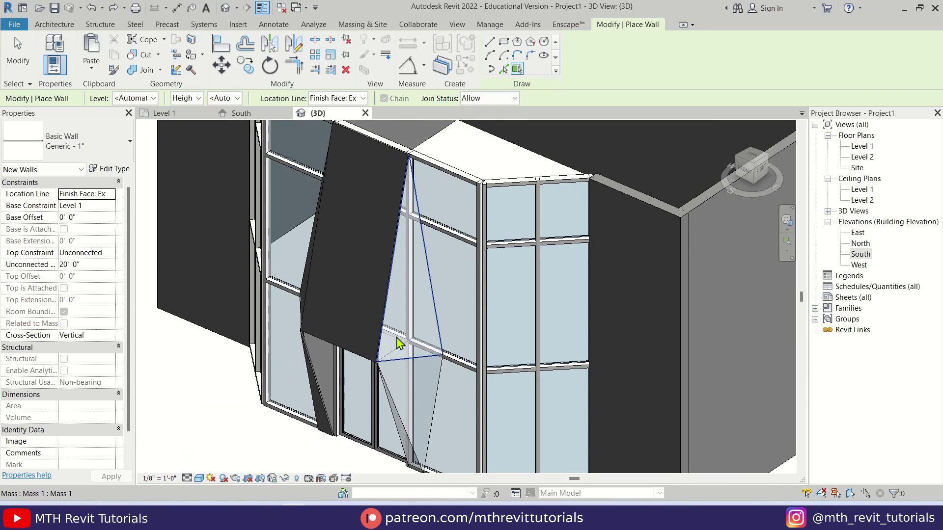
click(399, 371)
shift+middle_drag(378, 432, 429, 396)
scroll(407, 403, up, 2)
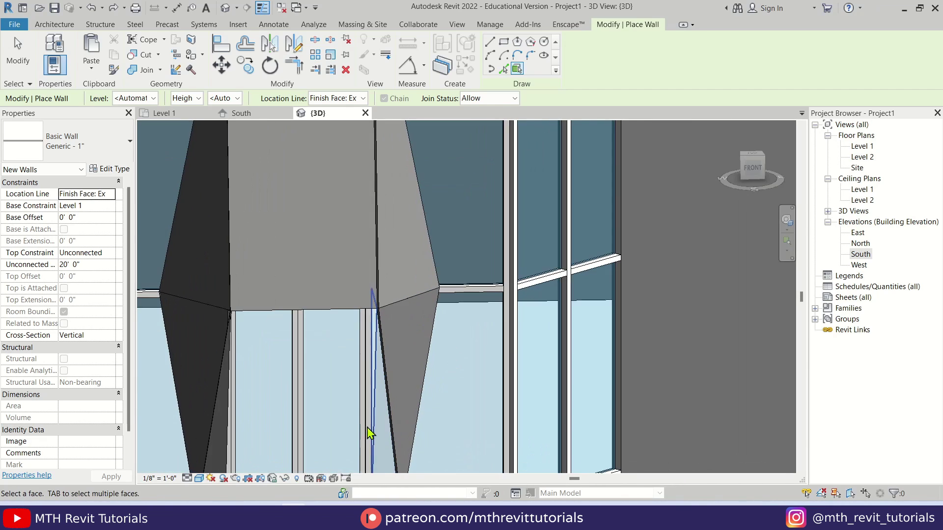
scroll(385, 428, down, 5)
middle_drag(379, 375, 404, 297)
scroll(450, 363, up, 5)
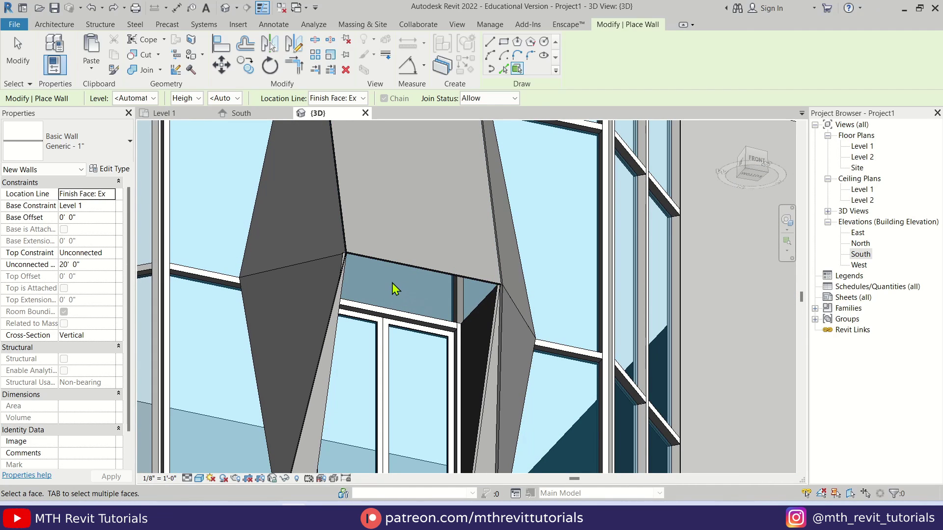
key(Escape)
key(Escape)
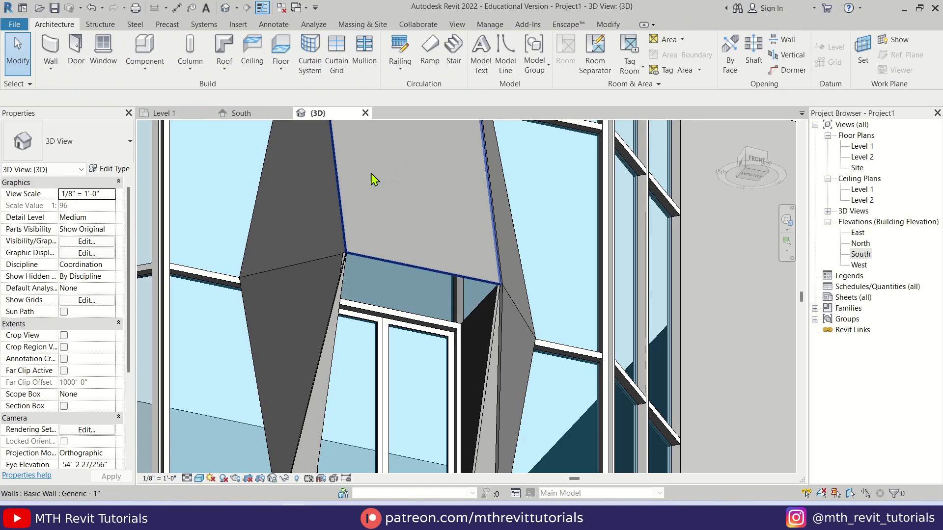
Create a Generic - 1" roof by face on the horizontal mass face above the double door.
click(223, 69)
click(281, 145)
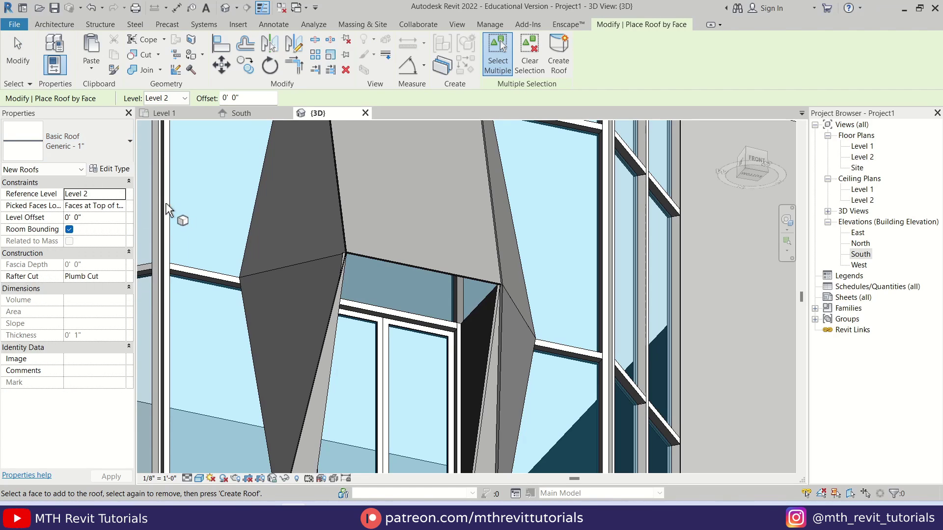
click(393, 293)
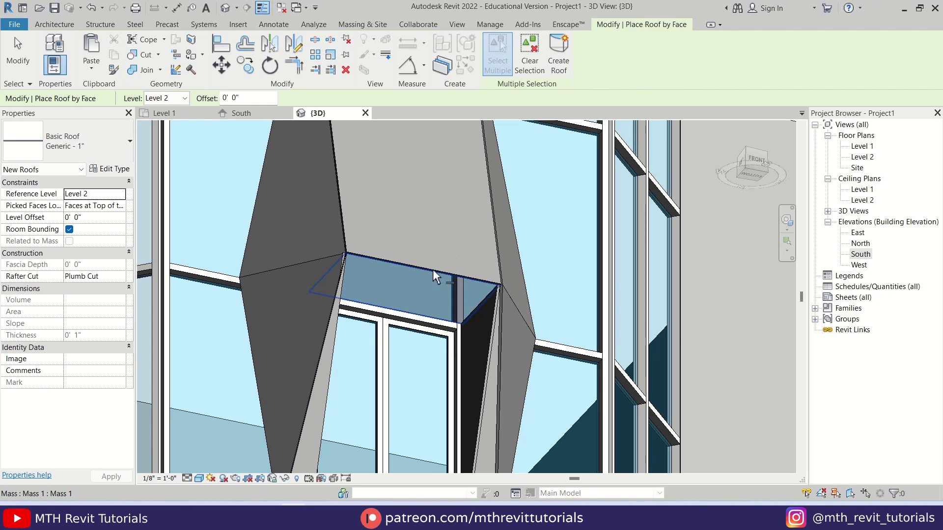
click(556, 73)
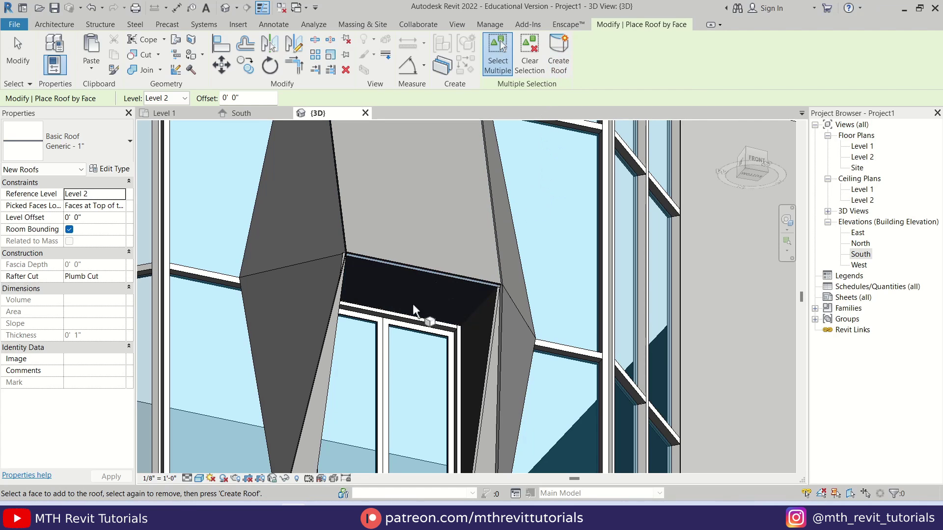
scroll(393, 280, up, 3)
key(Escape)
Set the picked faces location of the roof above the door to Faces at Bottom of the Roof.
shift+middle_drag(301, 274, 420, 294)
scroll(404, 255, up, 3)
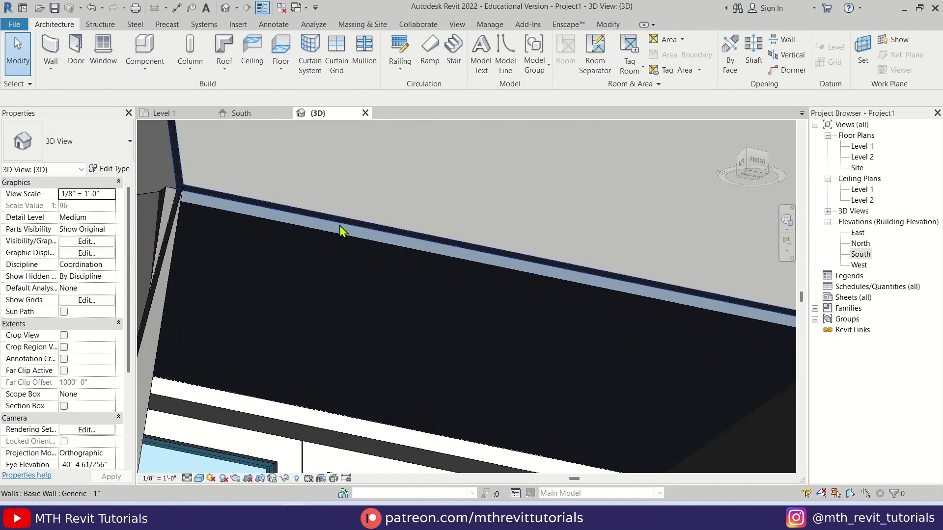
shift+middle_drag(341, 229, 388, 263)
scroll(388, 263, down, 1)
click(401, 265)
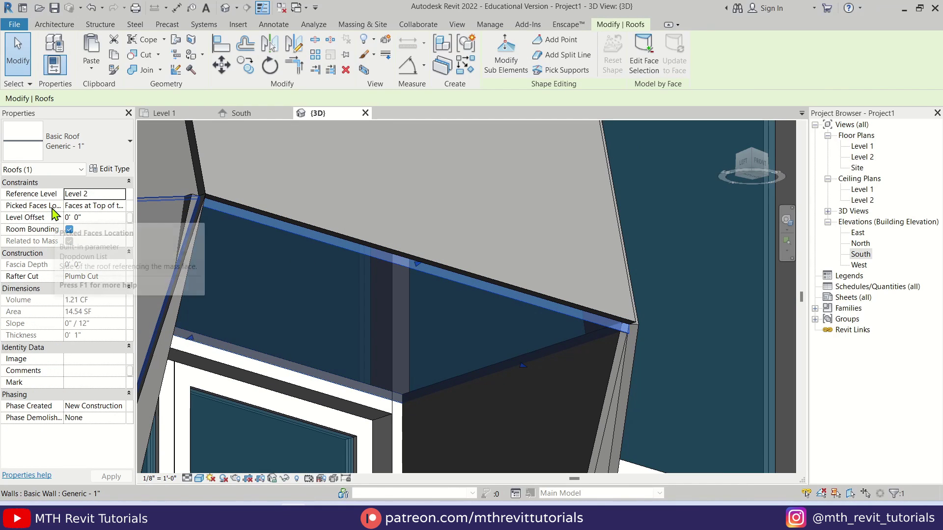
click(123, 207)
click(121, 206)
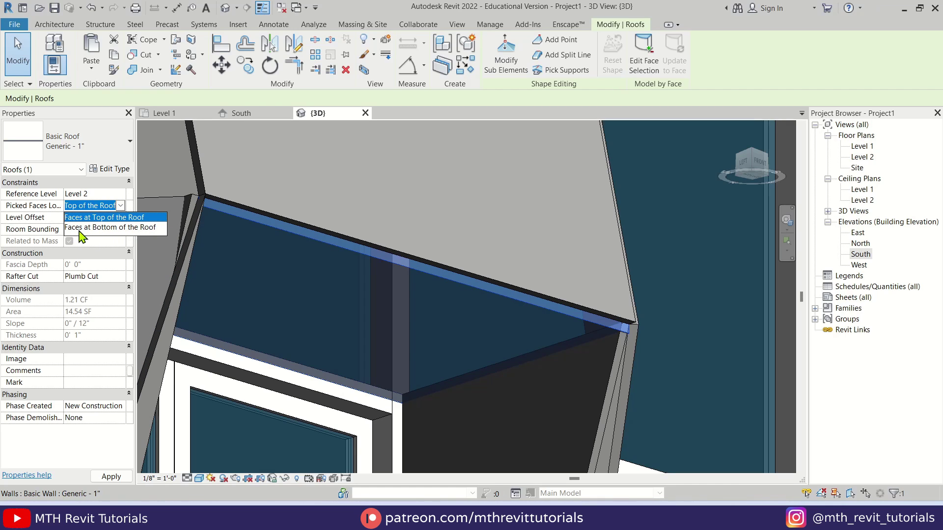
click(117, 228)
key(Escape)
Set the location line of the large sloping front wall to Finish Face: Interior.
scroll(481, 314, up, 2)
shift+middle_drag(481, 314, 461, 227)
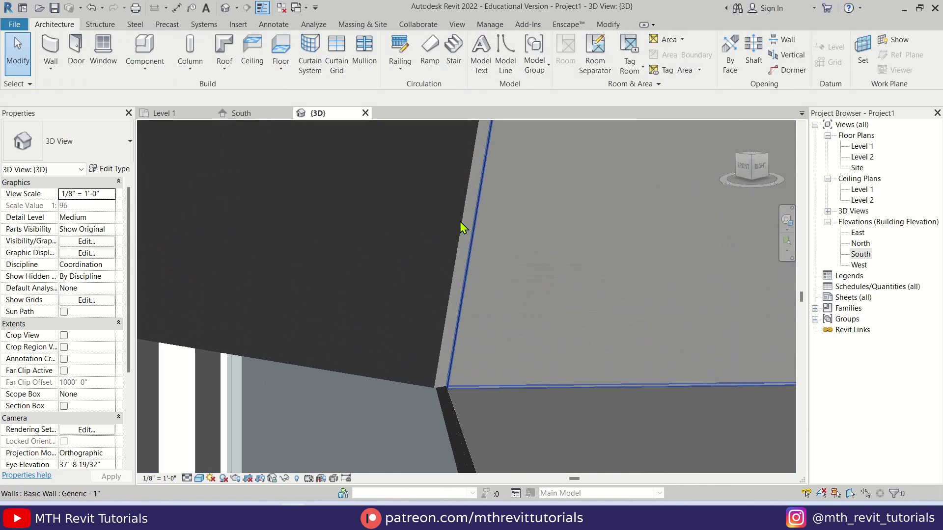
click(461, 227)
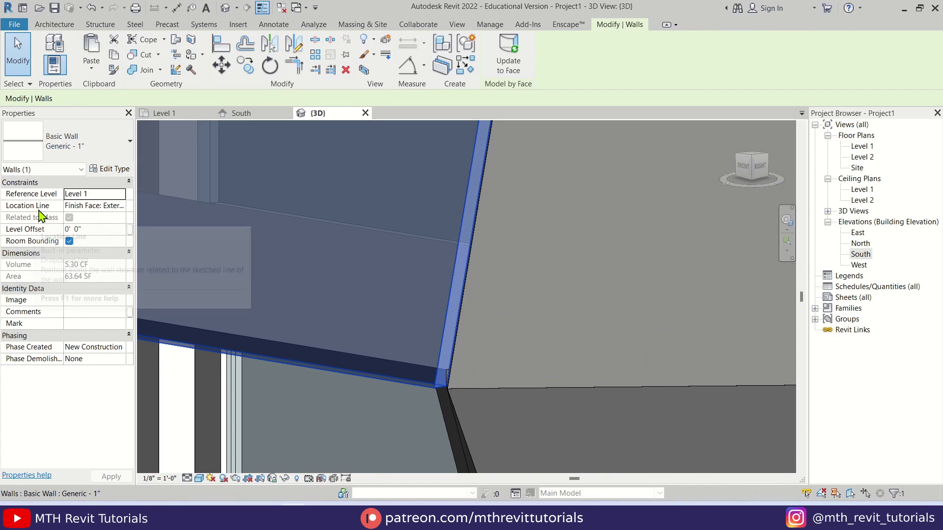
click(122, 206)
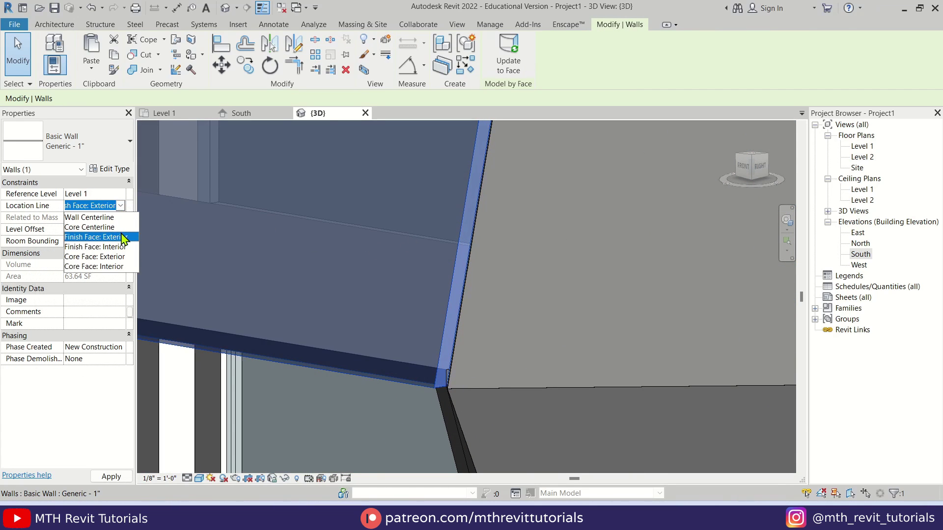
click(112, 247)
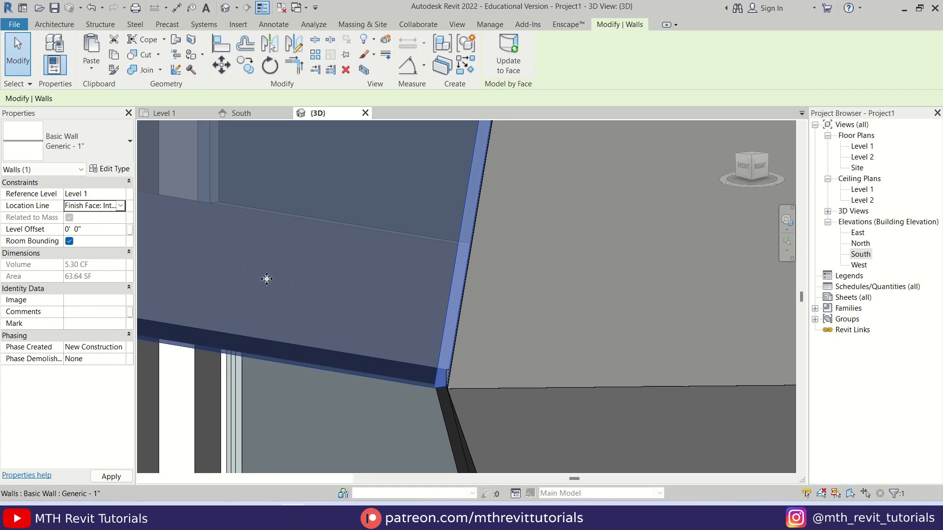
key(Escape)
Set the location line of both right outer triangular walls, upper and lower, to Finish Face: Interior.
scroll(477, 301, down, 2)
shift+middle_drag(479, 307, 652, 369)
click(528, 270)
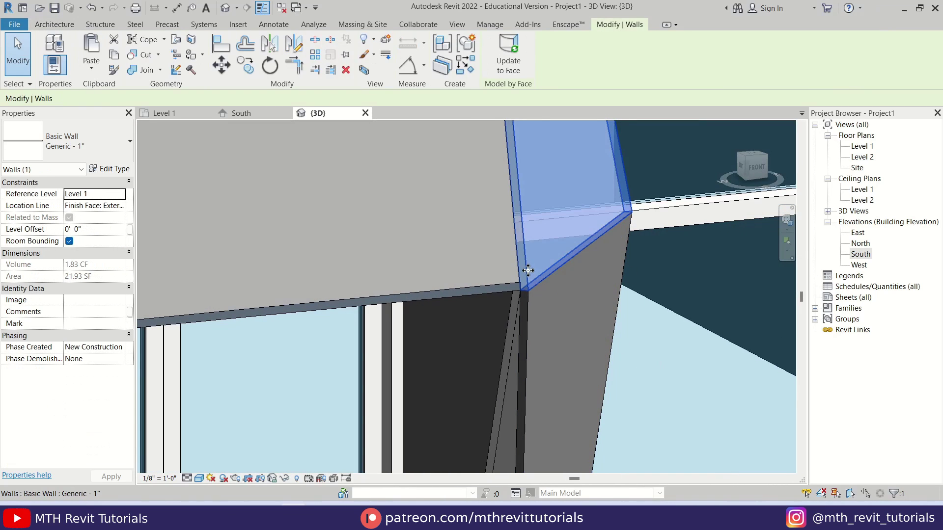
ctrl+click(532, 328)
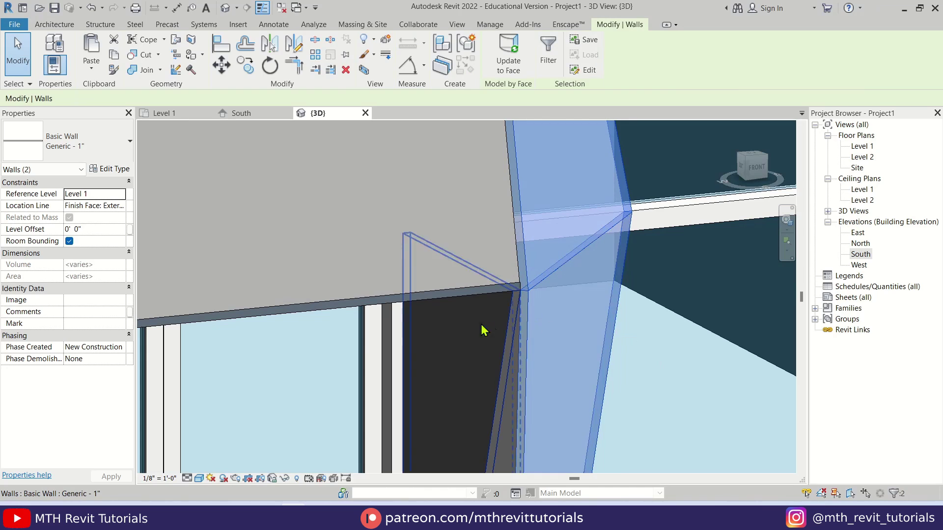
click(126, 210)
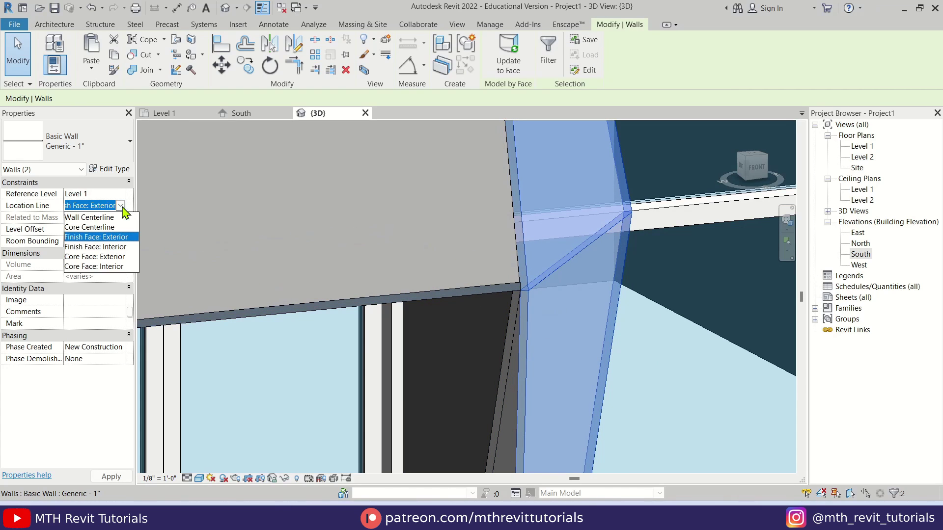
click(110, 248)
key(Escape)
Open the profile of the narrow Generic - 1" wall beside the entrance for editing and display the view in Hidden Line.
shift+middle_drag(528, 282, 270, 378)
scroll(303, 259, up, 3)
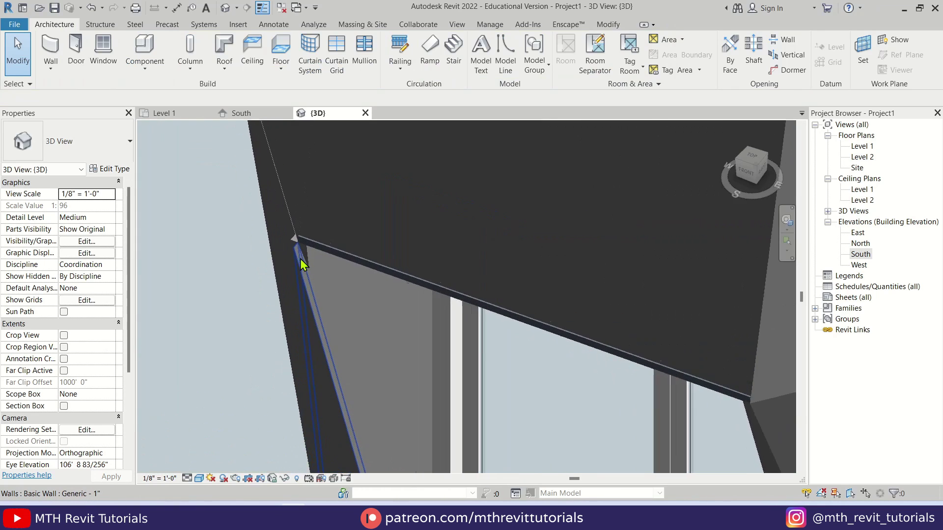
shift+middle_drag(313, 310, 522, 287)
click(312, 212)
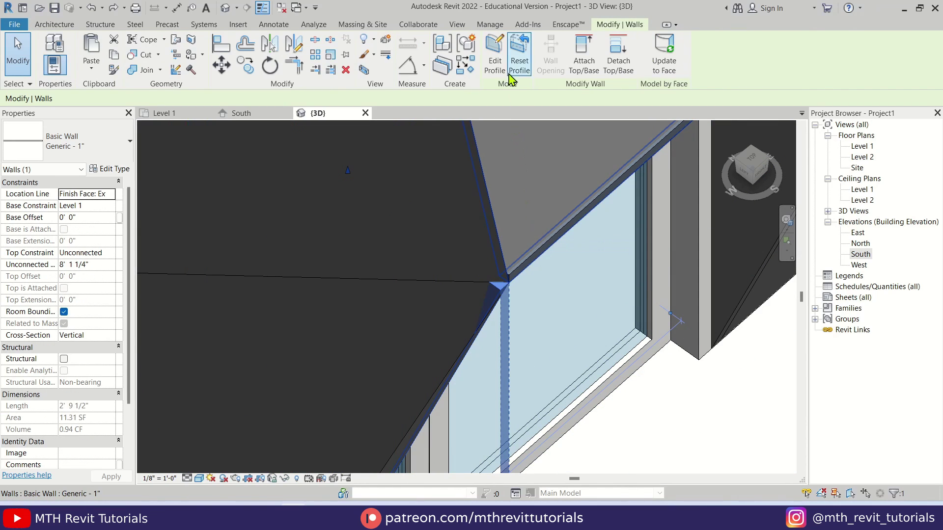
click(494, 57)
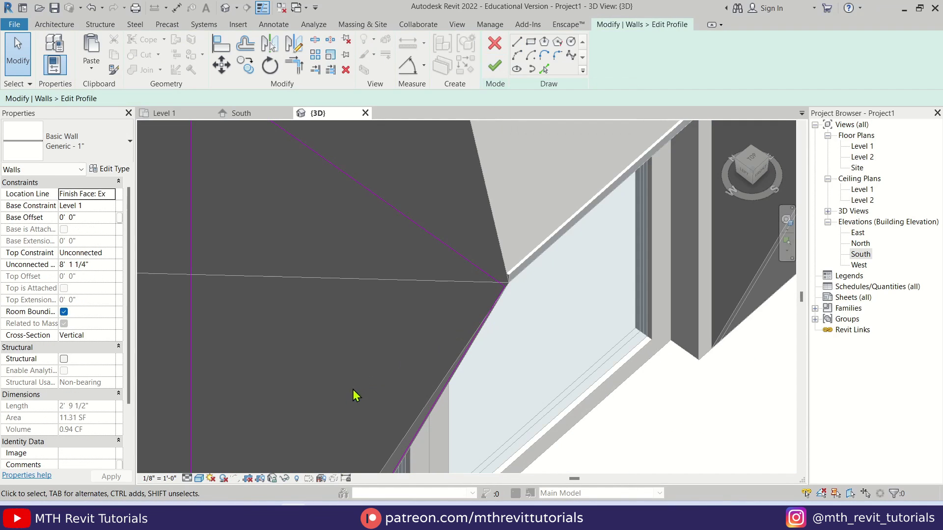
key(l)
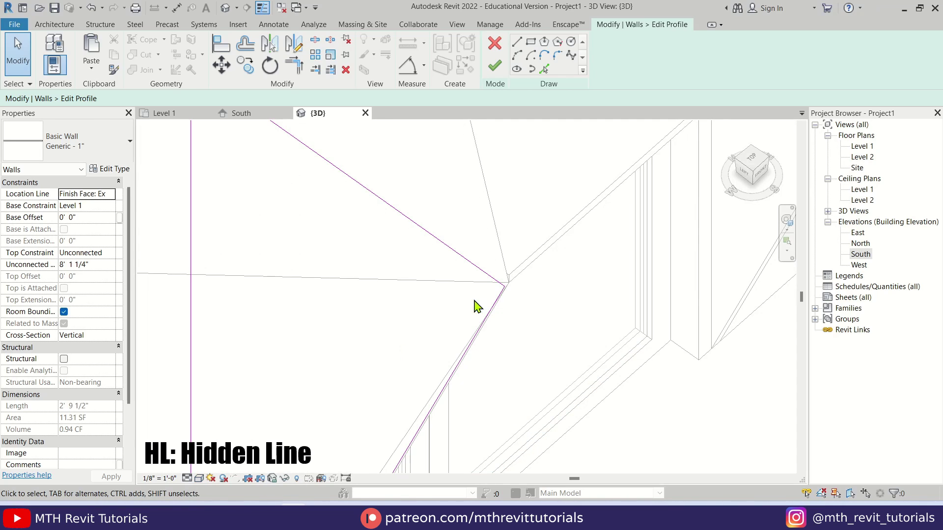
drag(479, 322, 478, 323)
scroll(493, 287, up, 2)
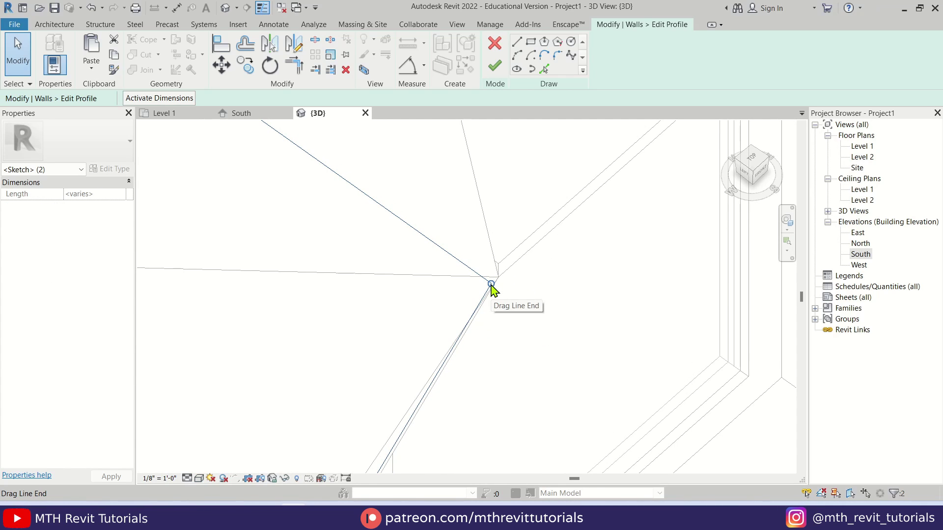
Pull the upper corner of the wall profile inward along its sloping edge, finish the sketch and restore the Shaded display.
drag(491, 284, 483, 278)
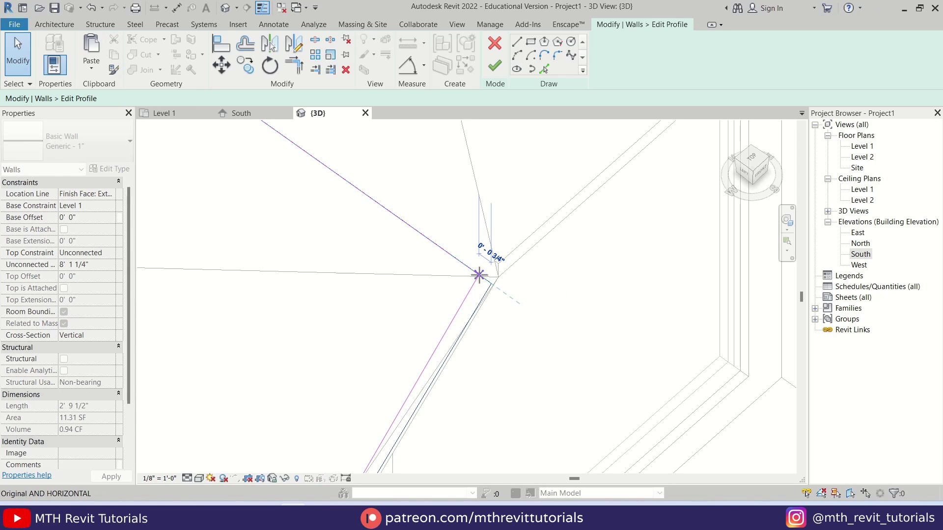
drag(483, 277, 481, 277)
drag(481, 277, 472, 269)
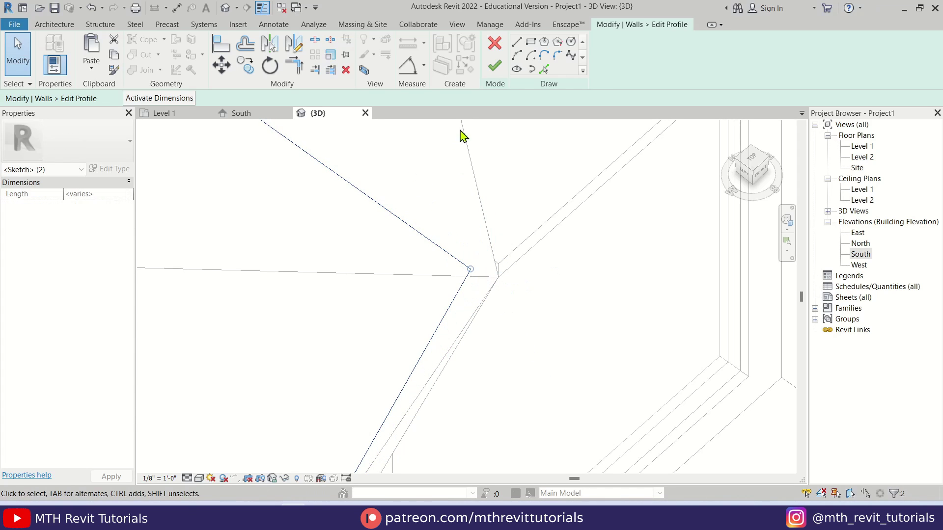
click(494, 72)
key(s)
key(d)
key(Escape)
Set the mass display to Show Mass by View Settings and hide the Mass category in the 3D view.
shift+middle_drag(554, 337, 406, 320)
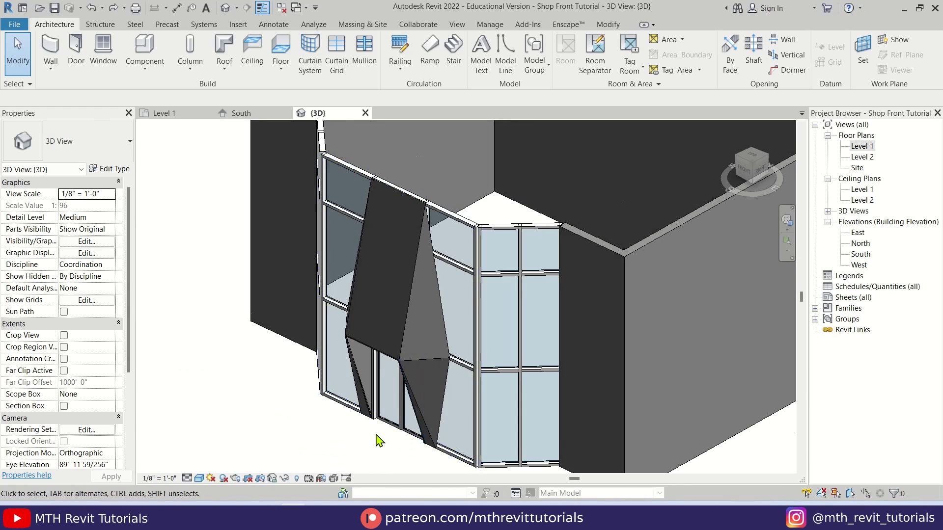
scroll(356, 359, up, 8)
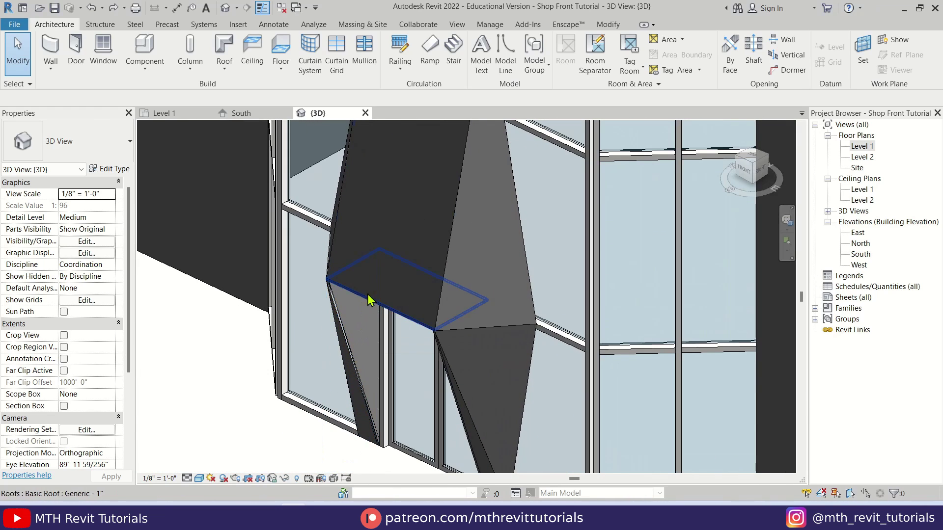
click(383, 26)
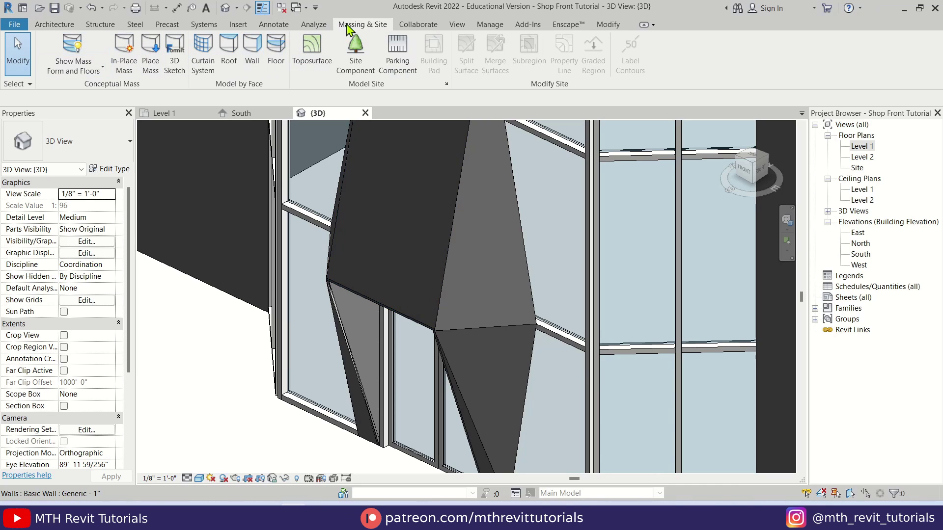
click(87, 58)
scroll(326, 300, down, 2)
key(v)
key(g)
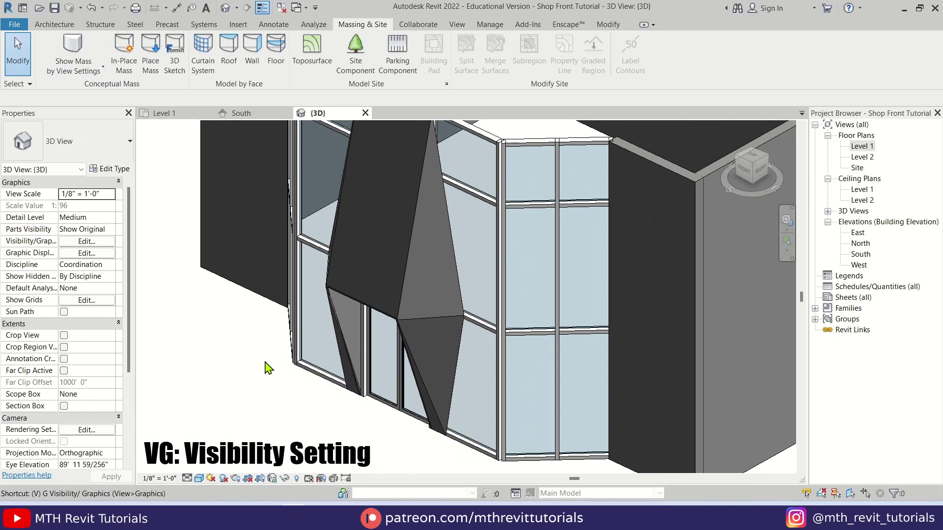
click(290, 281)
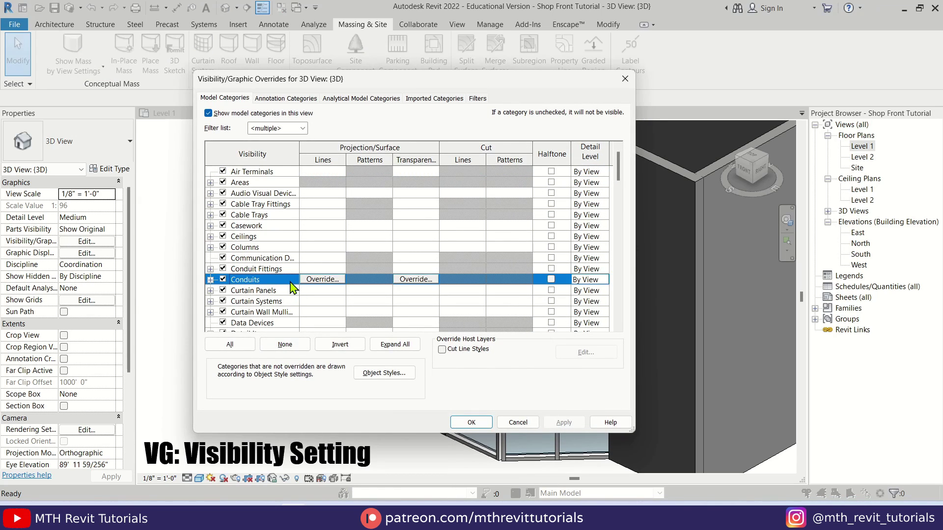
key(m)
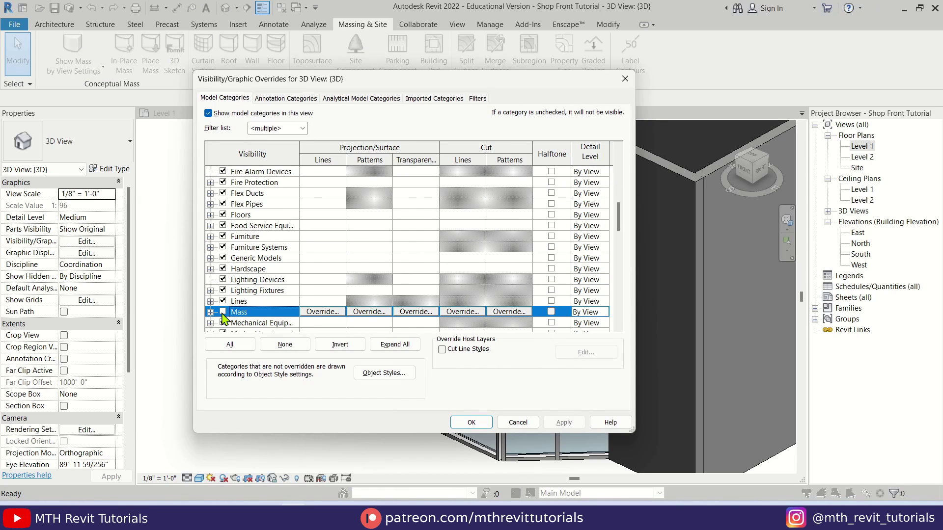
click(477, 422)
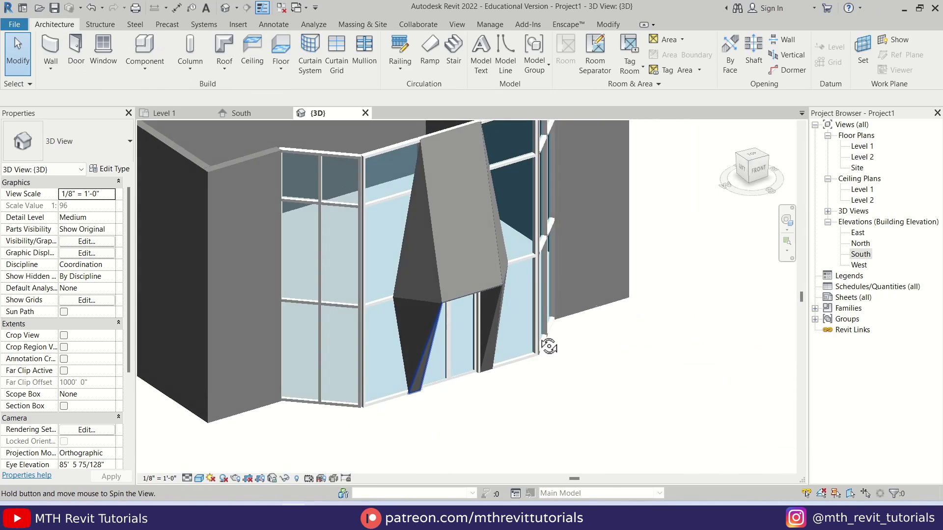
mouse_move(547, 343)
shift+middle_down()
mouse_move(541, 326)
mouse_move(453, 406)
mouse_move(331, 363)
mouse_move(532, 429)
mouse_move(545, 414)
mouse_move(508, 388)
shift+middle_up()
scroll(747, 253, down, 3)
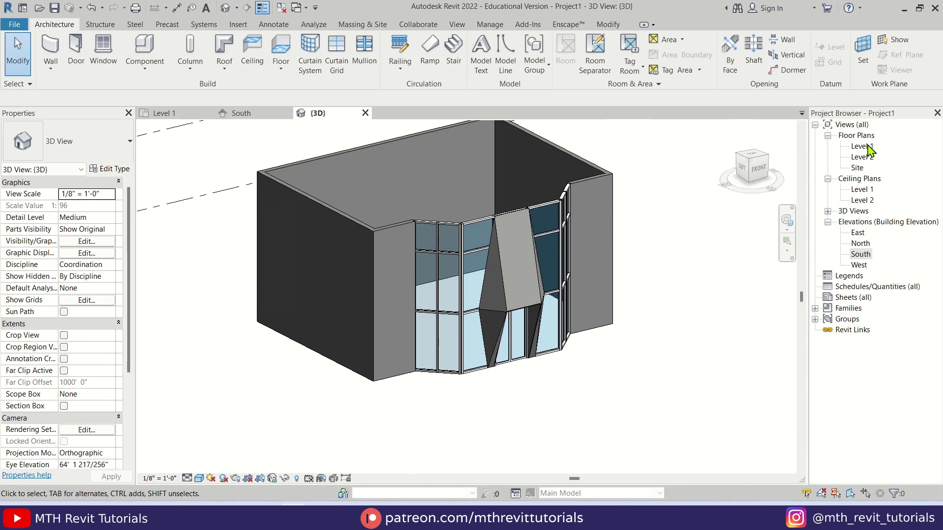
Create a Generic - 12" floor on Level 1 with a rectangular boundary extending around the whole building.
double_click(863, 146)
click(281, 49)
click(599, 41)
scroll(305, 198, down, 1)
click(302, 198)
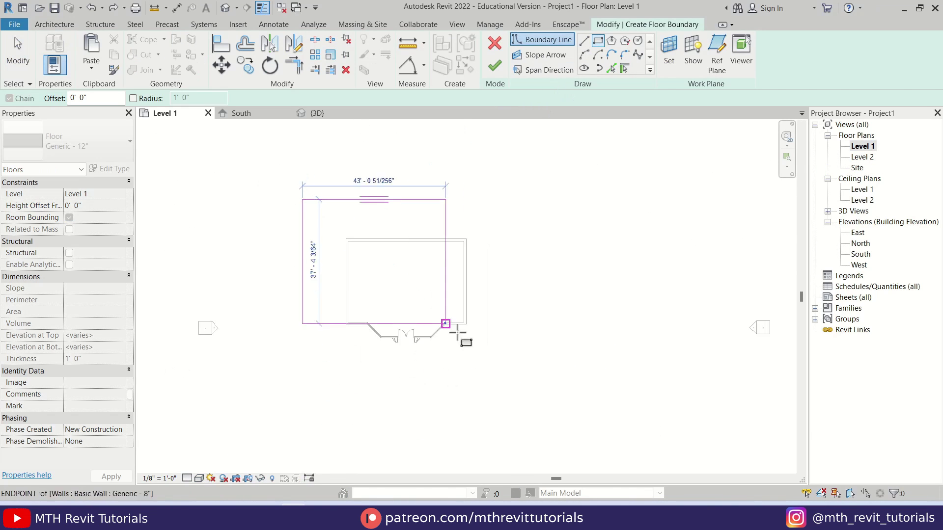
scroll(451, 326, up, 1)
click(537, 350)
key(Escape)
drag(504, 350, 503, 357)
click(494, 66)
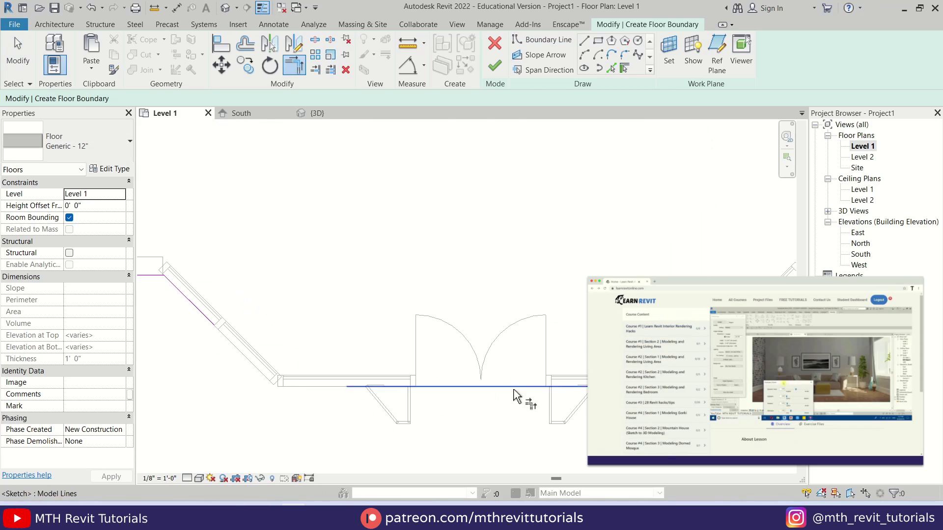
Create a Generic - 12" floor on Level 2 with its boundary following the outer walls and the faceted storefront.
click(513, 386)
scroll(349, 343, down, 4)
key(Escape)
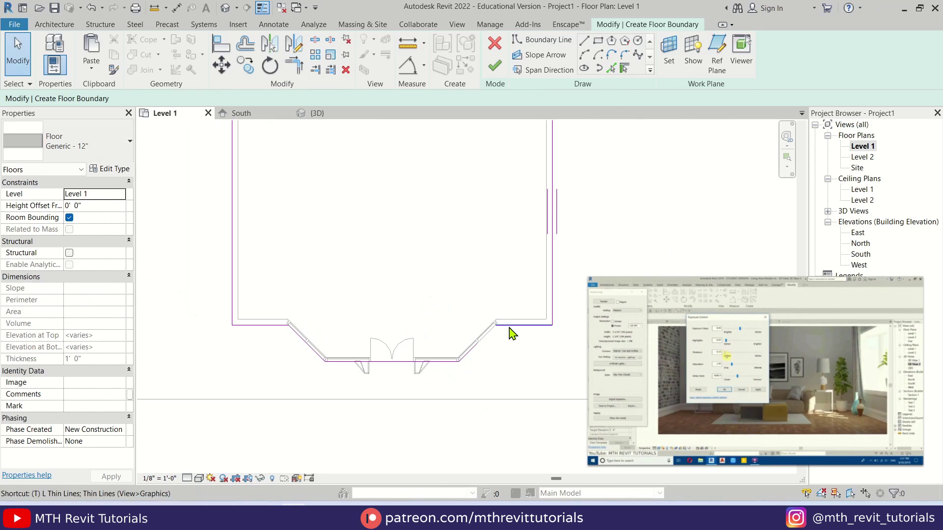
scroll(495, 334, down, 1)
click(494, 65)
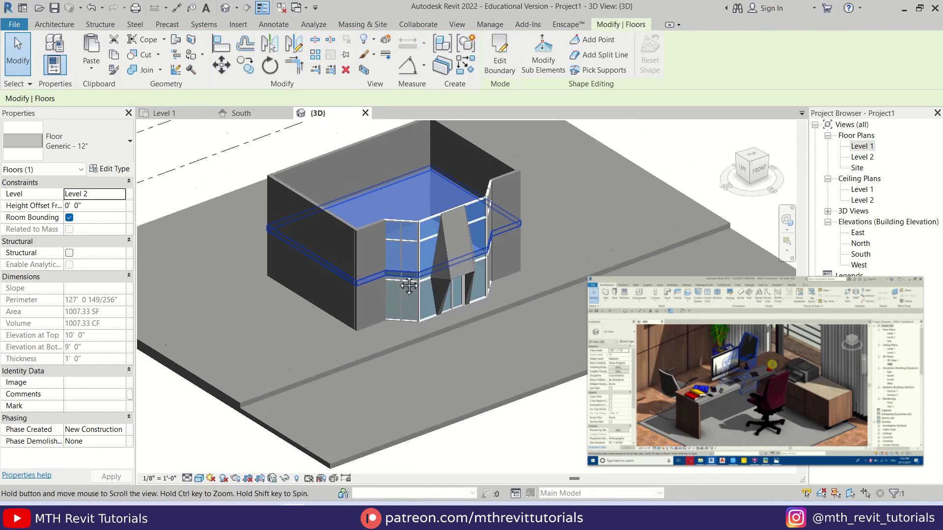
scroll(363, 186, up, 3)
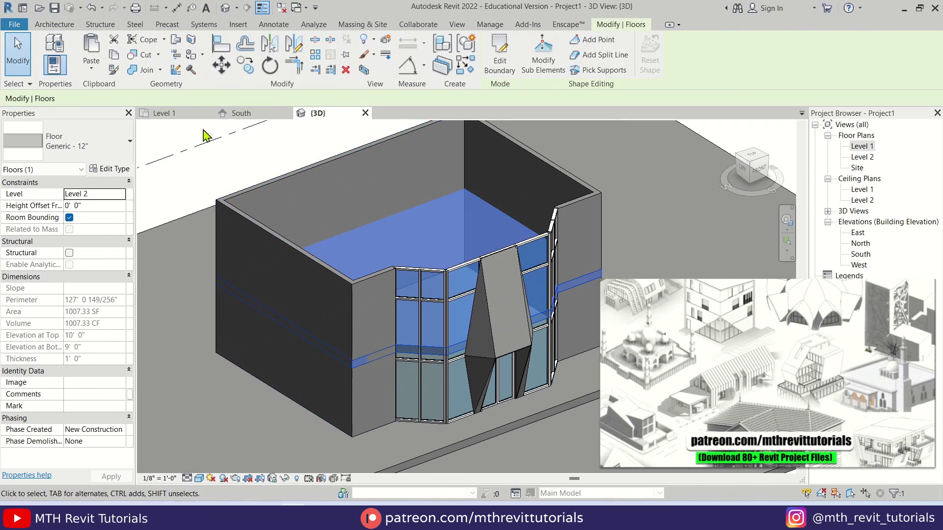
Paste a copy of the upper floor aligned to Level 2 and set its height offset from level to 11.
click(91, 64)
click(164, 116)
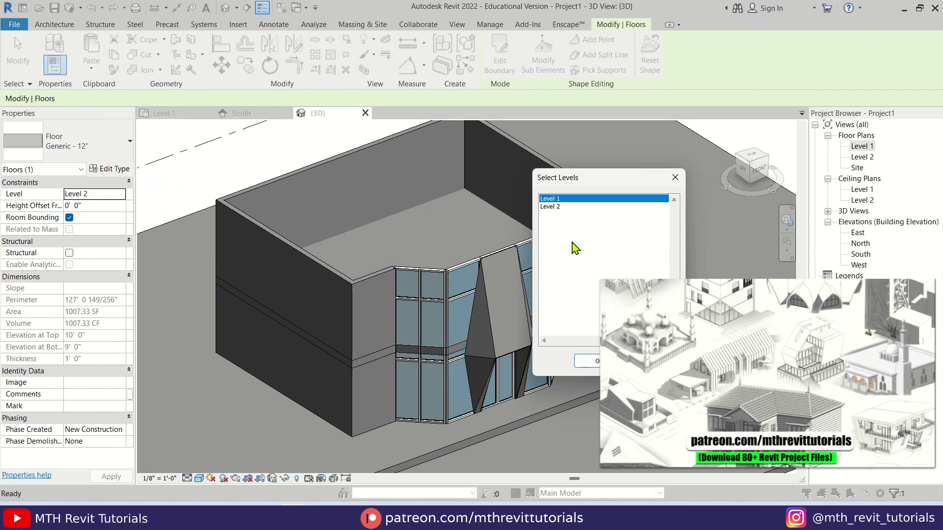
double_click(555, 209)
click(112, 205)
text(11)
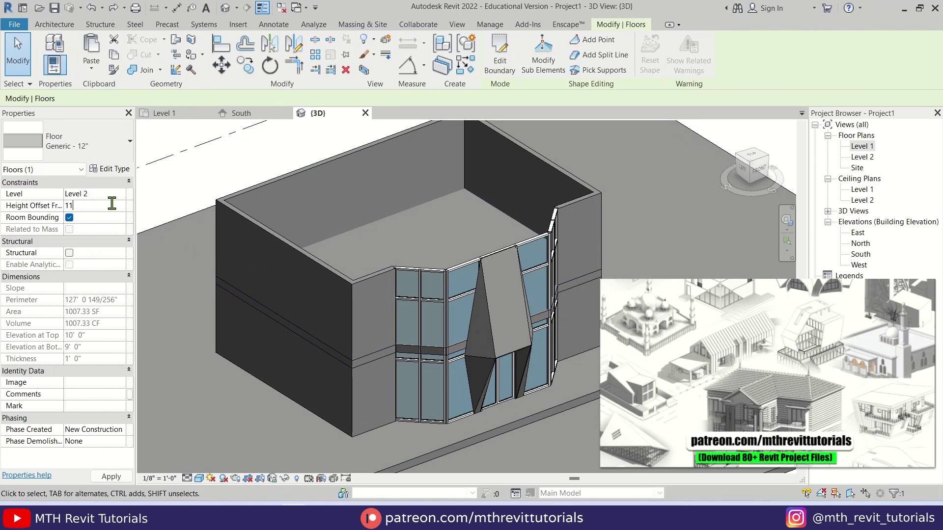
click(242, 178)
shift+middle_drag(554, 326, 403, 330)
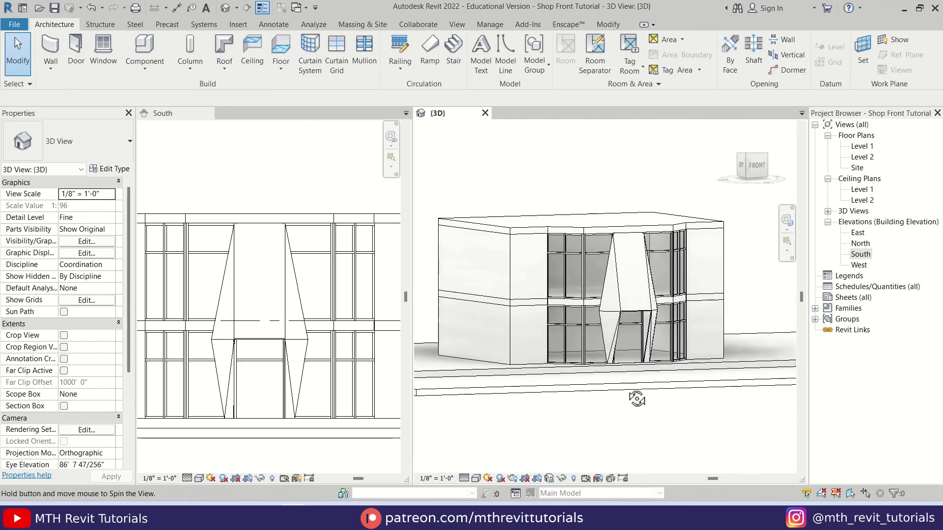